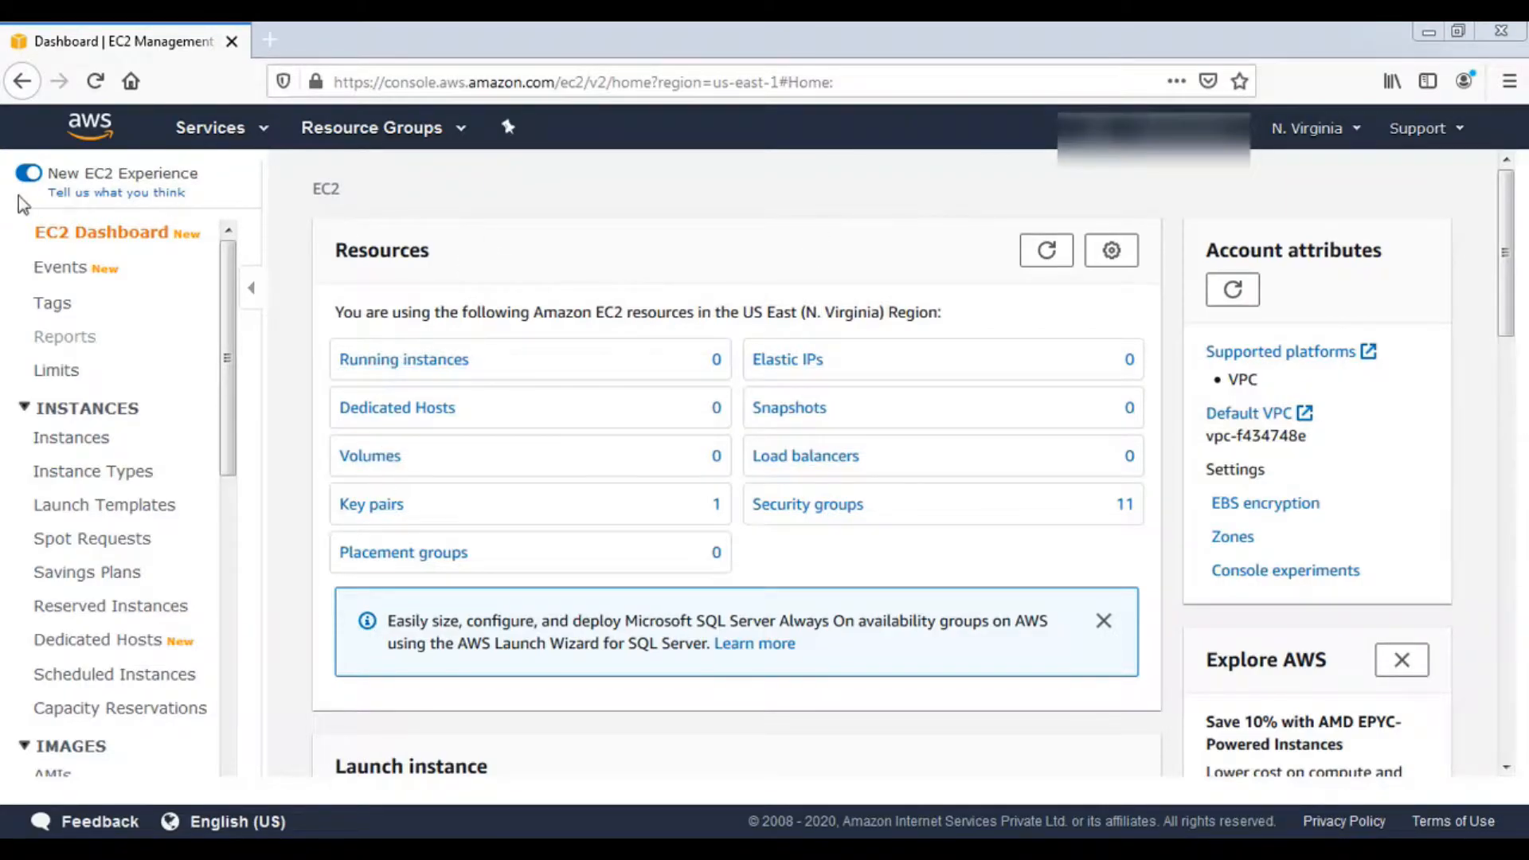
# Open the running instances list and start the wizard for launching a new EC2 instance
pyautogui.click(436, 363)
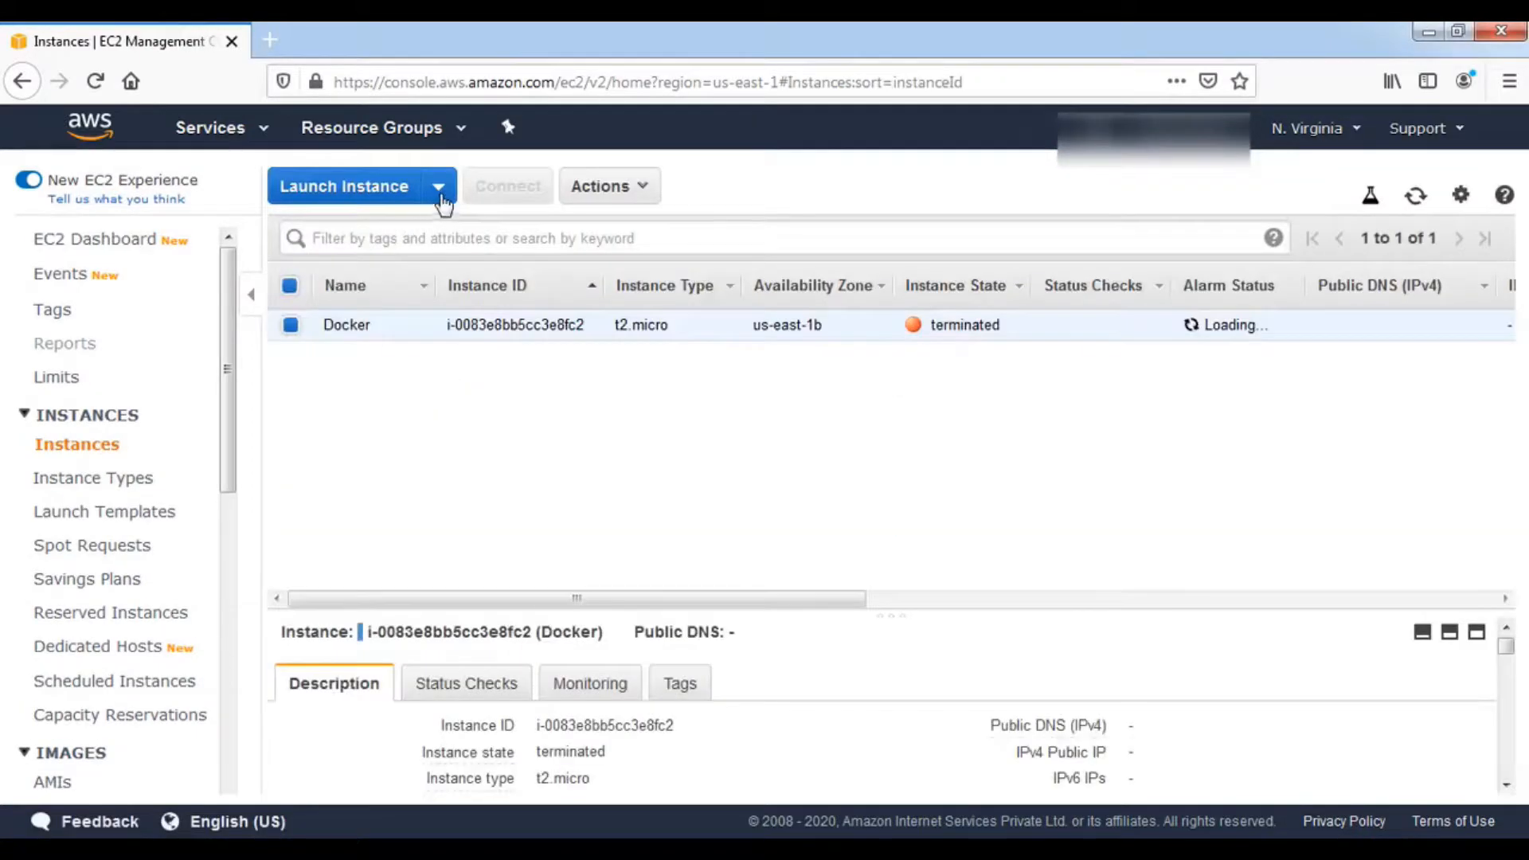
pyautogui.click(444, 202)
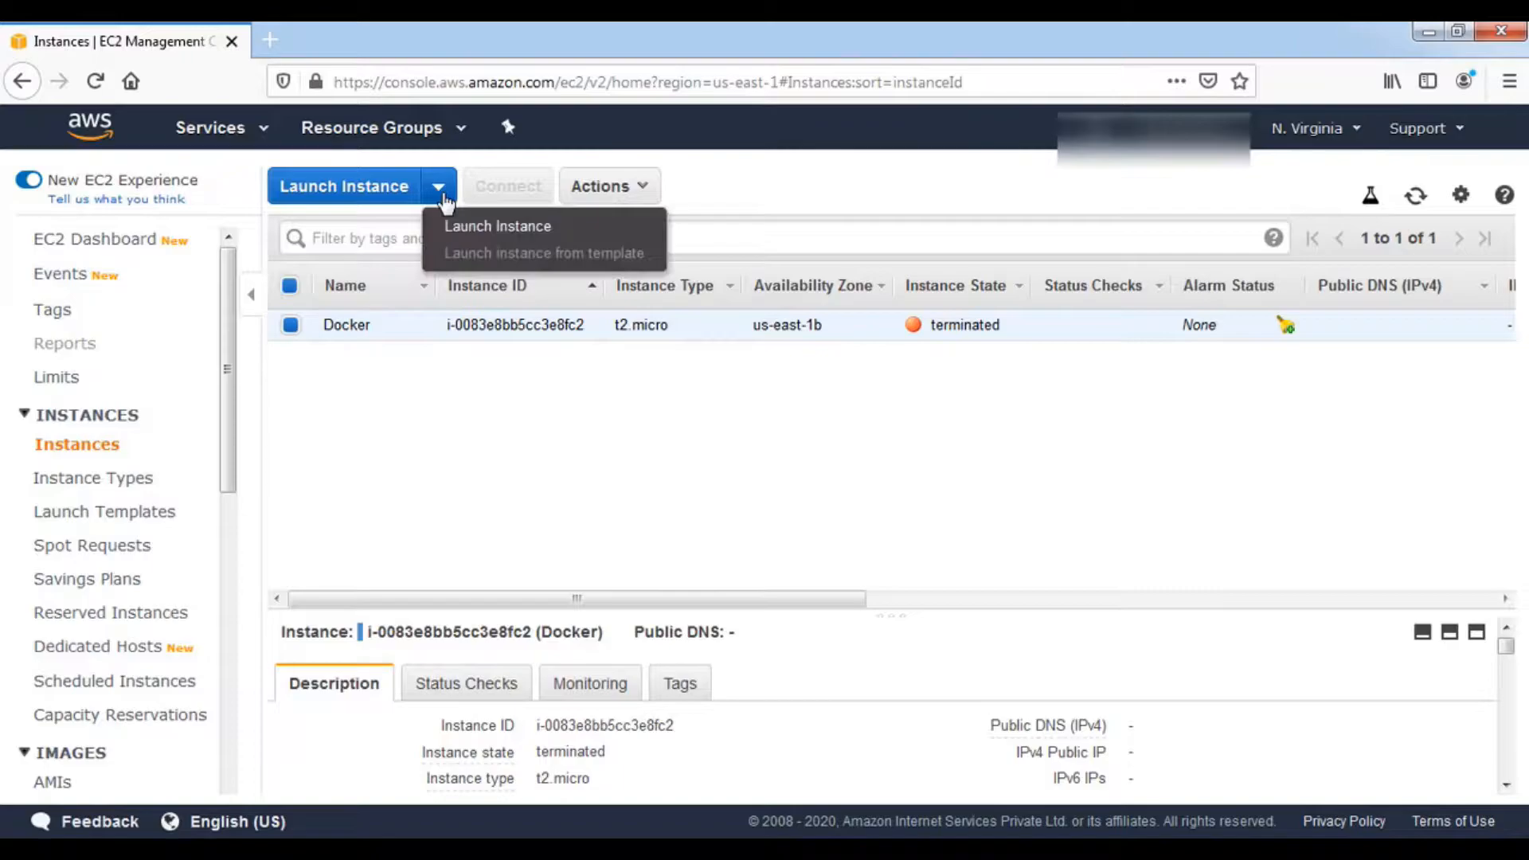
pyautogui.click(474, 229)
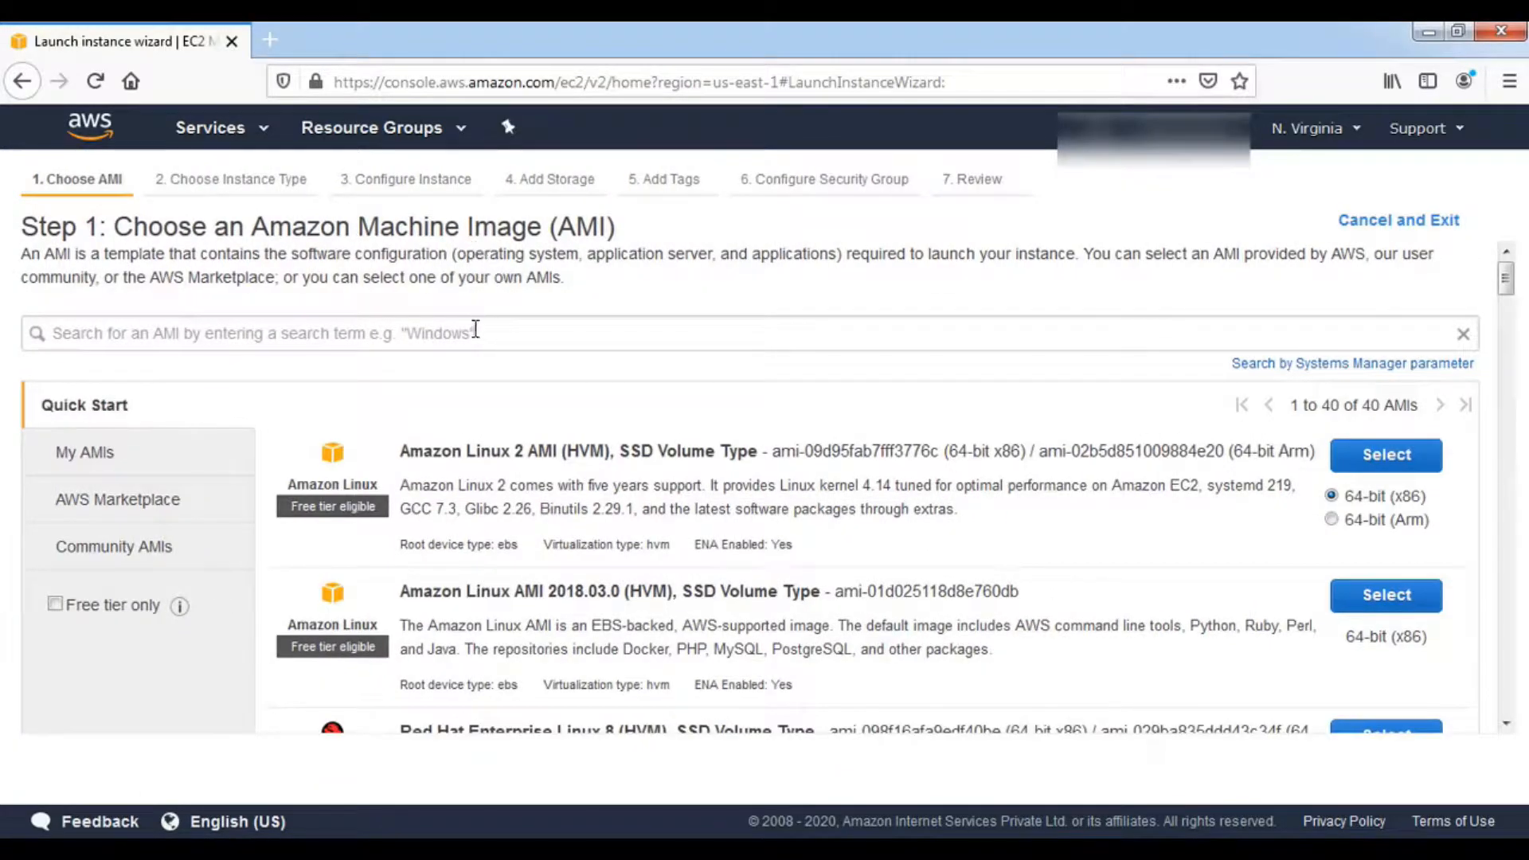
# Search the Amazon Machine Images for "windows"
pyautogui.click(475, 330)
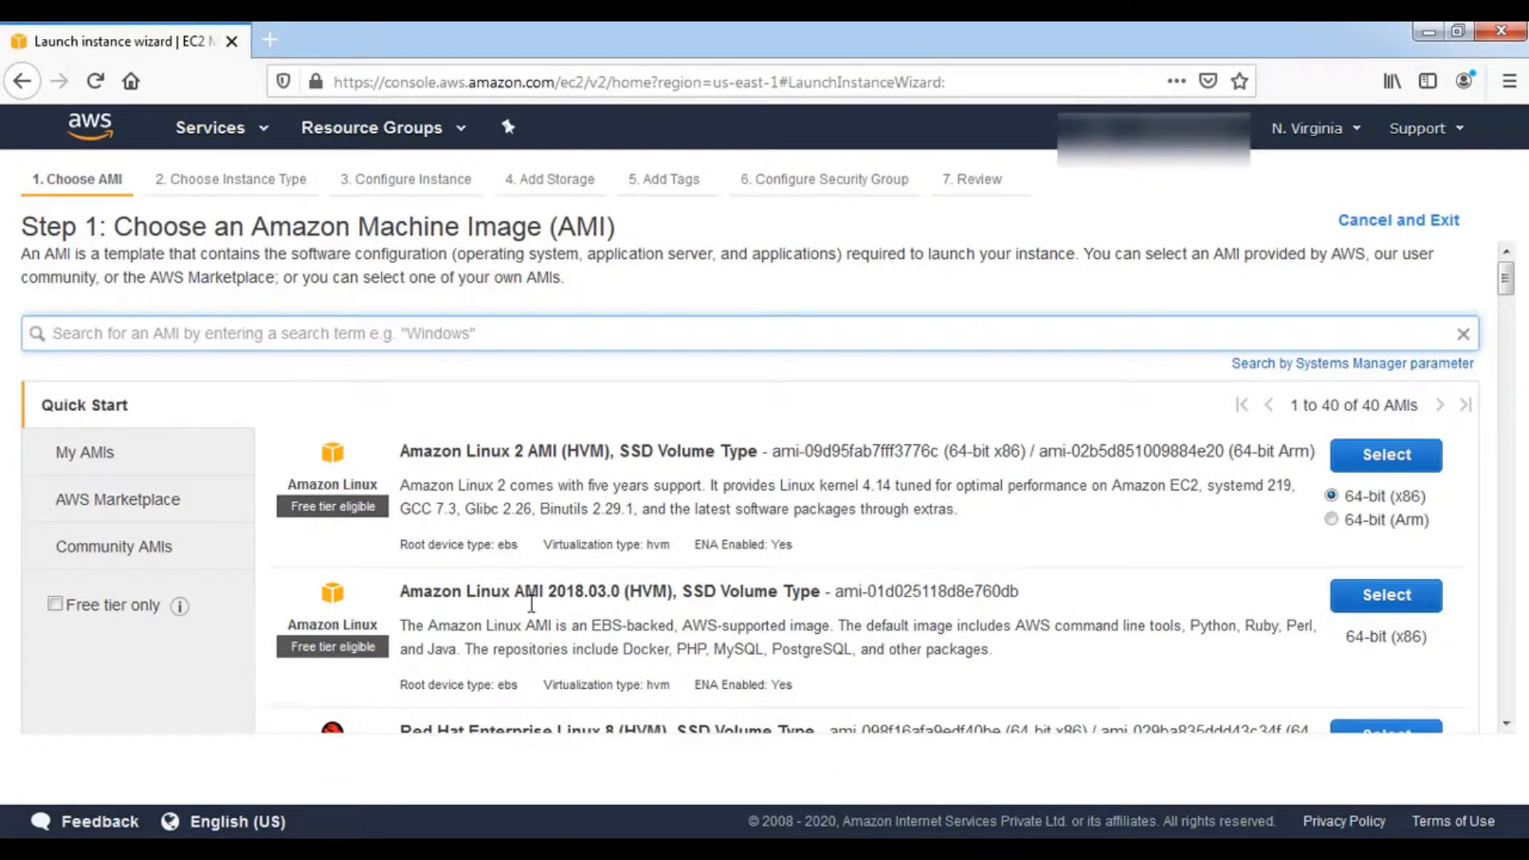
pyautogui.write('w')
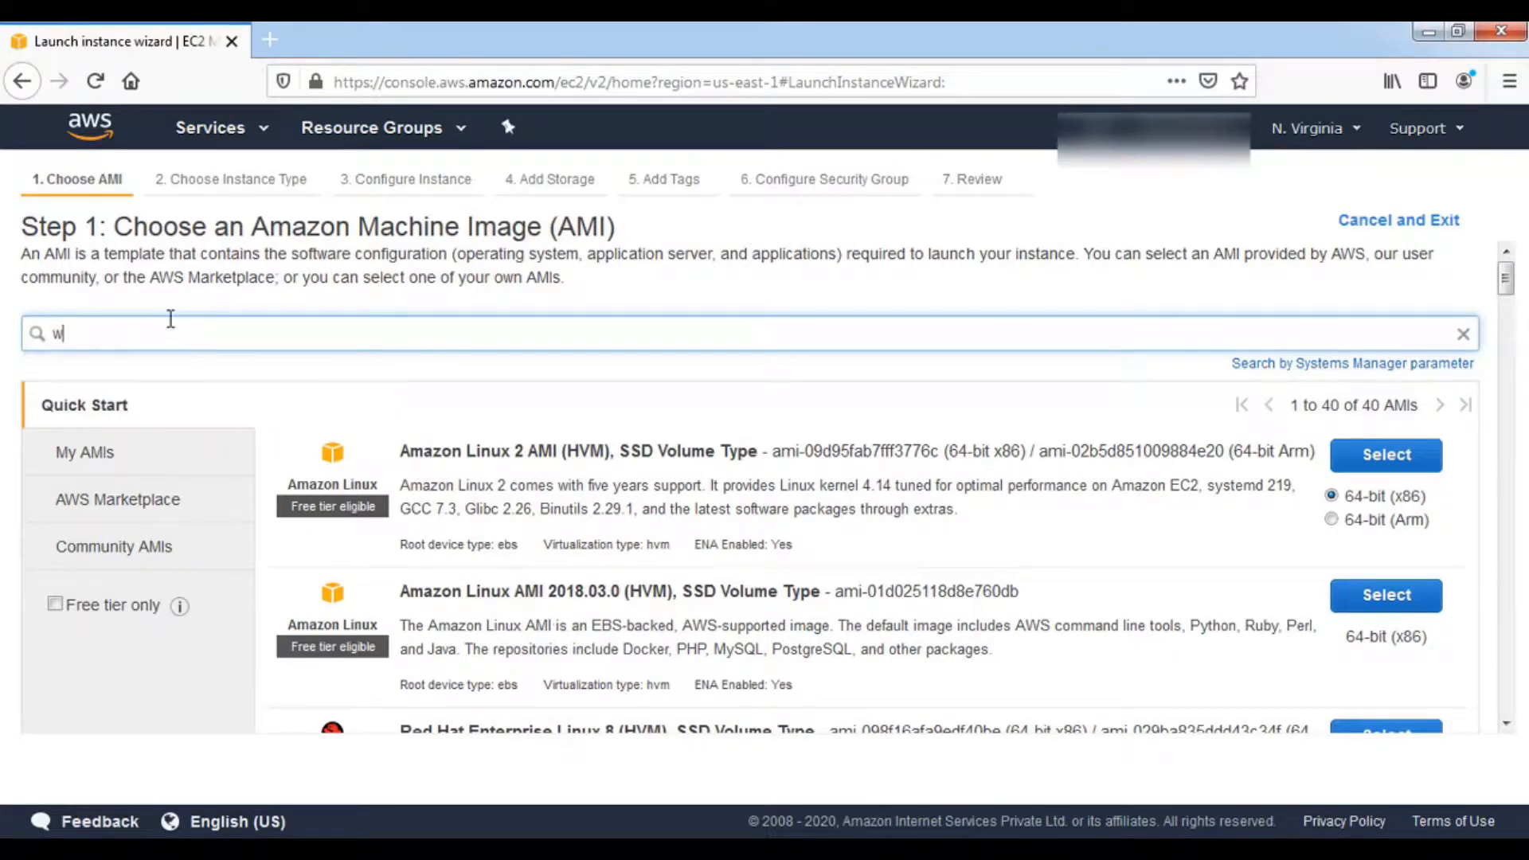
pyautogui.write('indows')
pyautogui.press('Return')
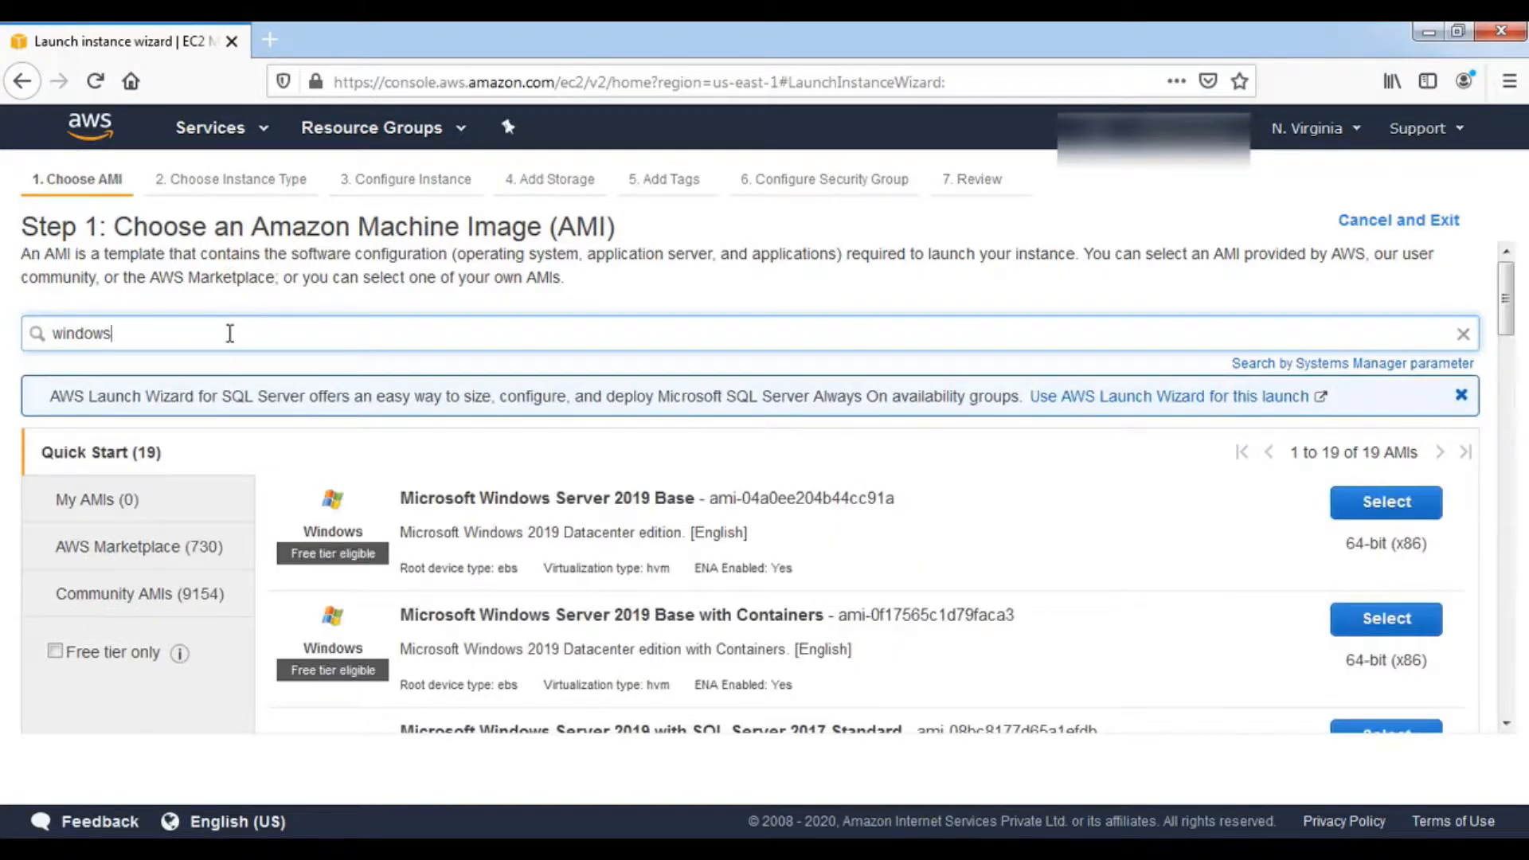
# Review the Windows images and select Microsoft Windows Server 2019 Base (ami-04a0ee204b44cc91a) as the machine image
pyautogui.scroll(-3, 581, 578)
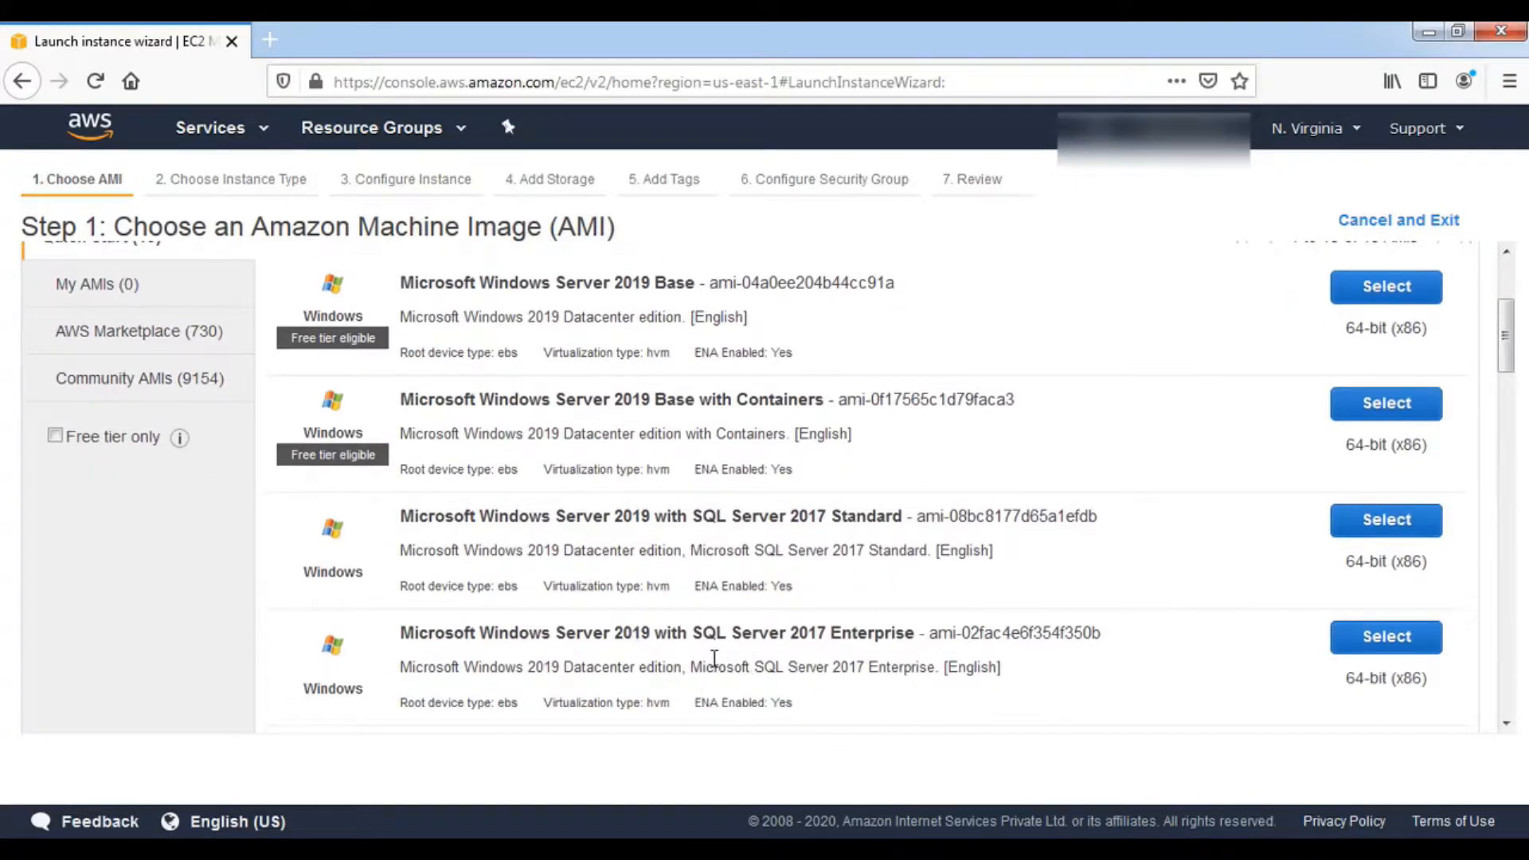
pyautogui.scroll(2, 717, 551)
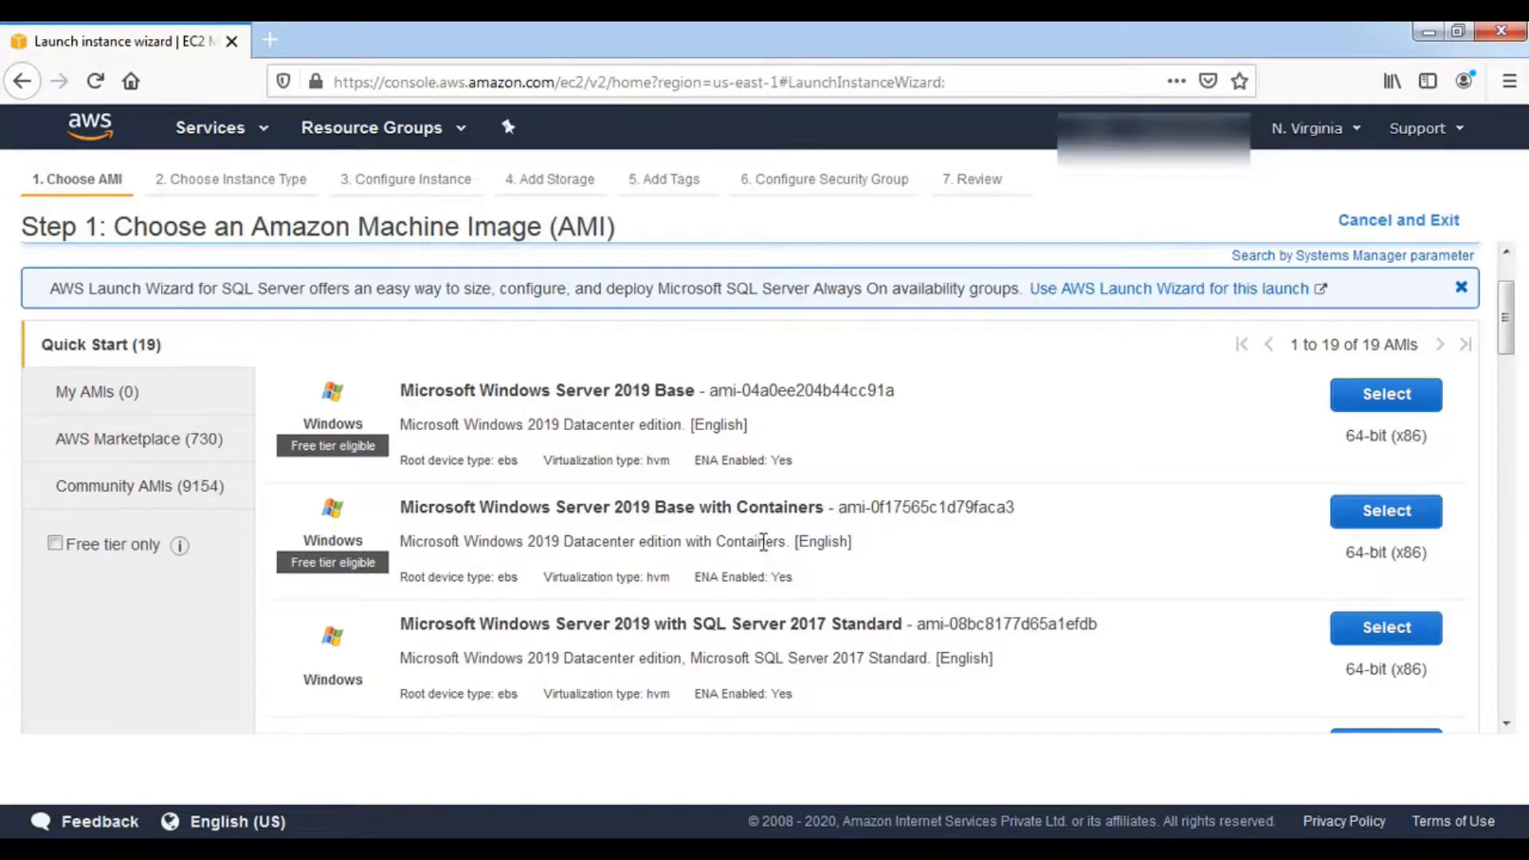
pyautogui.scroll(-2, 778, 539)
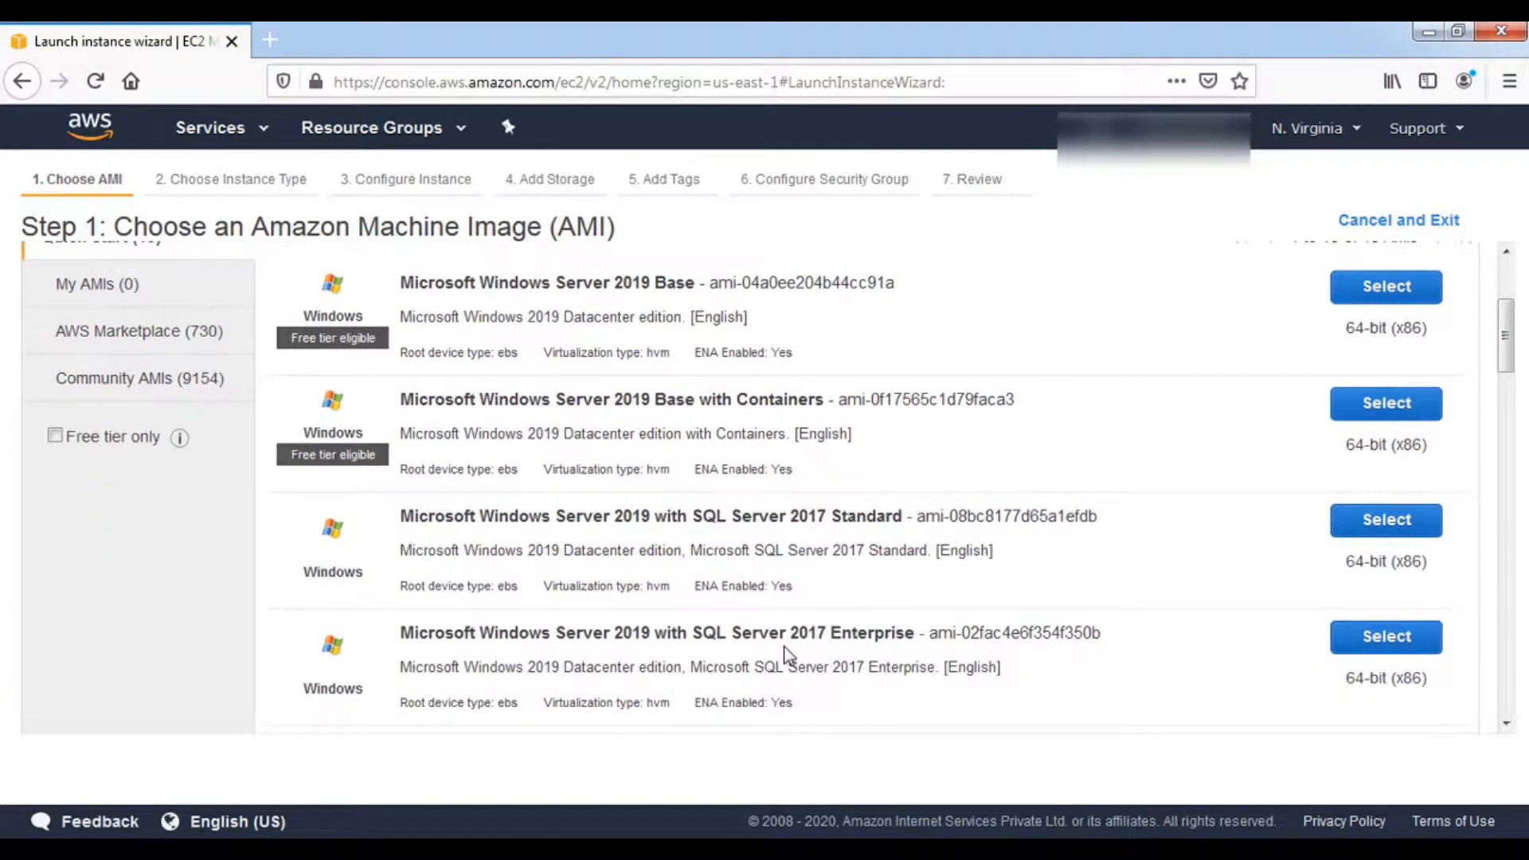
pyautogui.scroll(4, 836, 659)
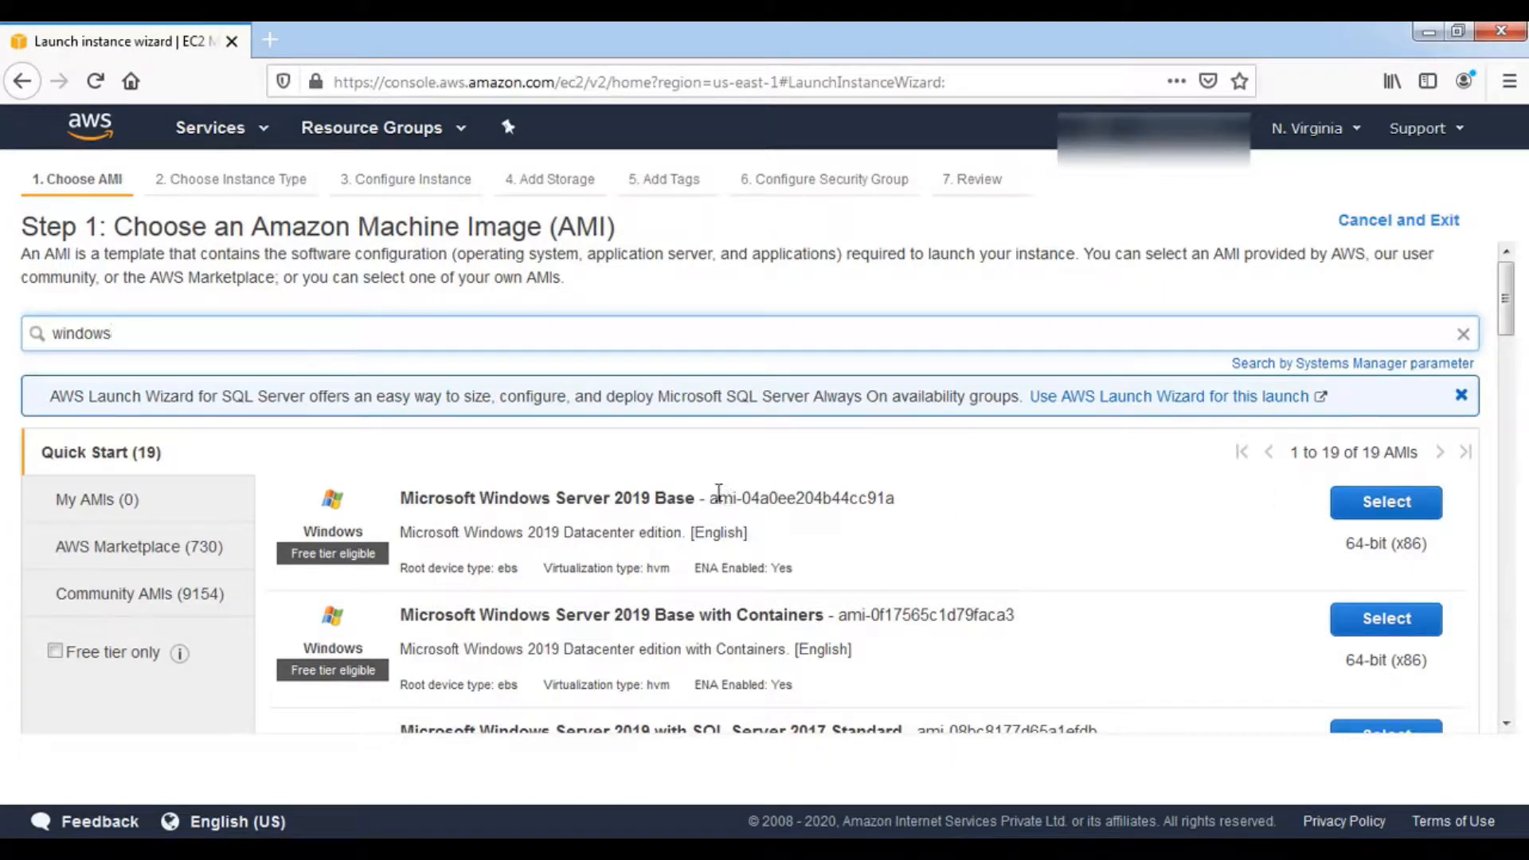
pyautogui.moveTo(711, 498); pyautogui.dragTo(894, 498)
pyautogui.tripleClick(884, 498)
pyautogui.click(904, 536)
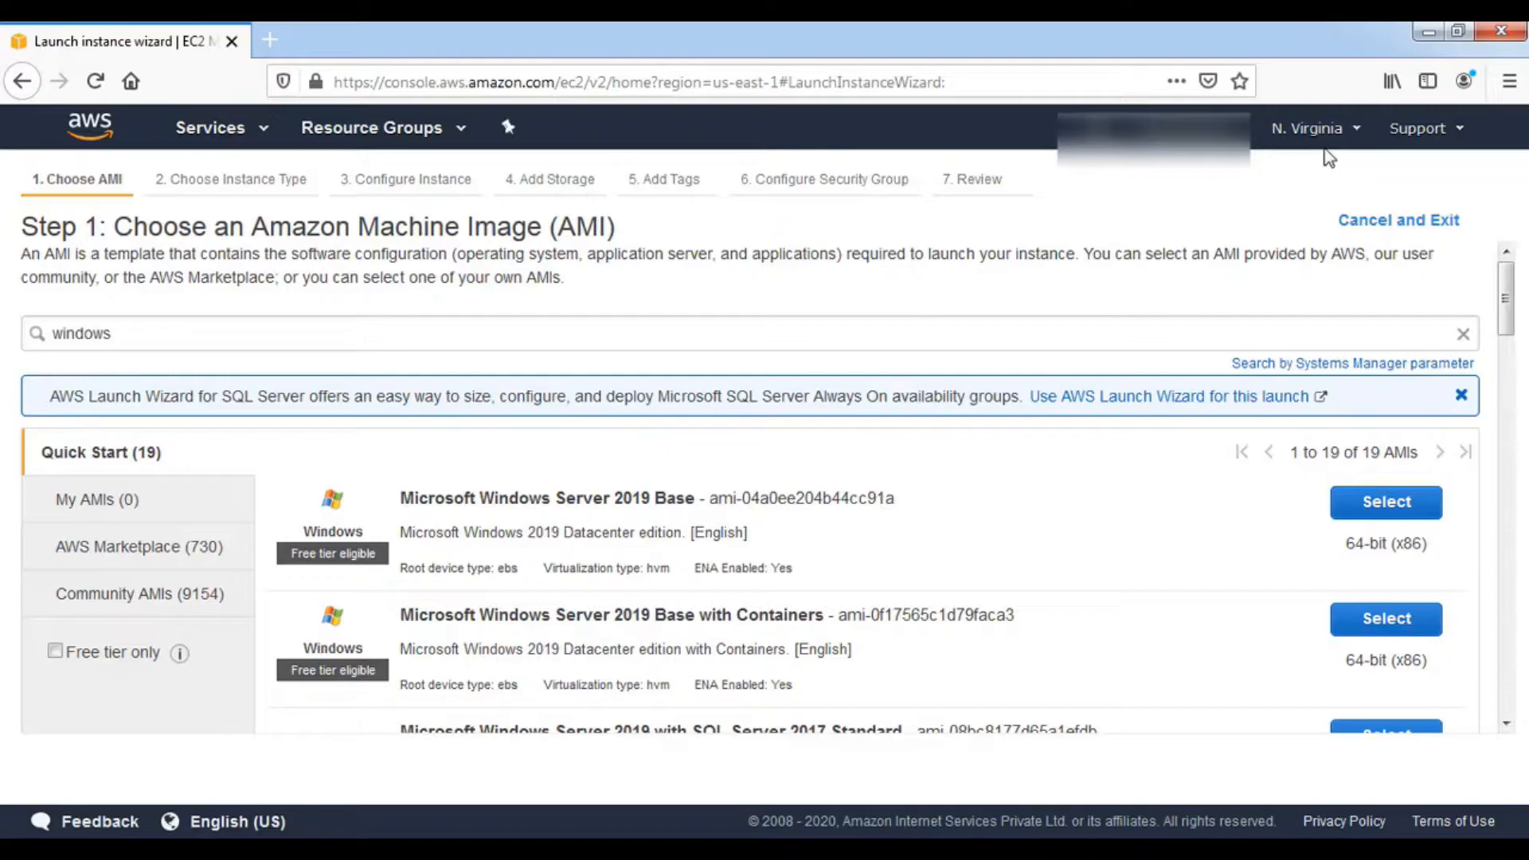
pyautogui.click(1393, 508)
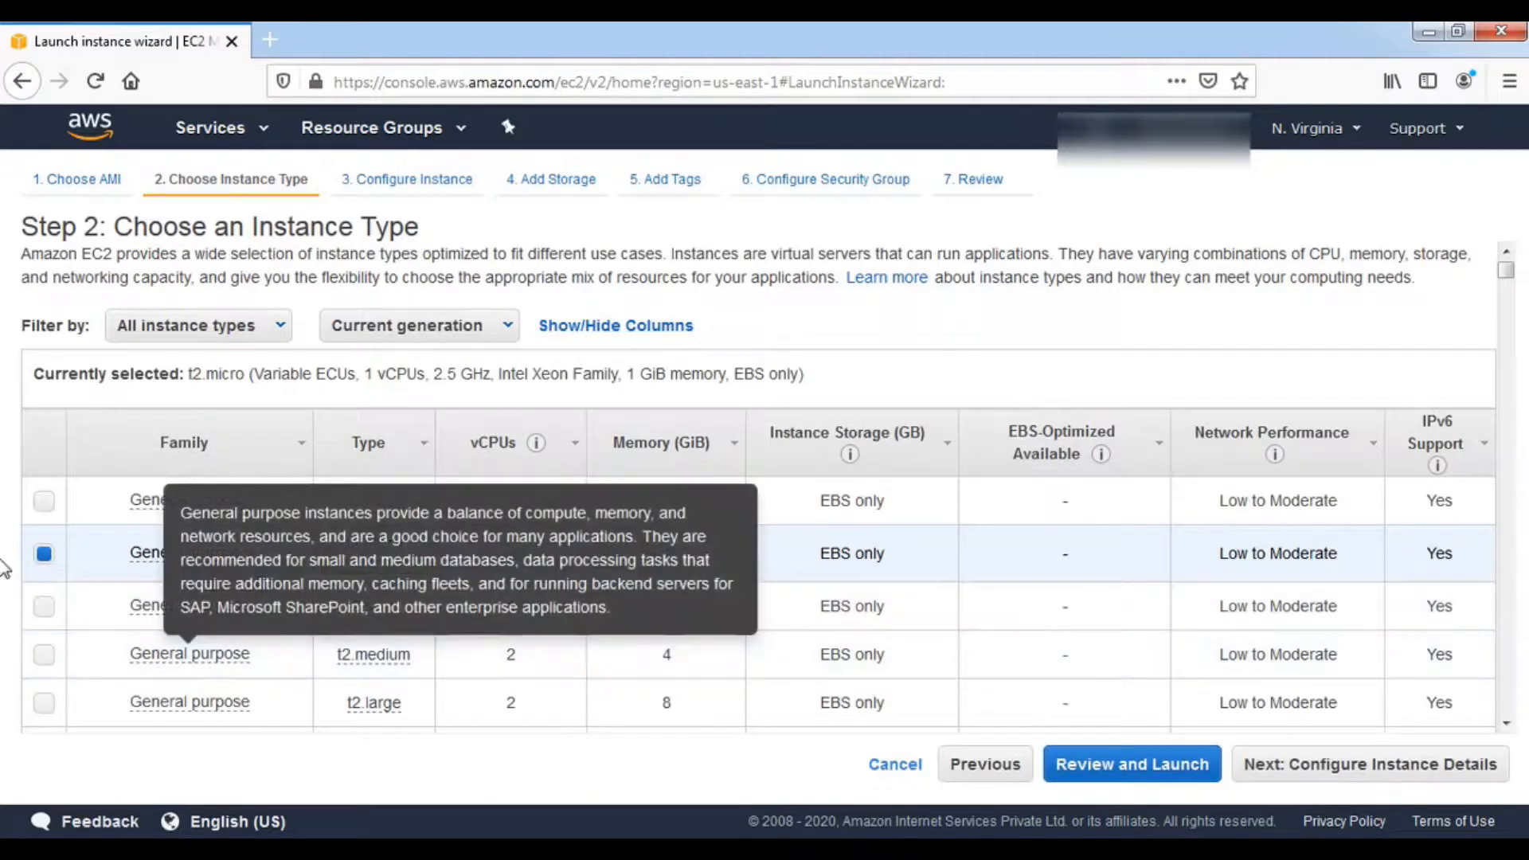
# Keep the free-tier-eligible t2.micro instance type and continue to the instance details
pyautogui.moveTo(403, 598)
pyautogui.moveTo(325, 569)
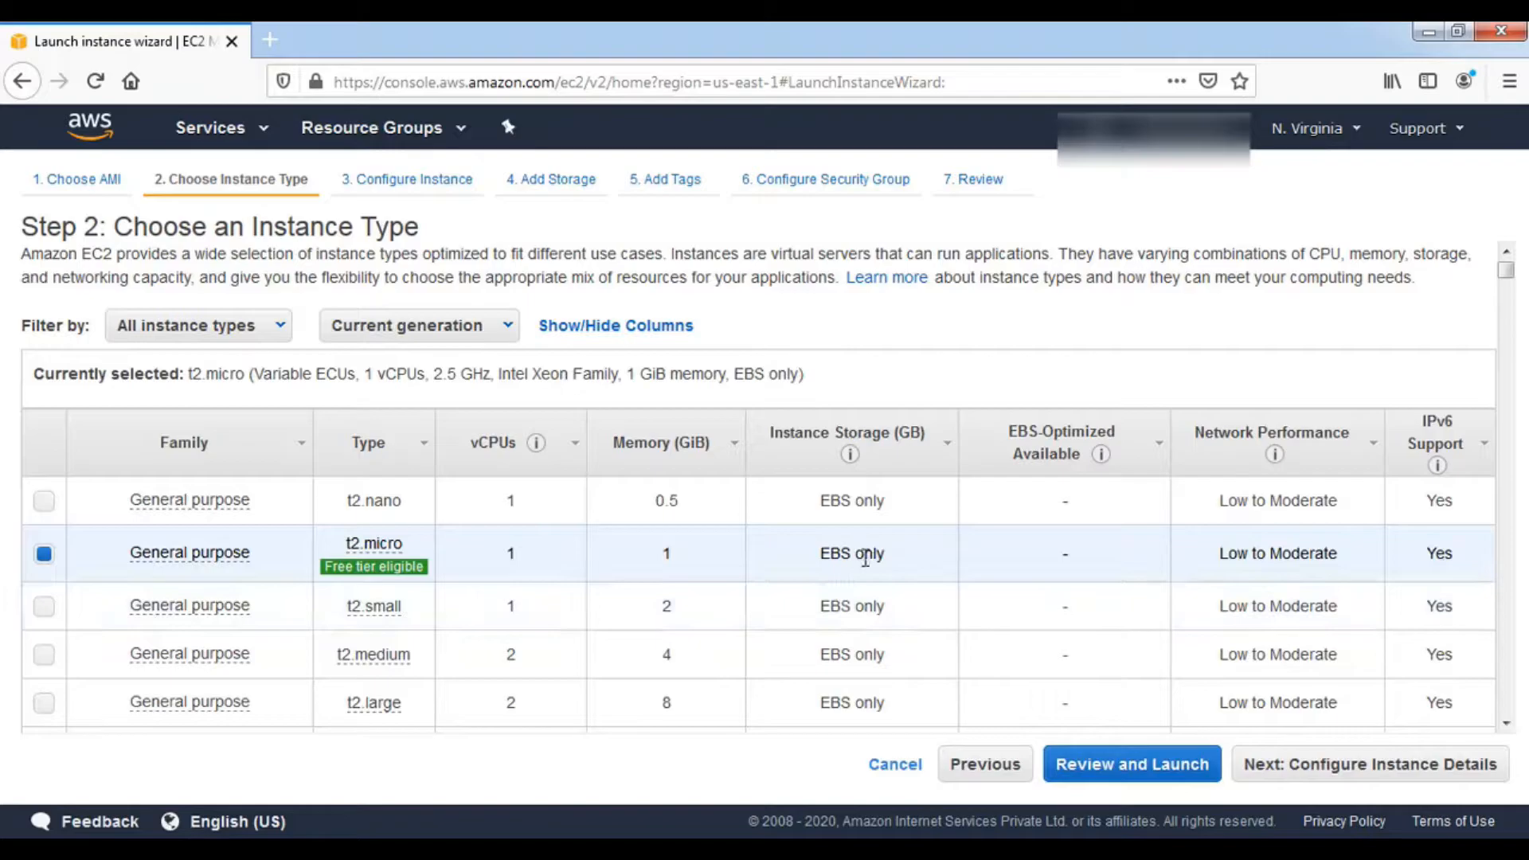
pyautogui.click(1365, 782)
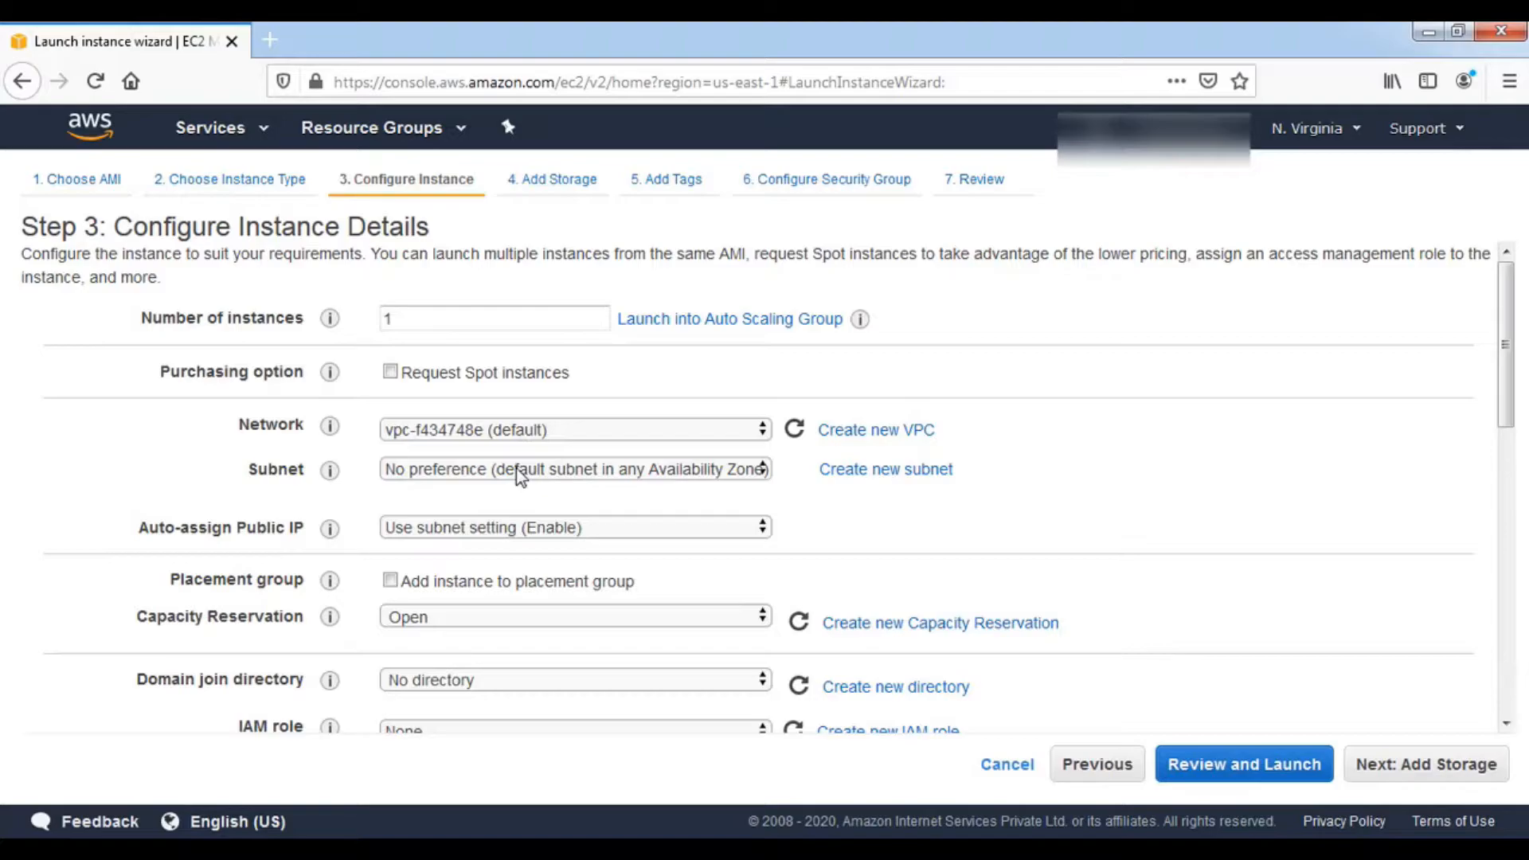
# Examine the available subnet choices, keeping the current color scheme in the Windows performance prompt
pyautogui.click(758, 470)
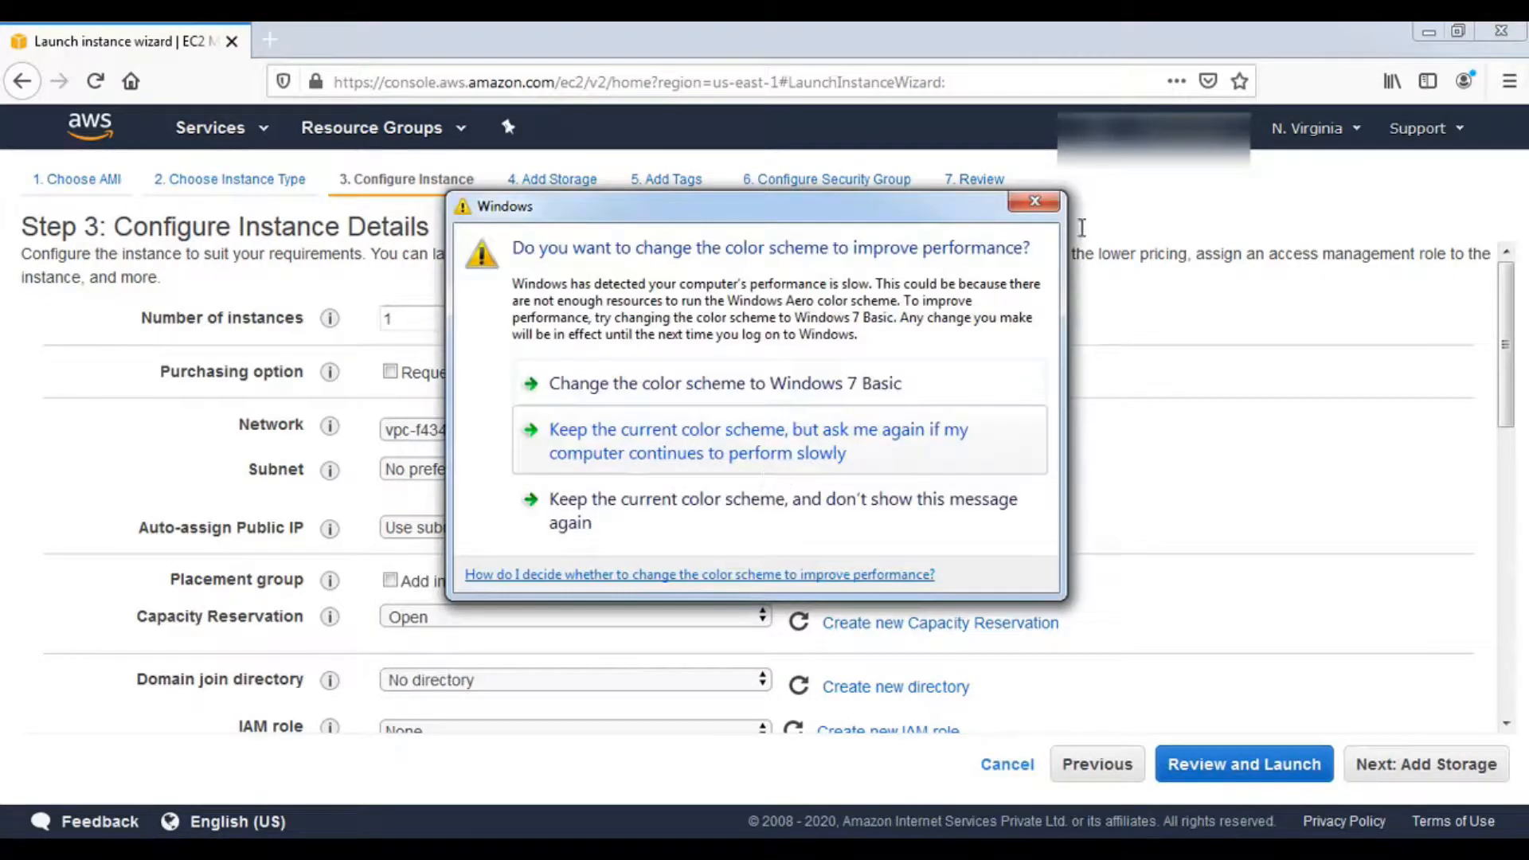
pyautogui.click(865, 438)
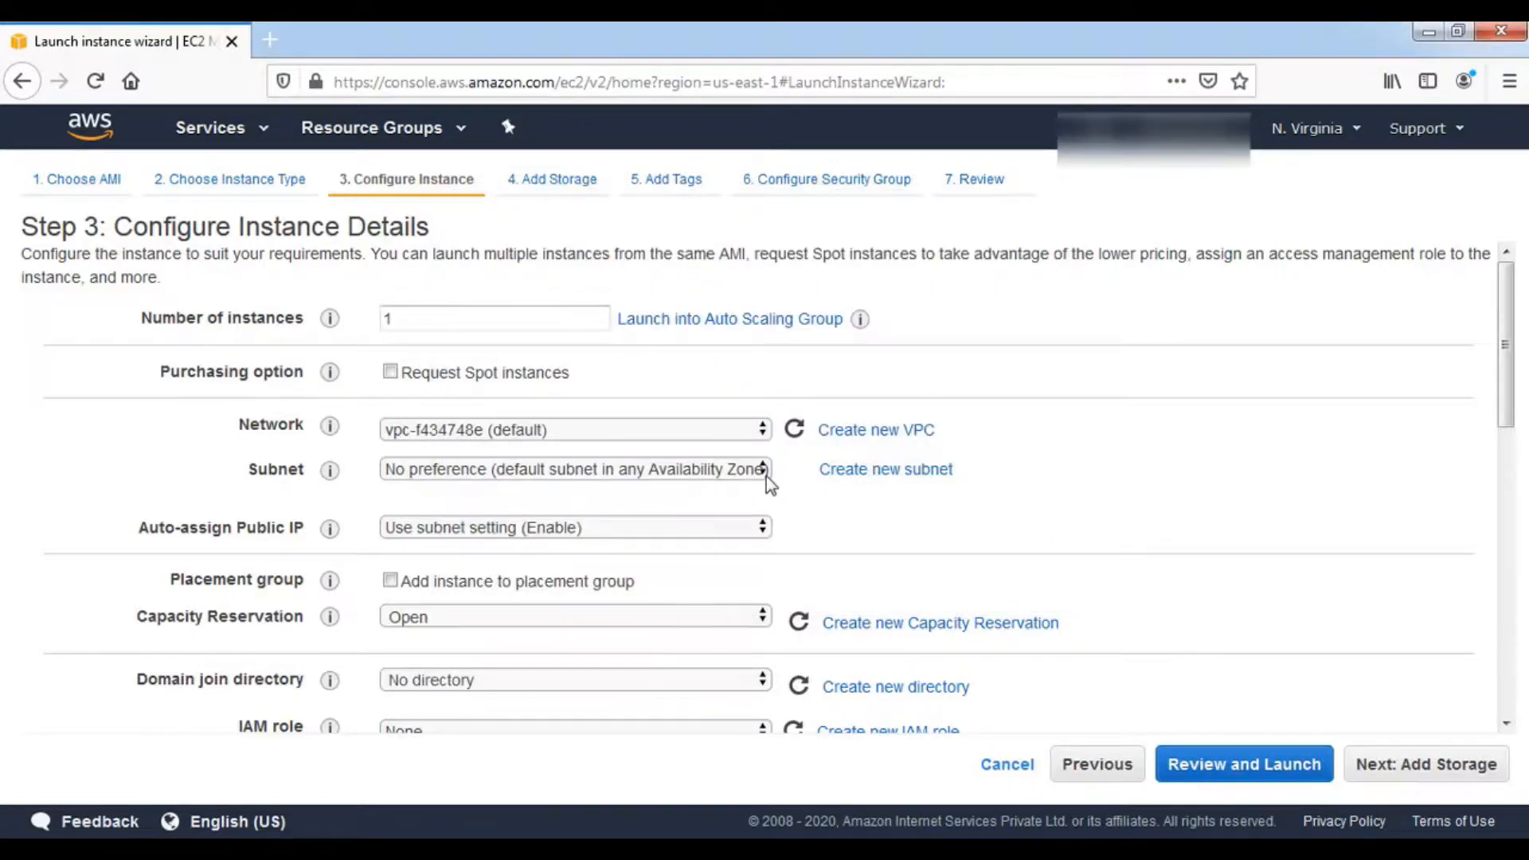
pyautogui.click(764, 471)
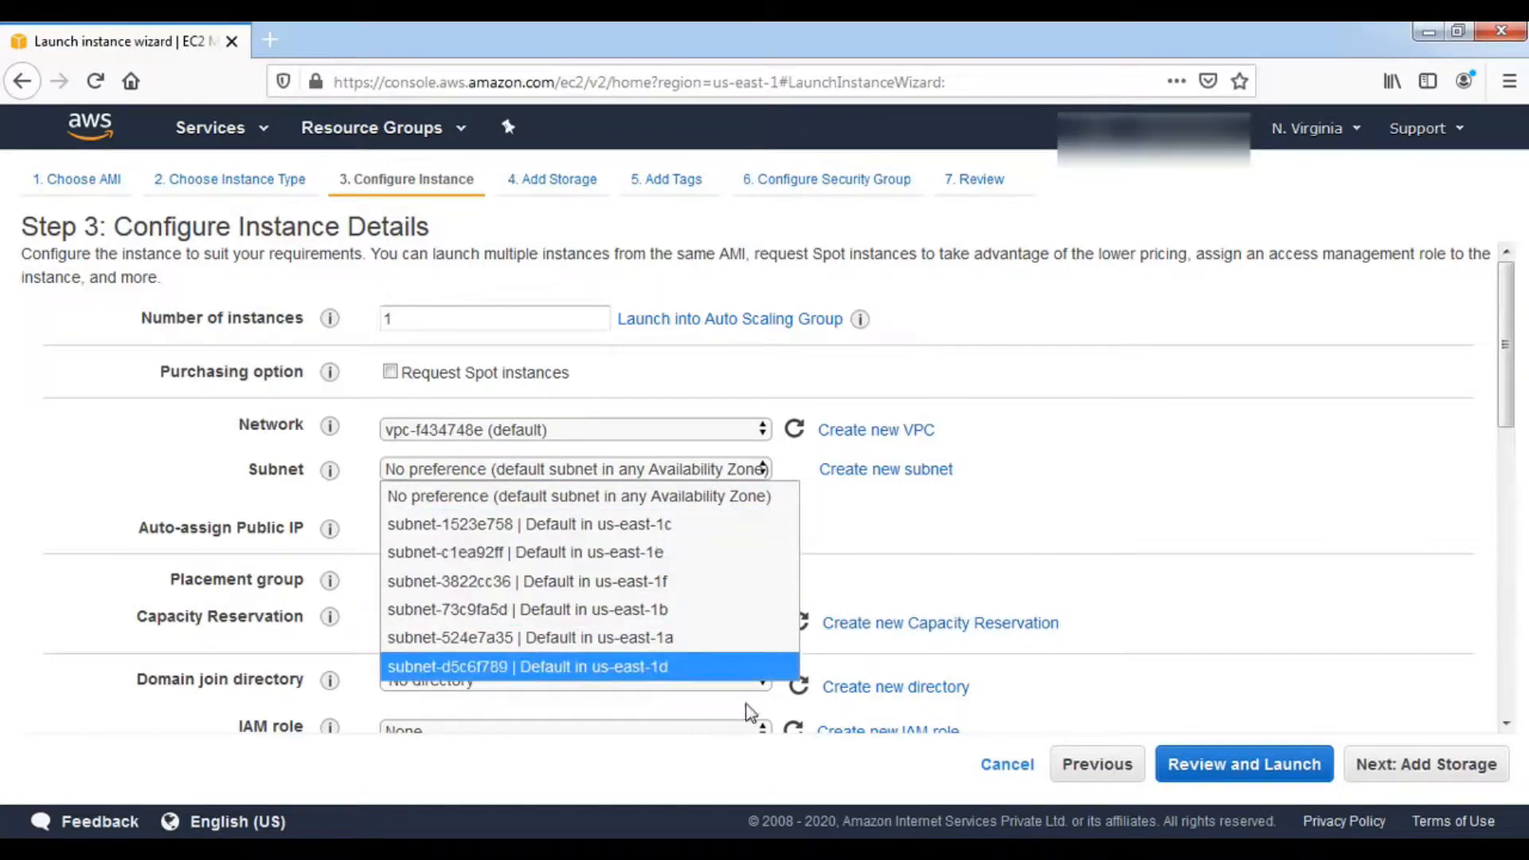
pyautogui.click(1052, 470)
pyautogui.doubleClick(1052, 470)
# Examine the domain join directory and shutdown behavior options in the instance details
pyautogui.scroll(-3, 723, 480)
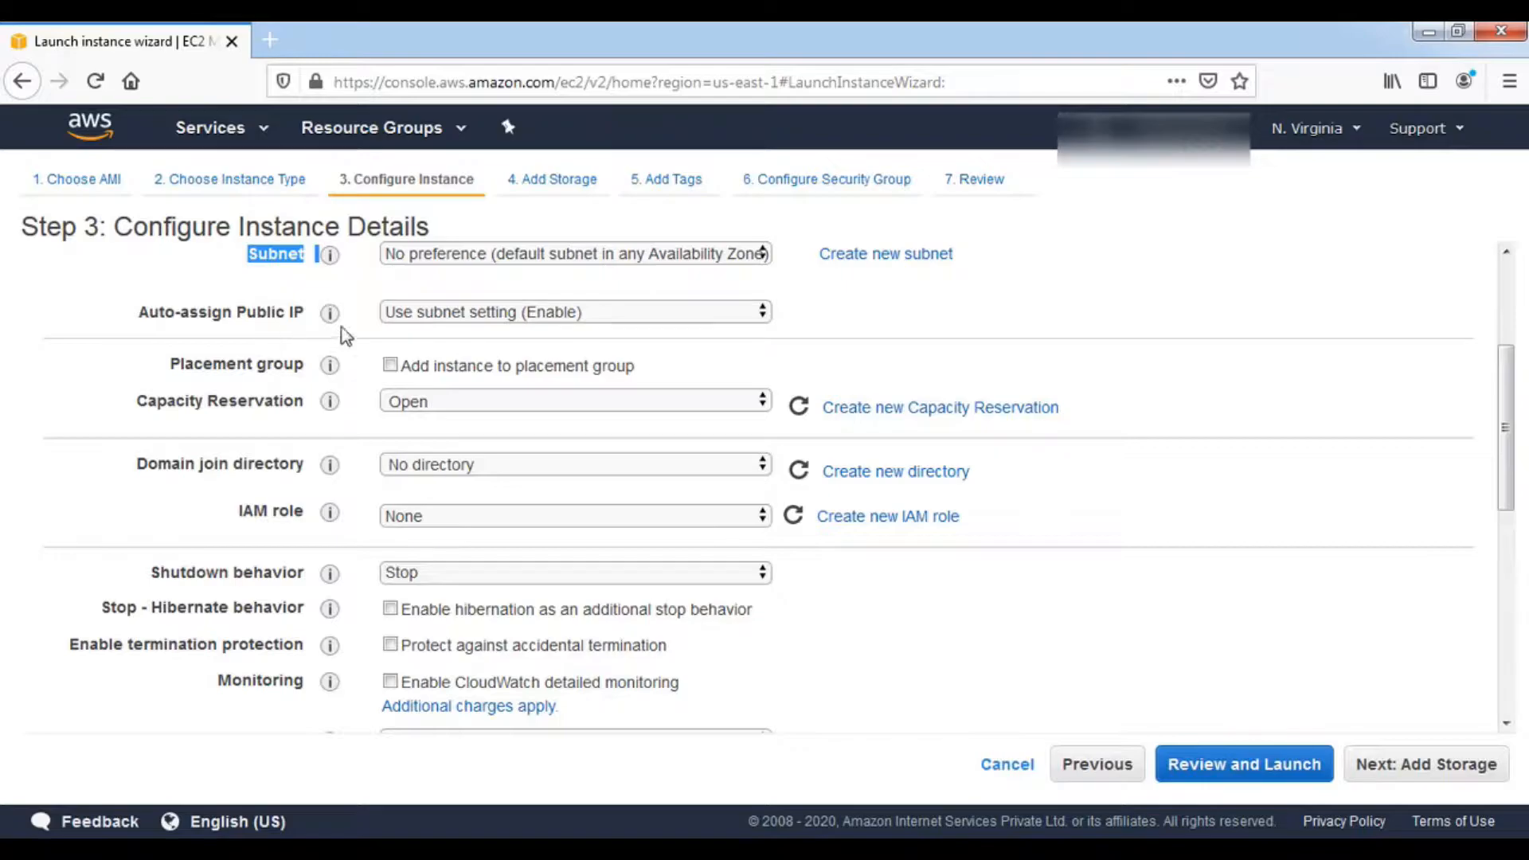
pyautogui.click(860, 324)
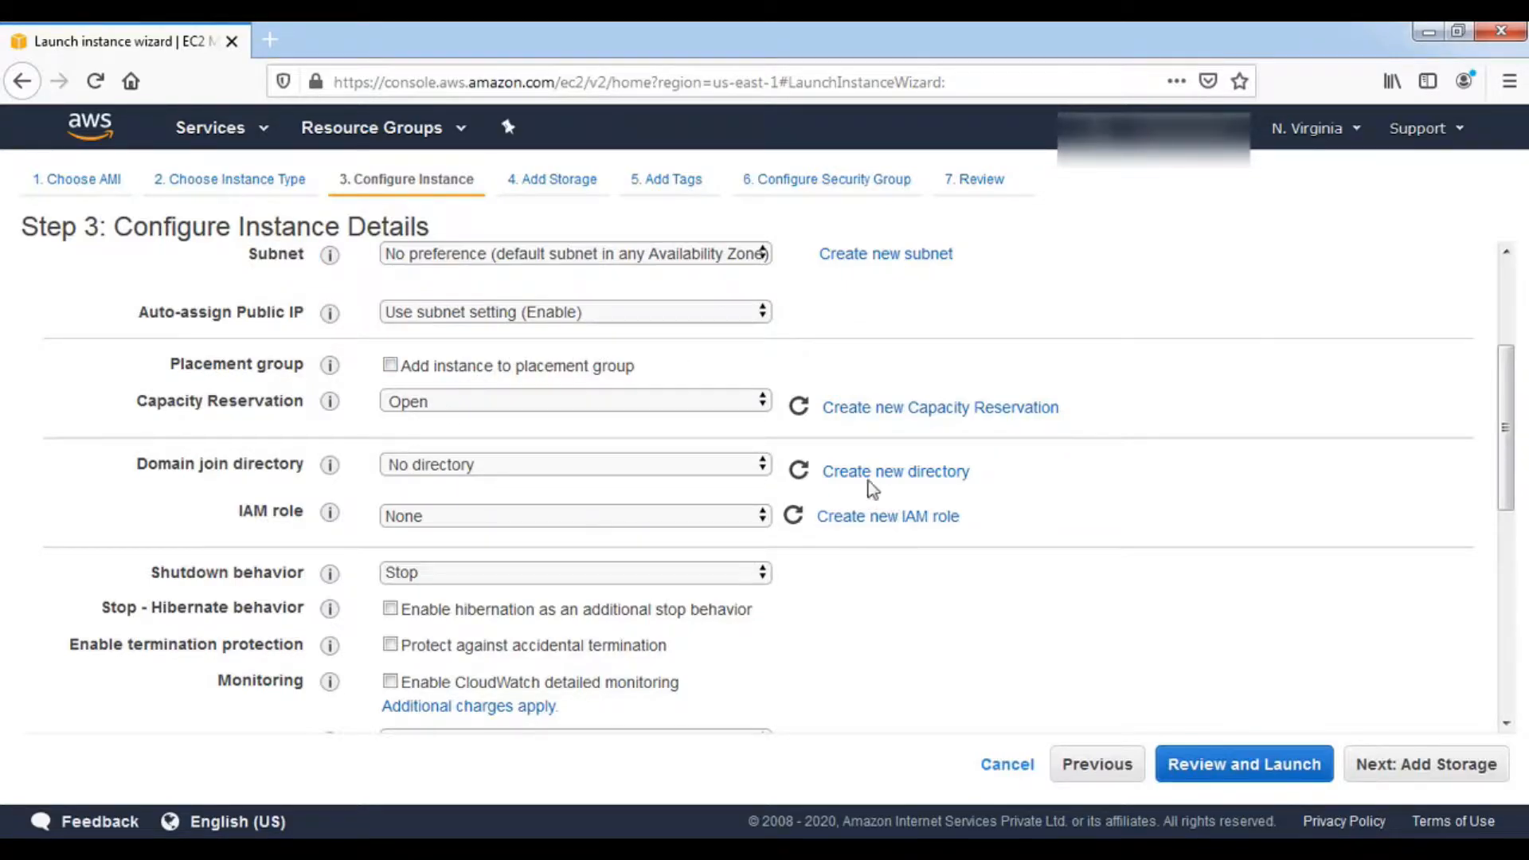
pyautogui.scroll(-2, 785, 503)
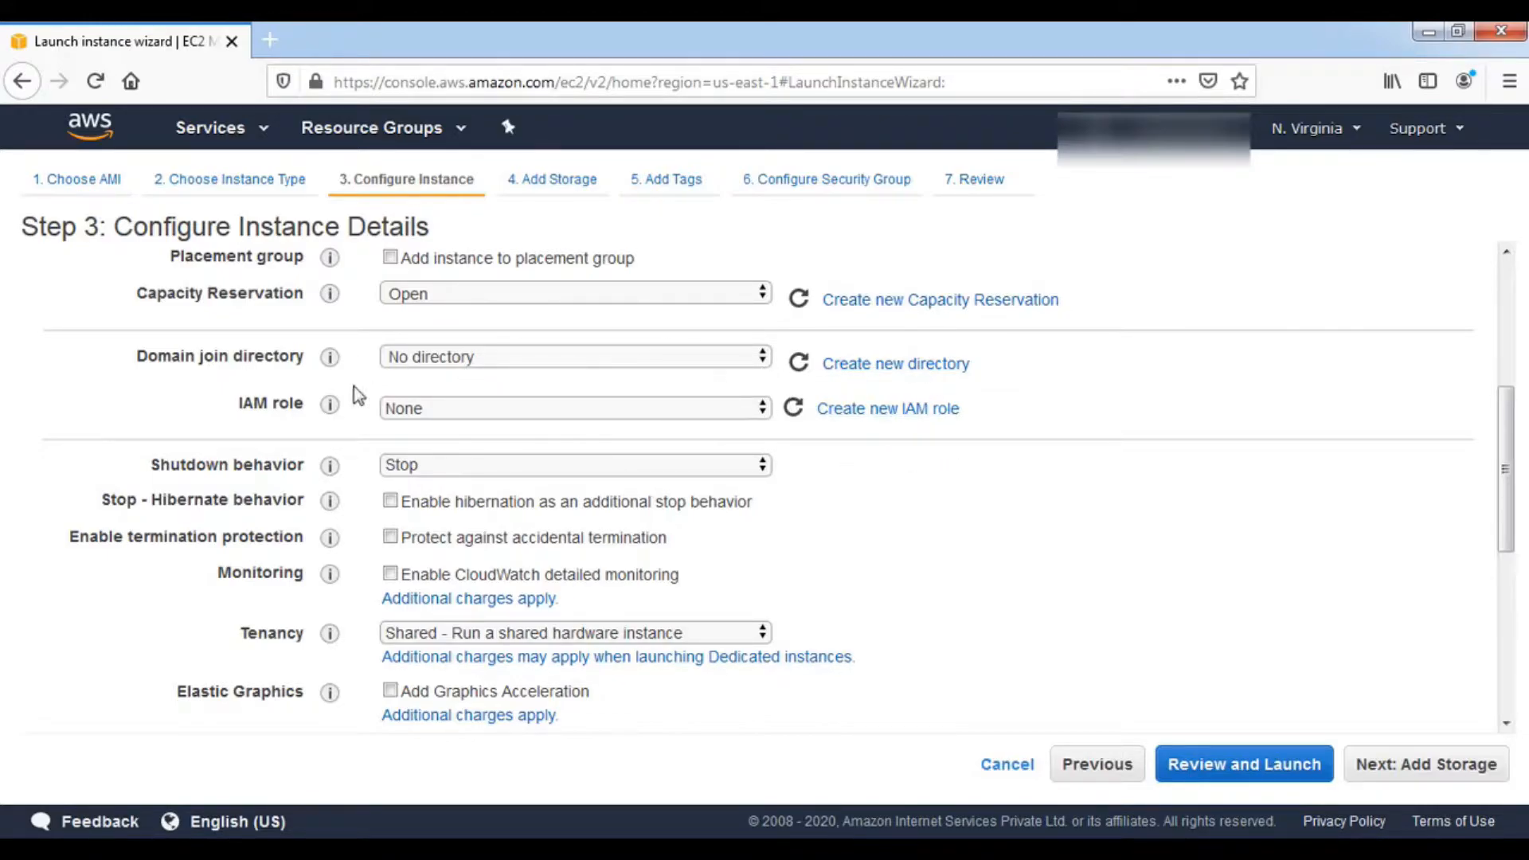
pyautogui.click(762, 362)
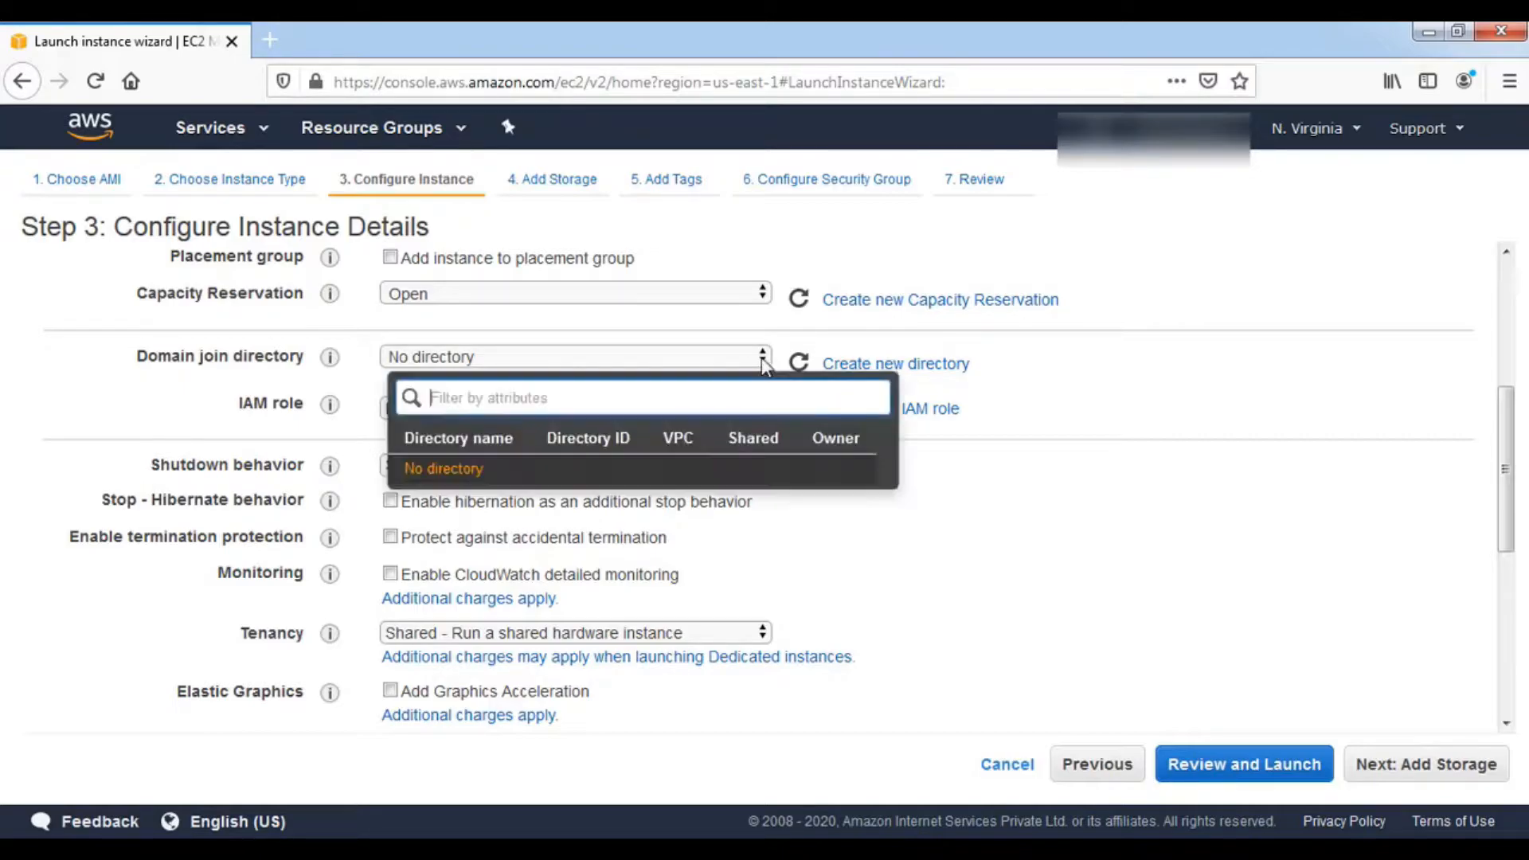
pyautogui.click(999, 376)
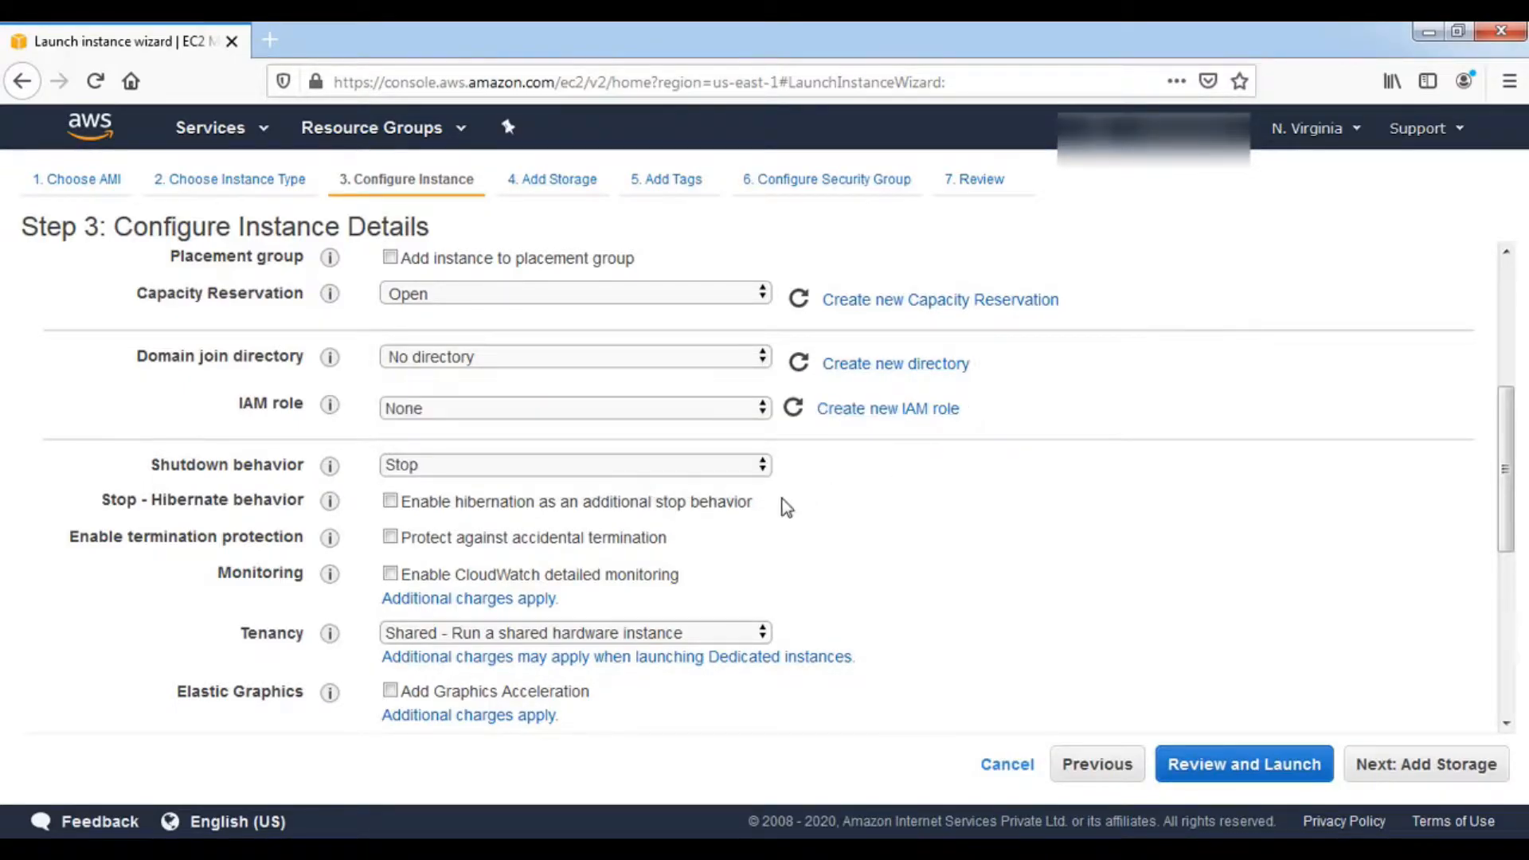
pyautogui.scroll(-2, 719, 519)
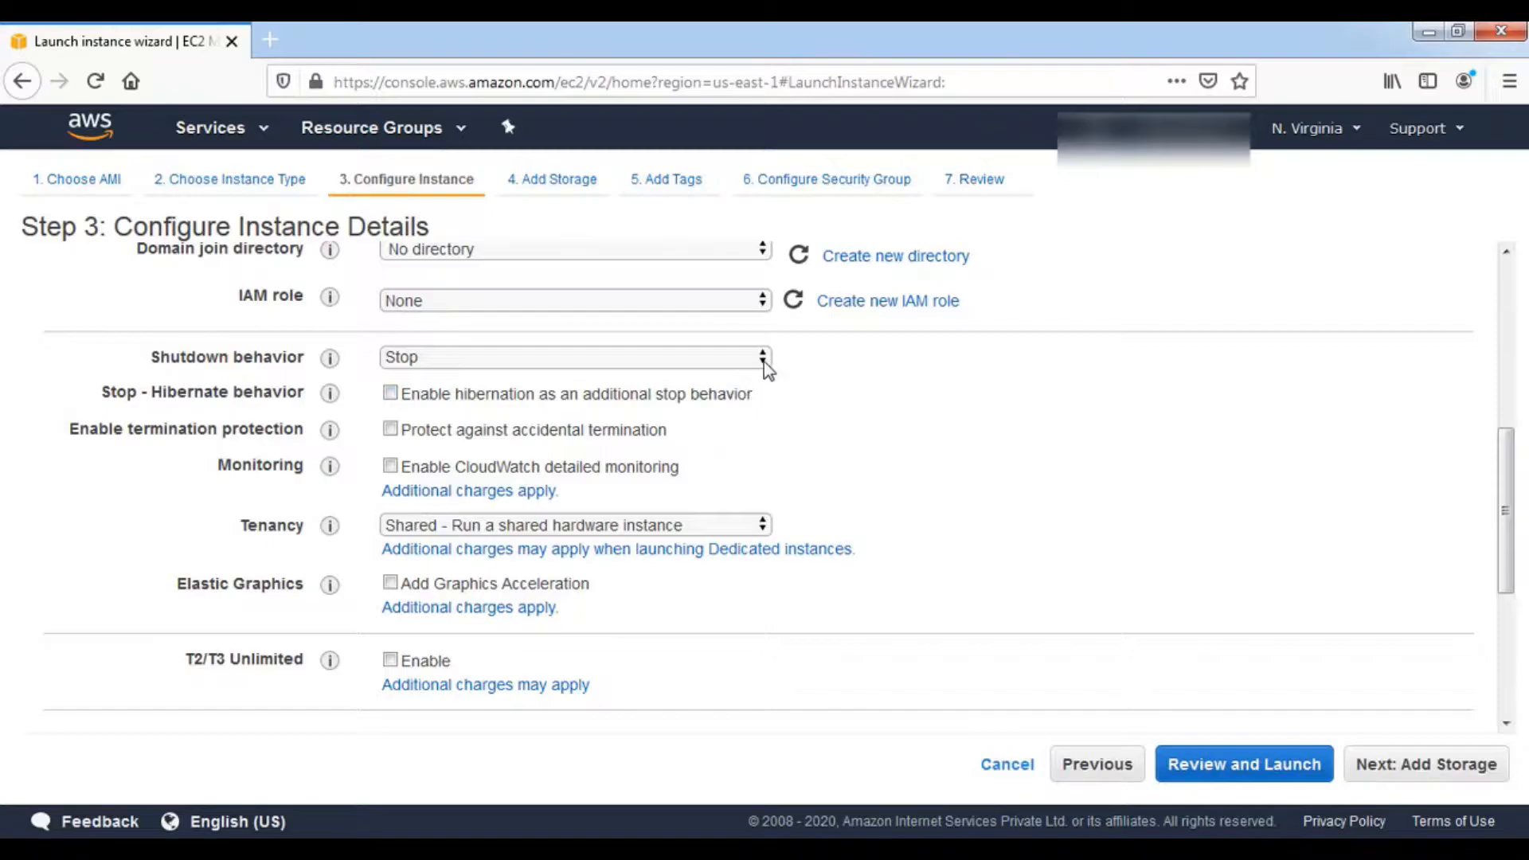
pyautogui.click(764, 367)
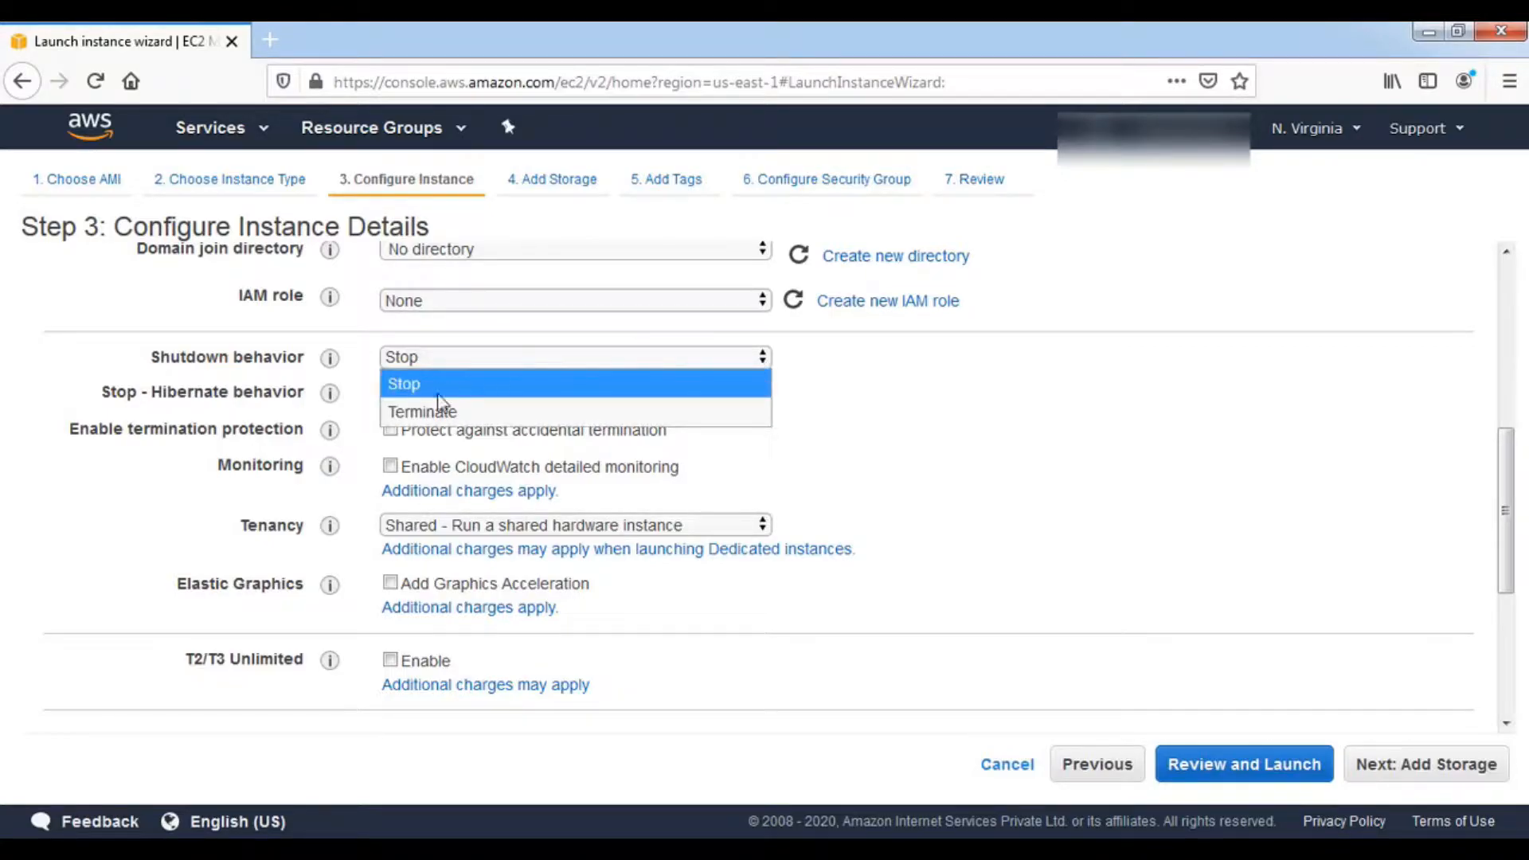
pyautogui.click(924, 406)
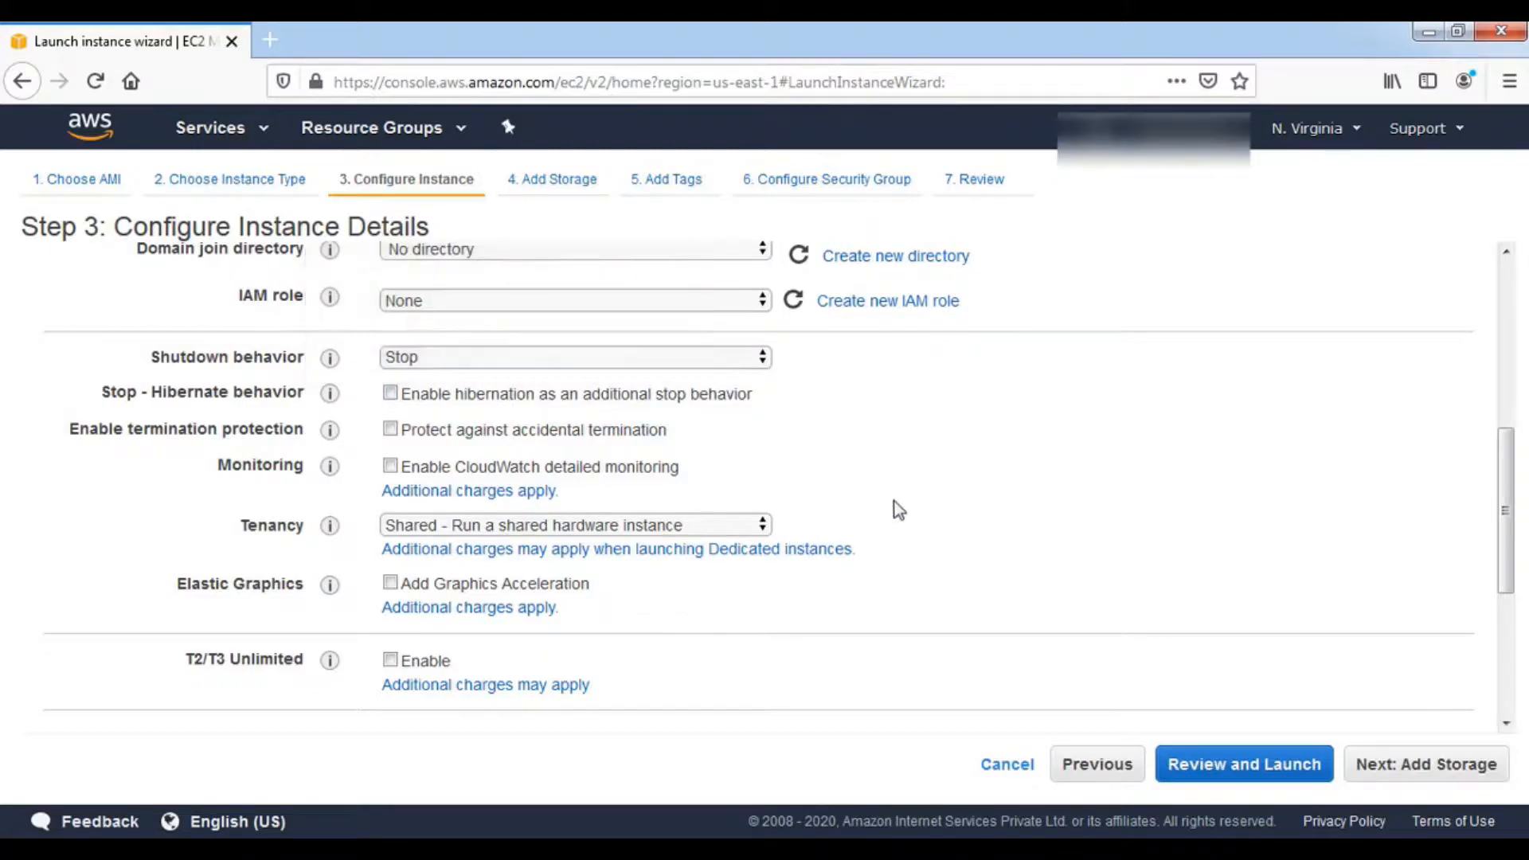
# Switch protection against accidental termination on and back off
pyautogui.scroll(-3, 991, 428)
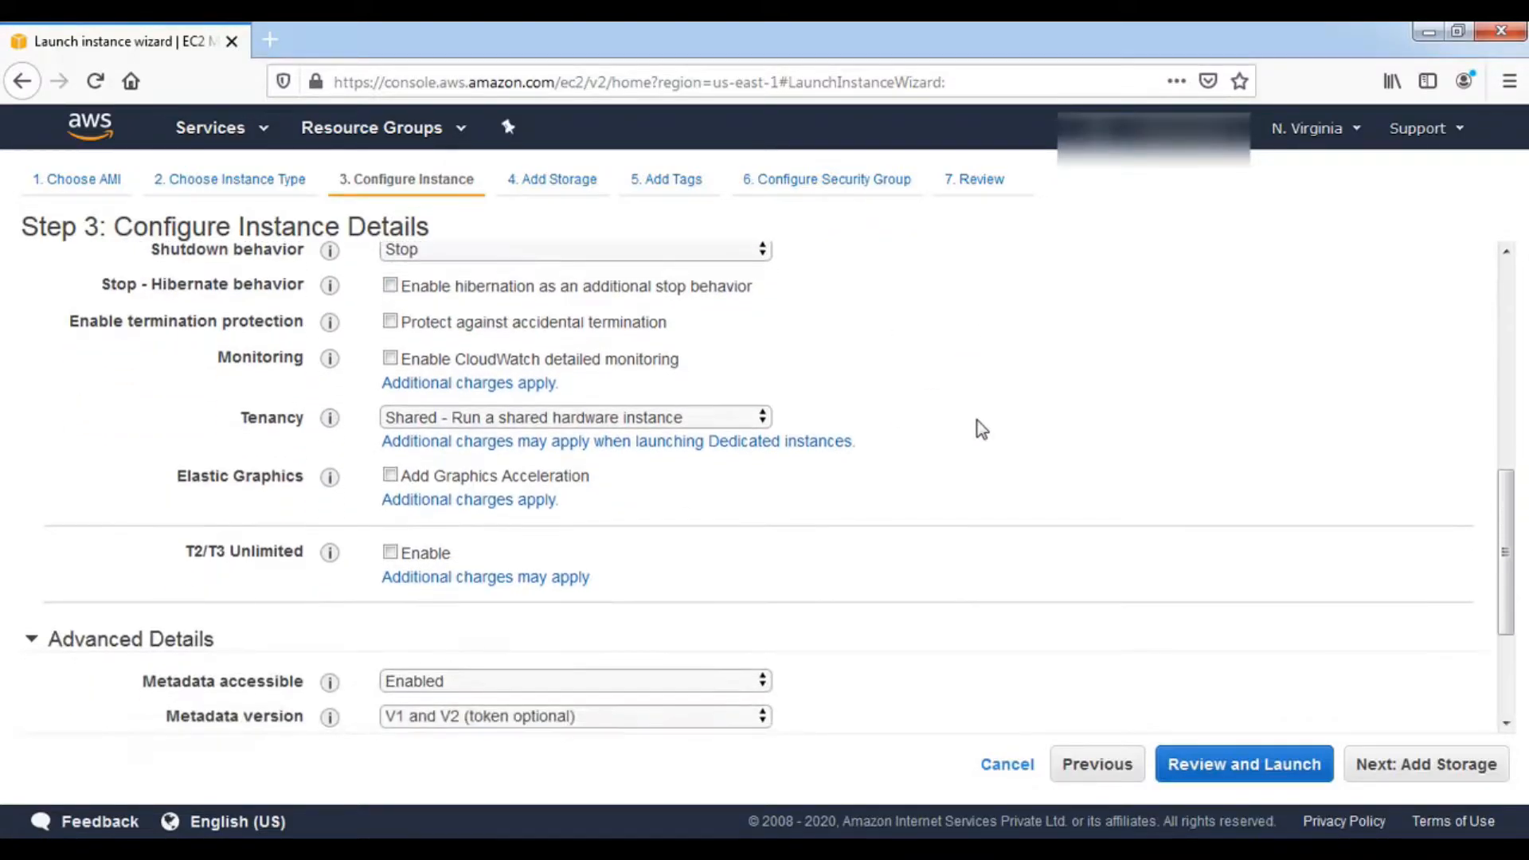
pyautogui.scroll(3, 629, 433)
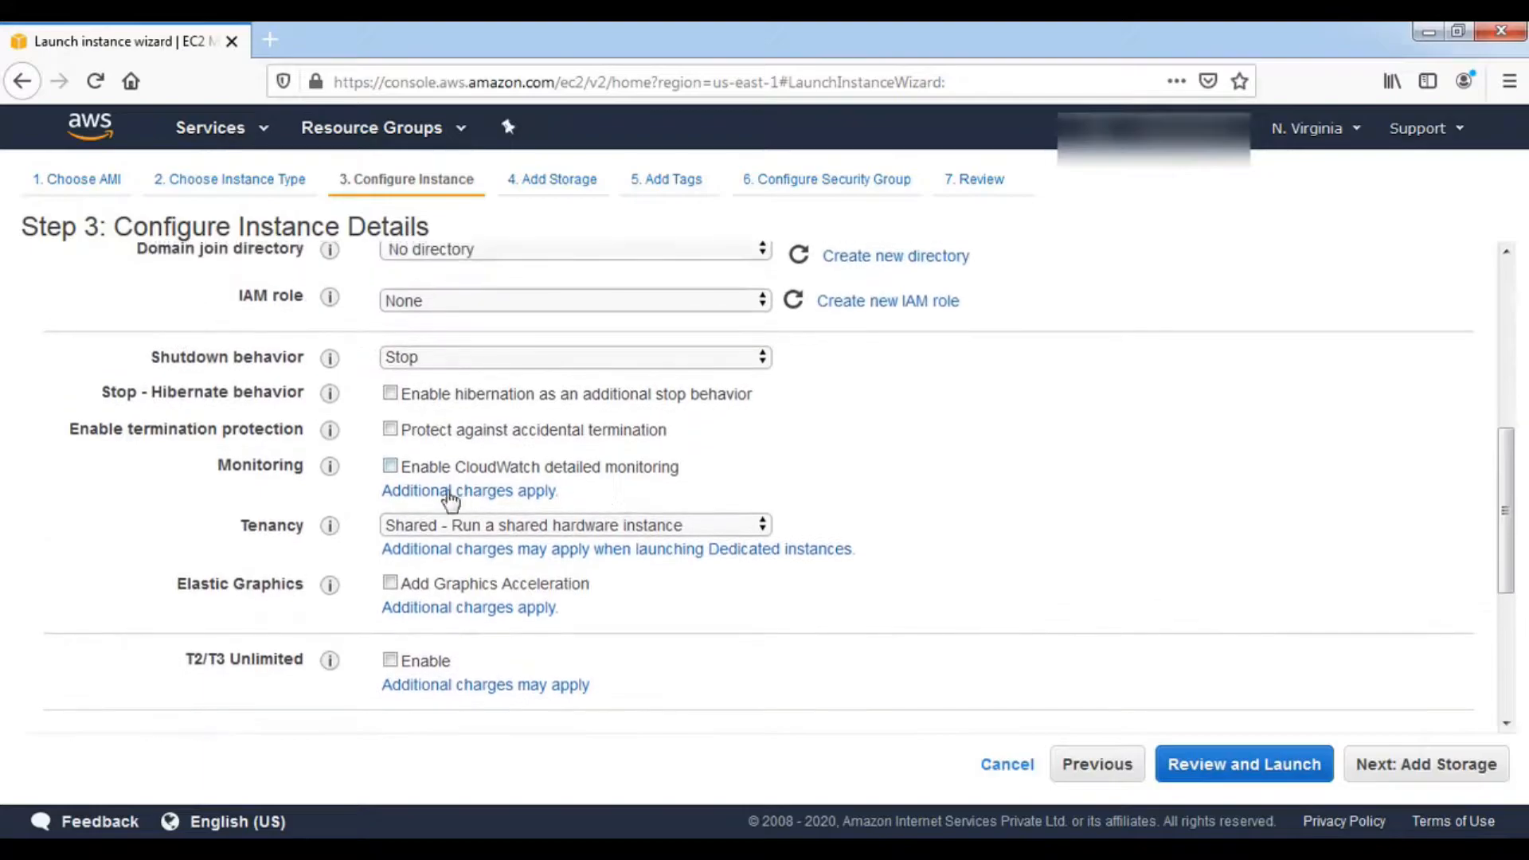
pyautogui.click(389, 431)
pyautogui.click(390, 430)
# Examine the tenancy options for the instance, from shared hardware to a dedicated host
pyautogui.scroll(-3, 810, 439)
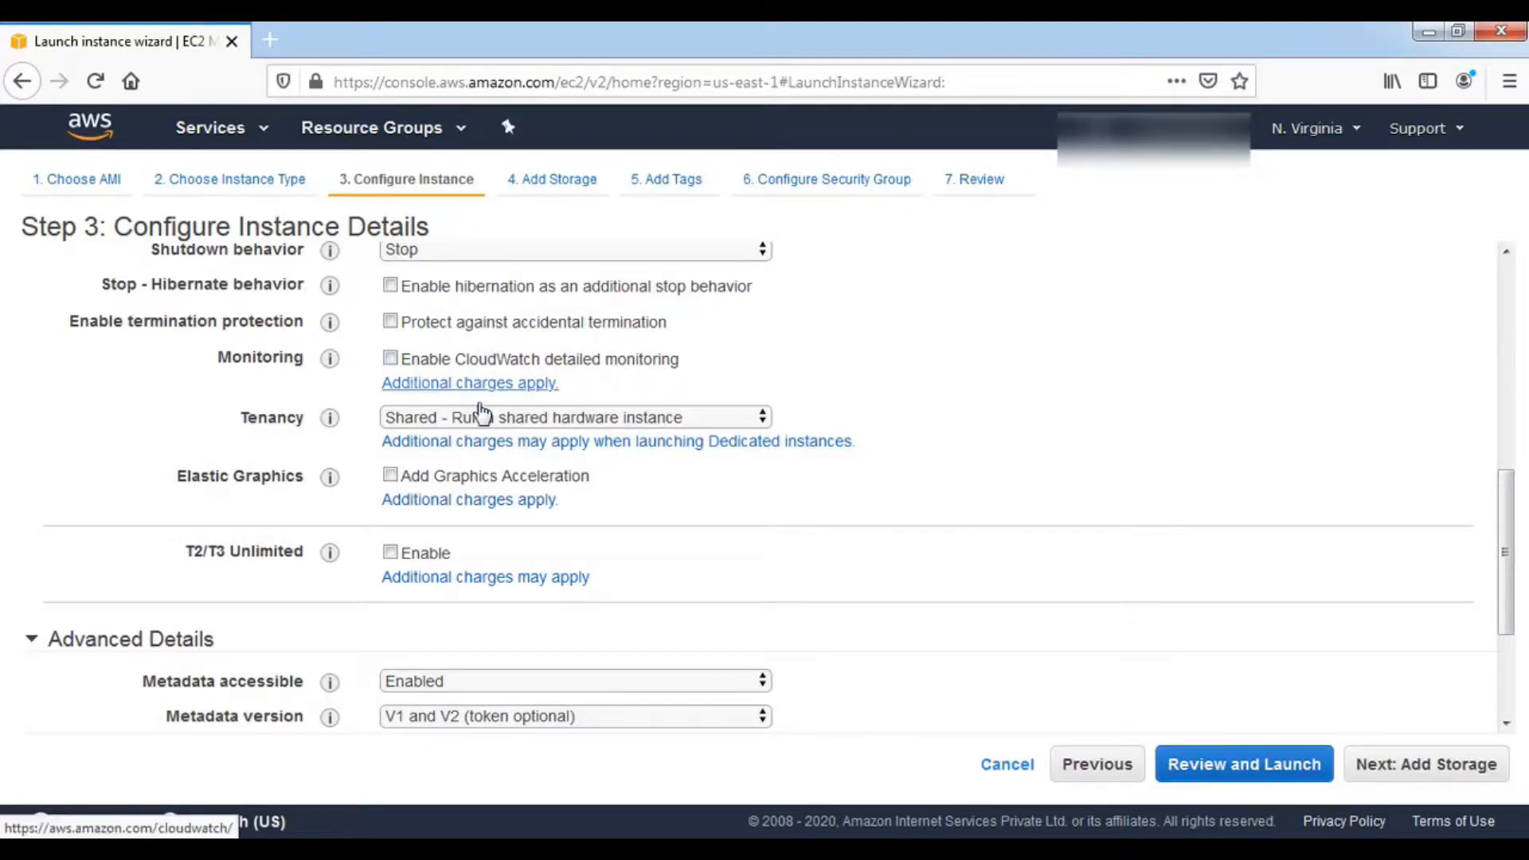
pyautogui.scroll(-3, 761, 455)
pyautogui.scroll(3, 761, 460)
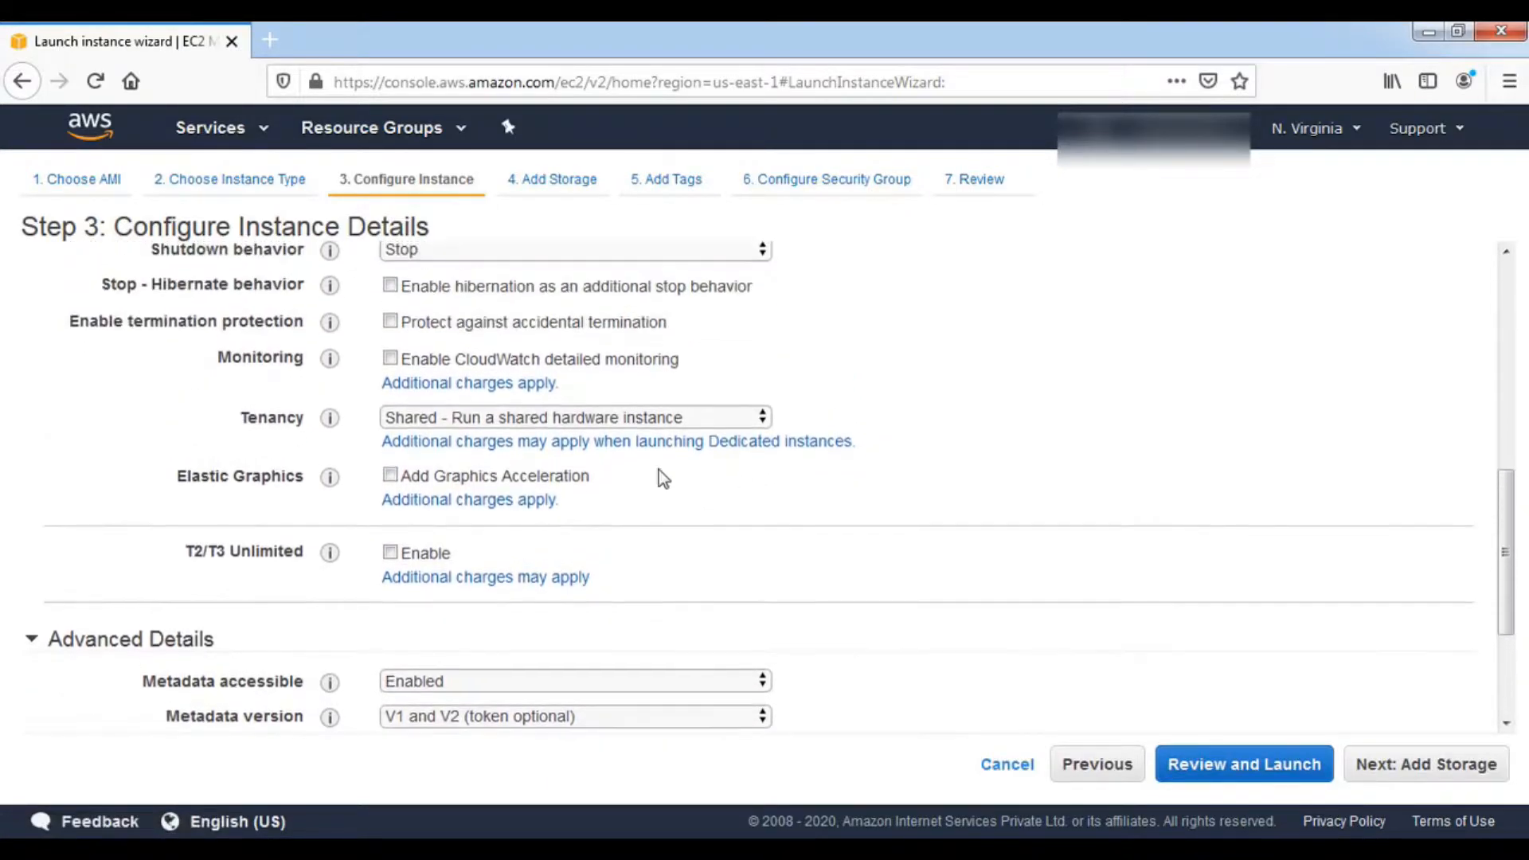
pyautogui.click(762, 427)
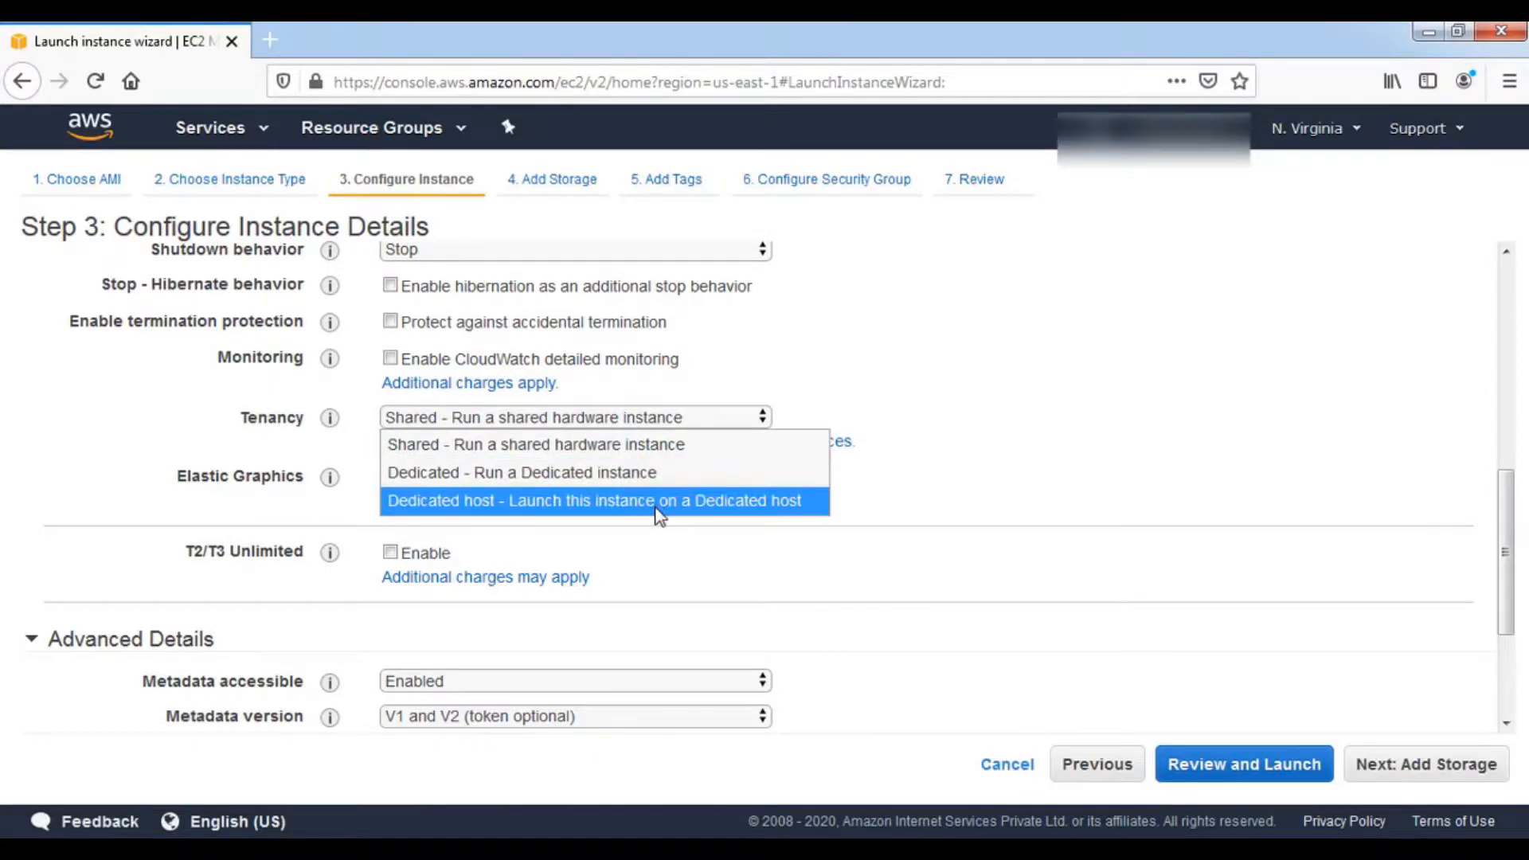
pyautogui.click(927, 344)
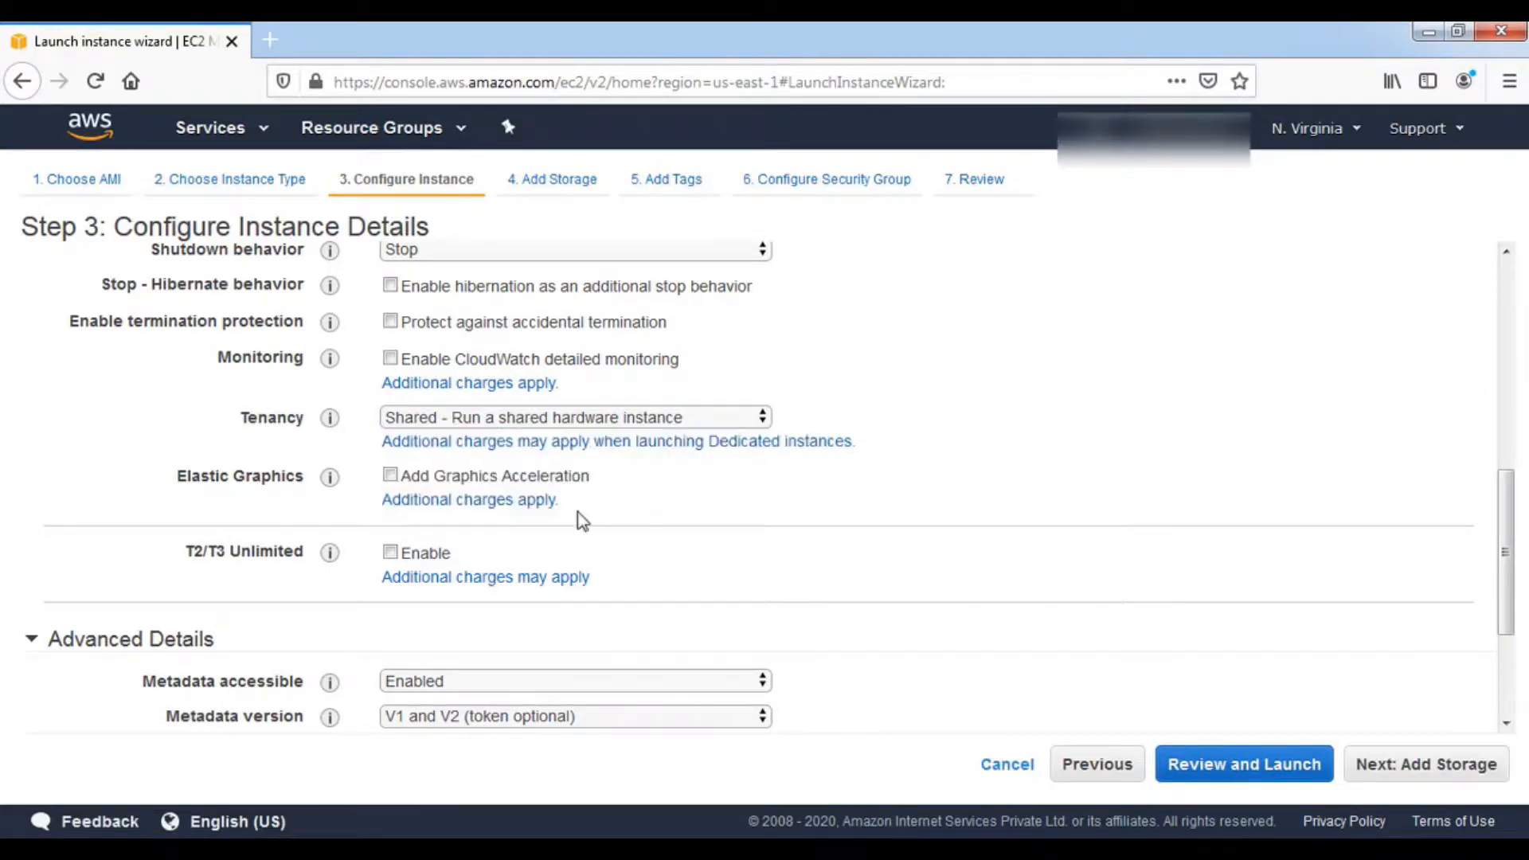
# Continue to the storage settings without user data, and keep the current color scheme with the Windows reminder turned off
pyautogui.scroll(-3, 526, 581)
pyautogui.scroll(-2, 525, 580)
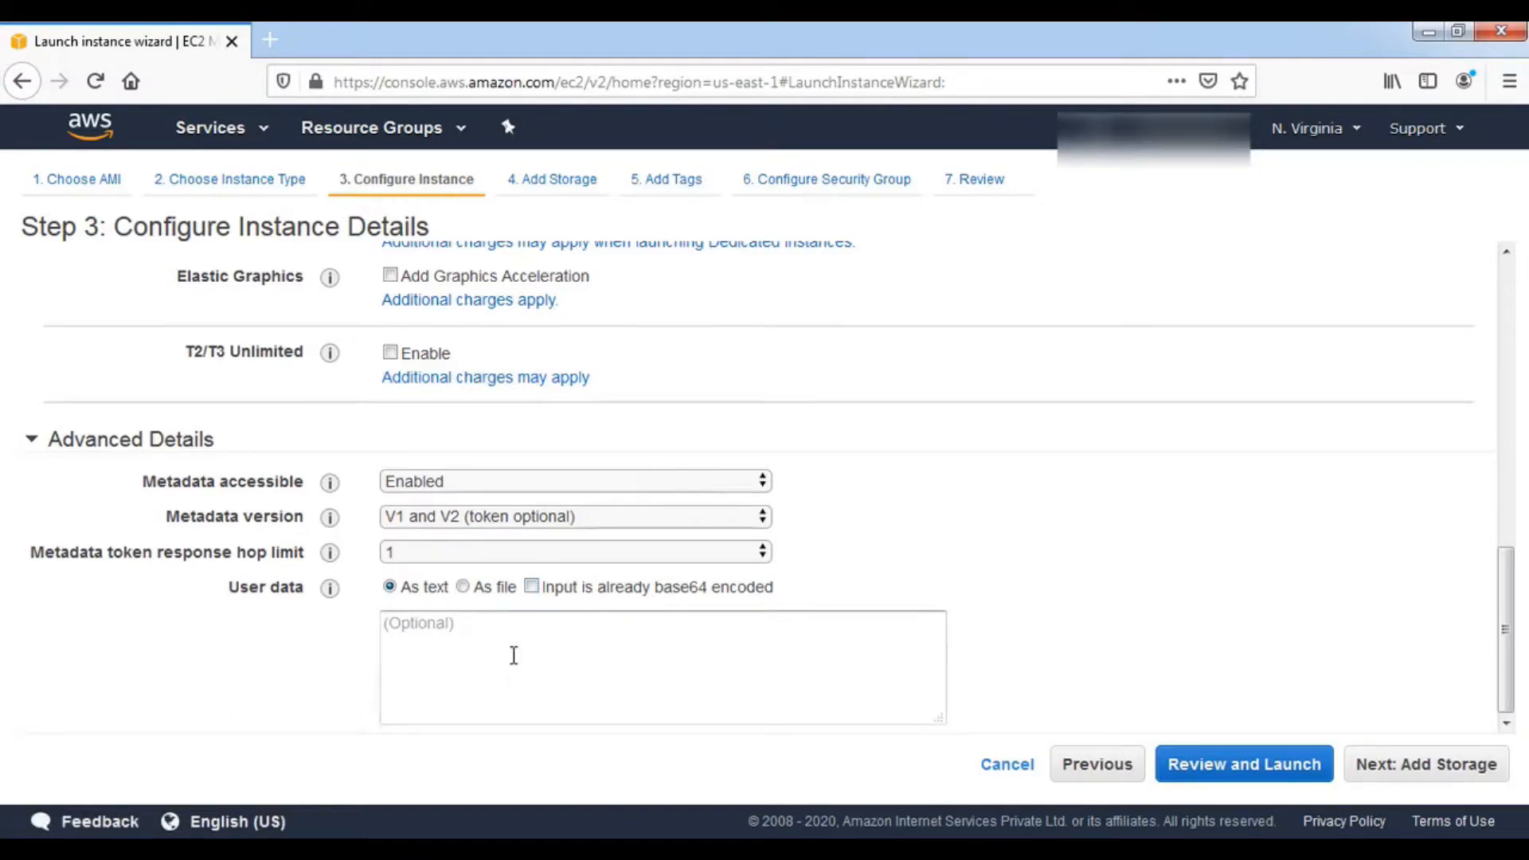
pyautogui.click(468, 682)
pyautogui.click(388, 619)
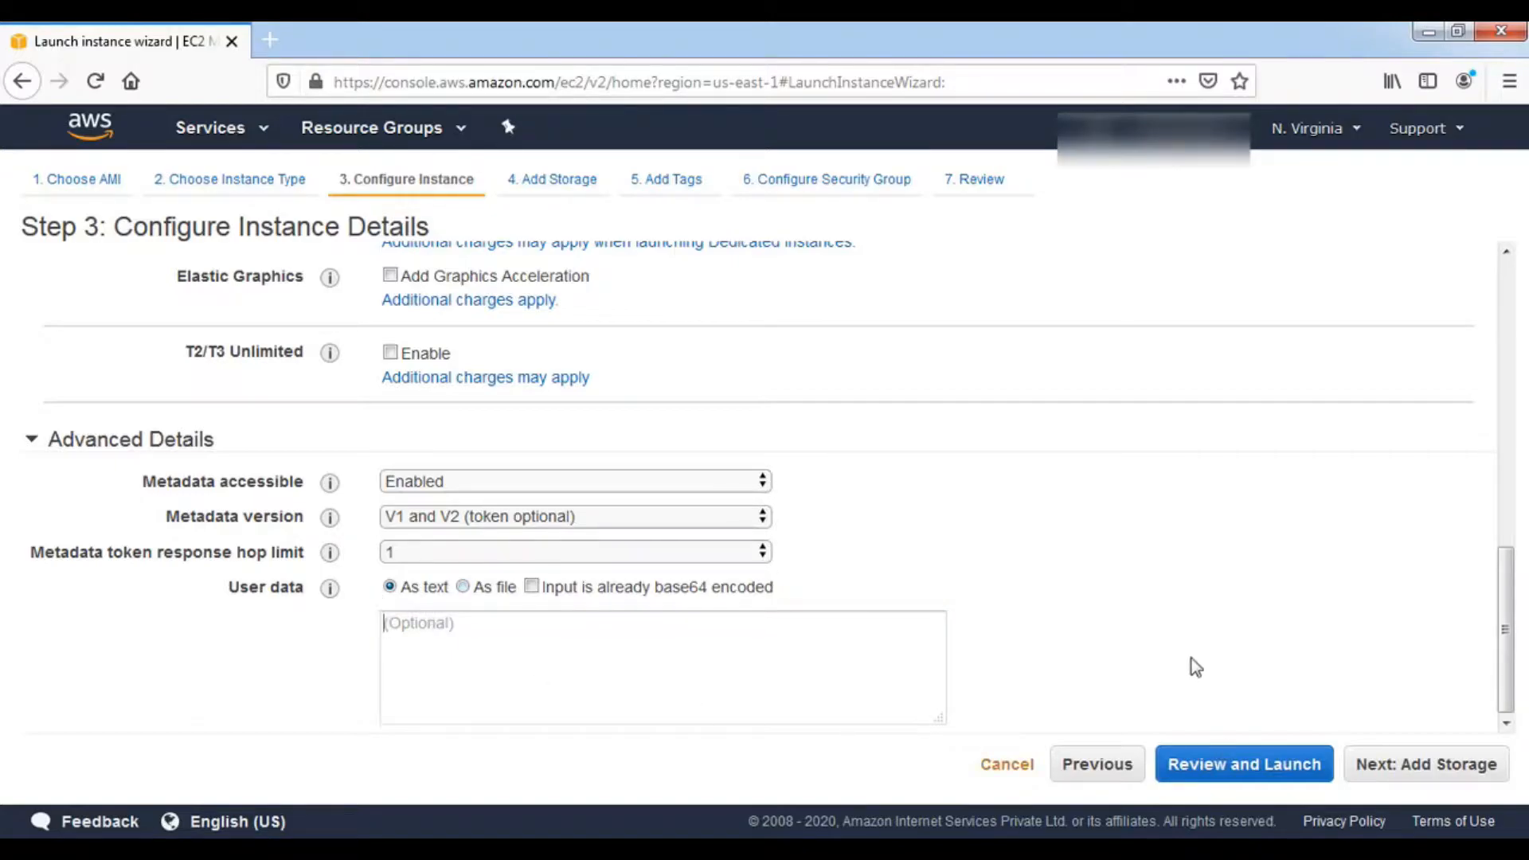
pyautogui.click(1419, 786)
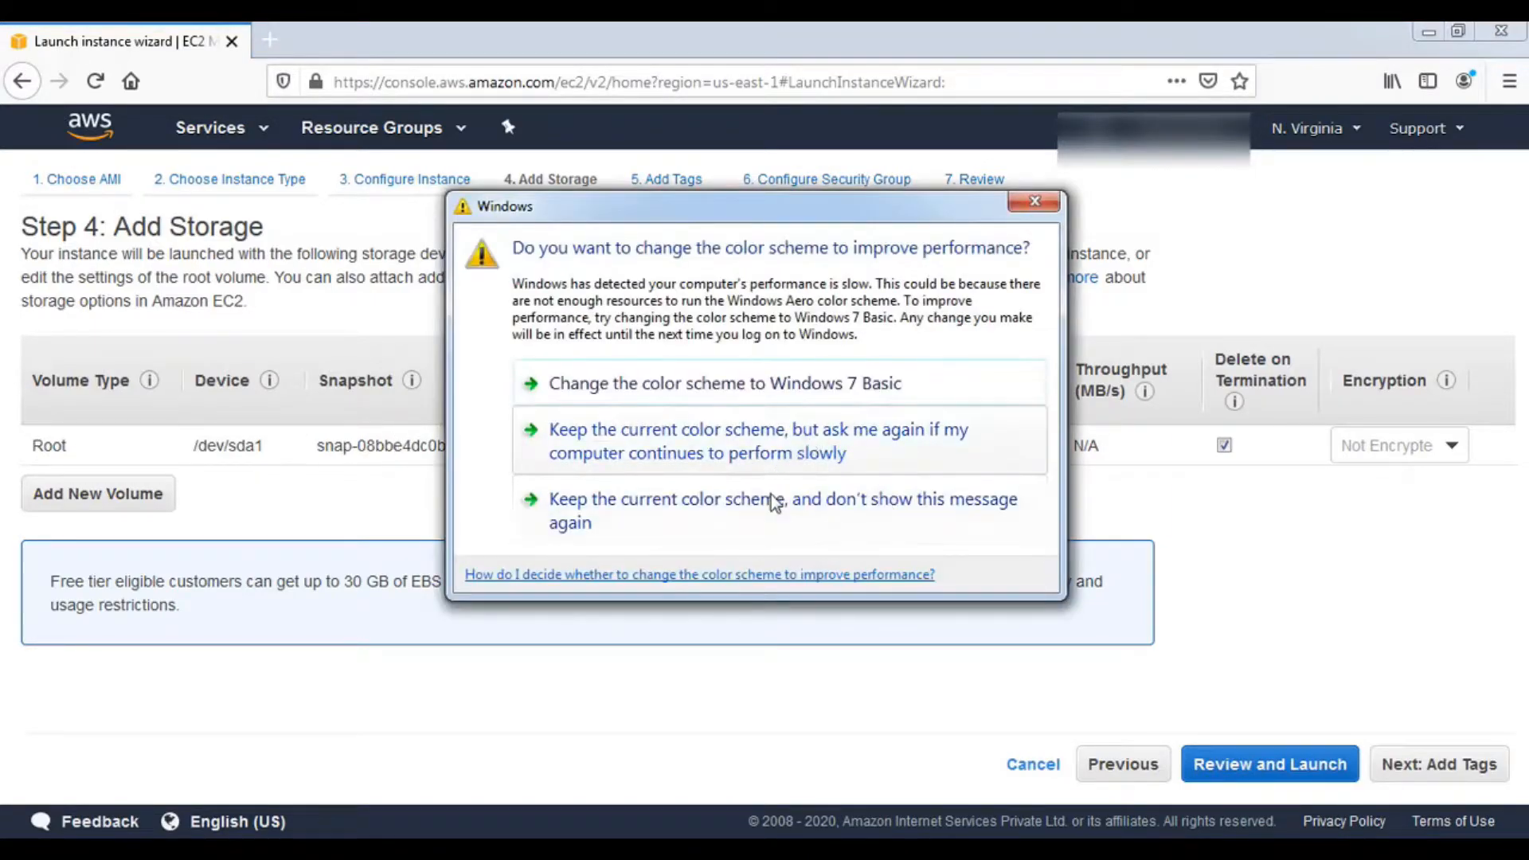
pyautogui.click(832, 517)
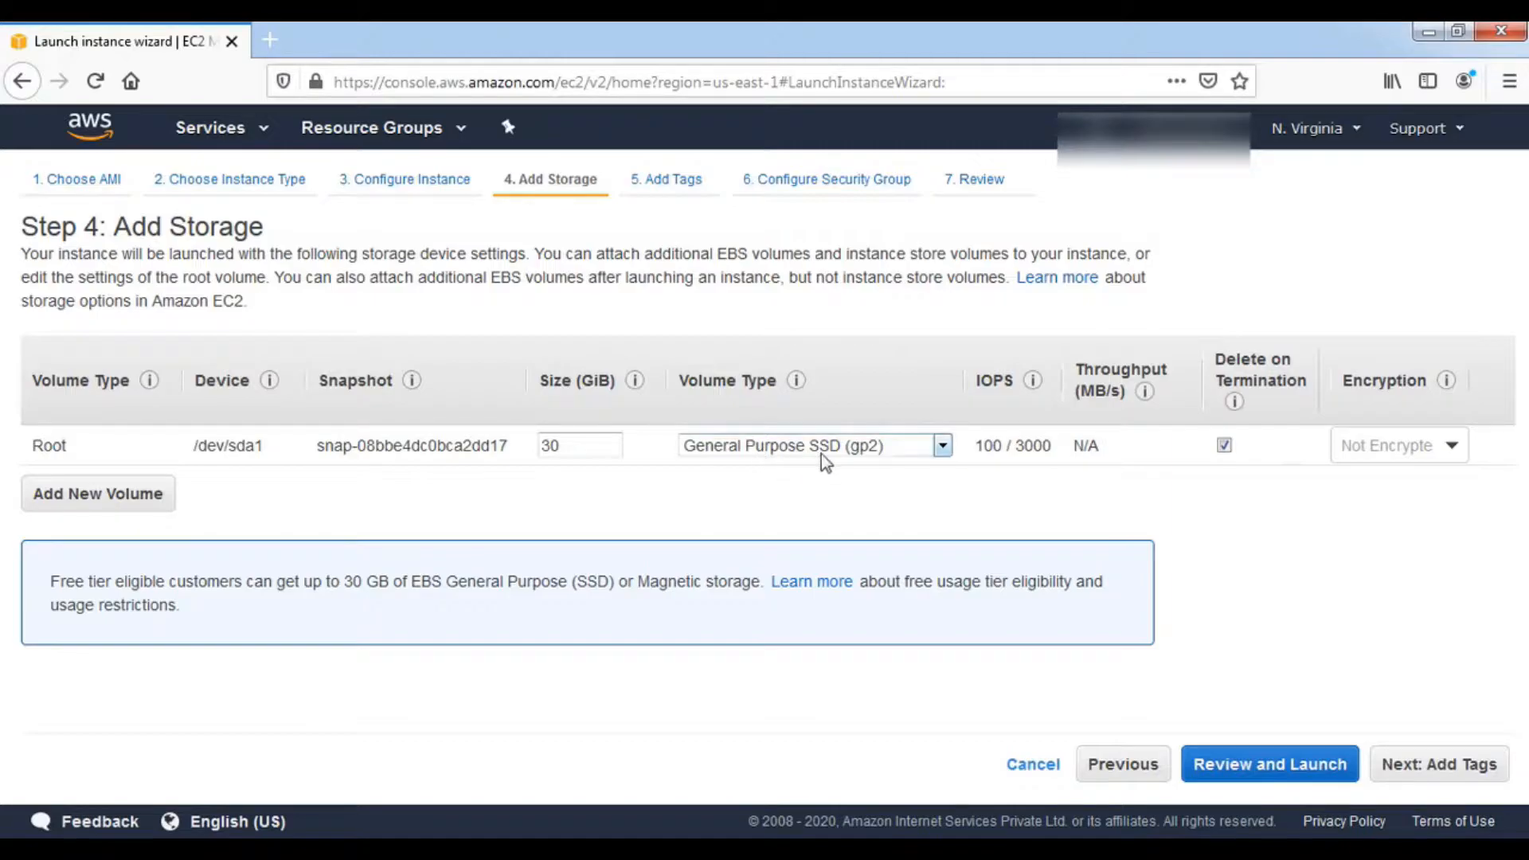
# Check the root volume's type options, keep General Purpose SSD (gp2), and continue to the tag settings
pyautogui.click(943, 447)
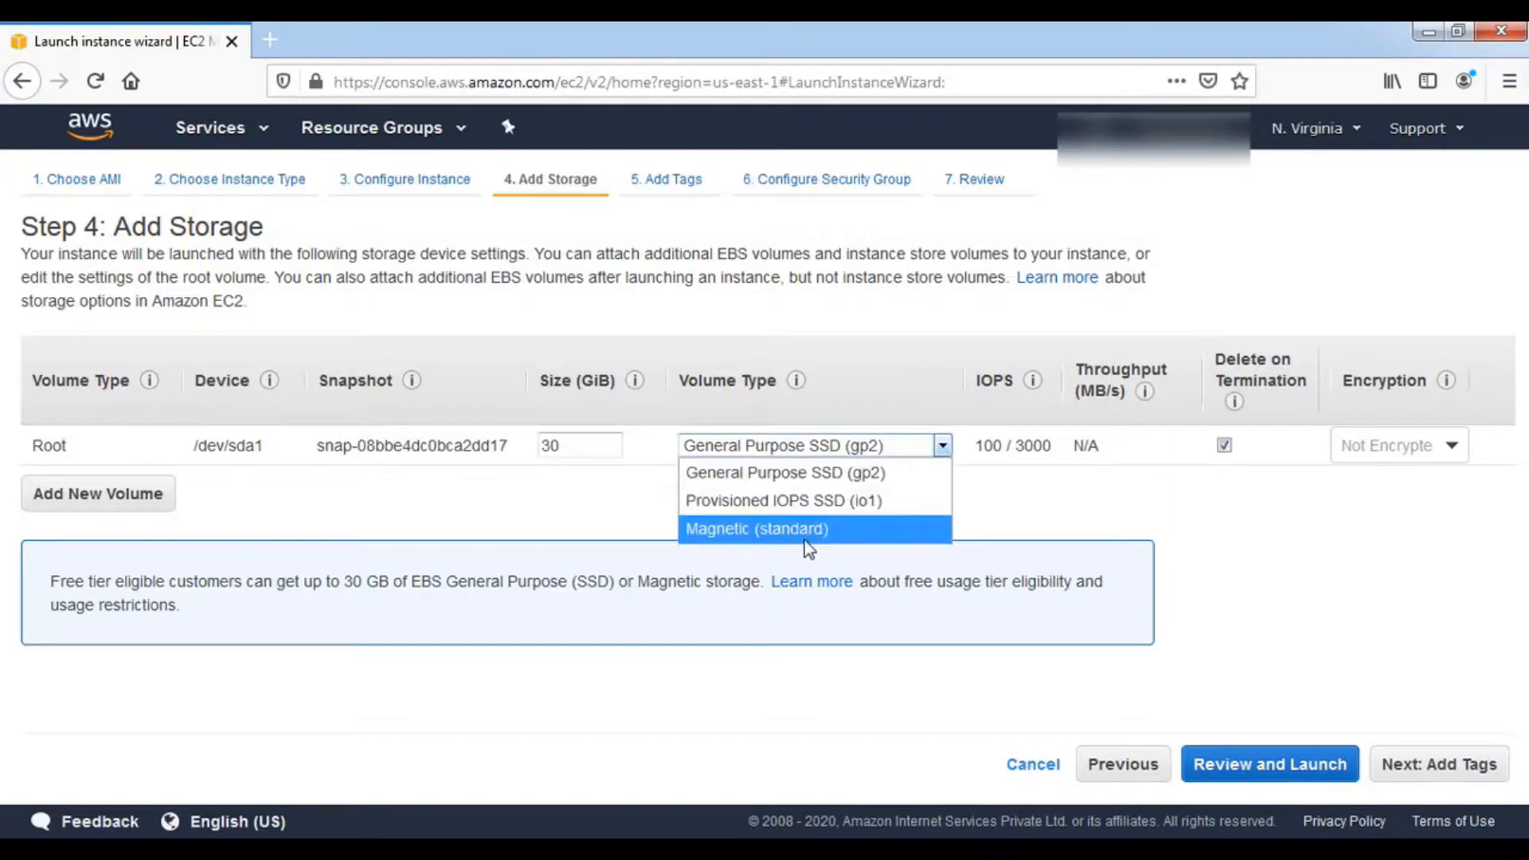
pyautogui.click(1126, 510)
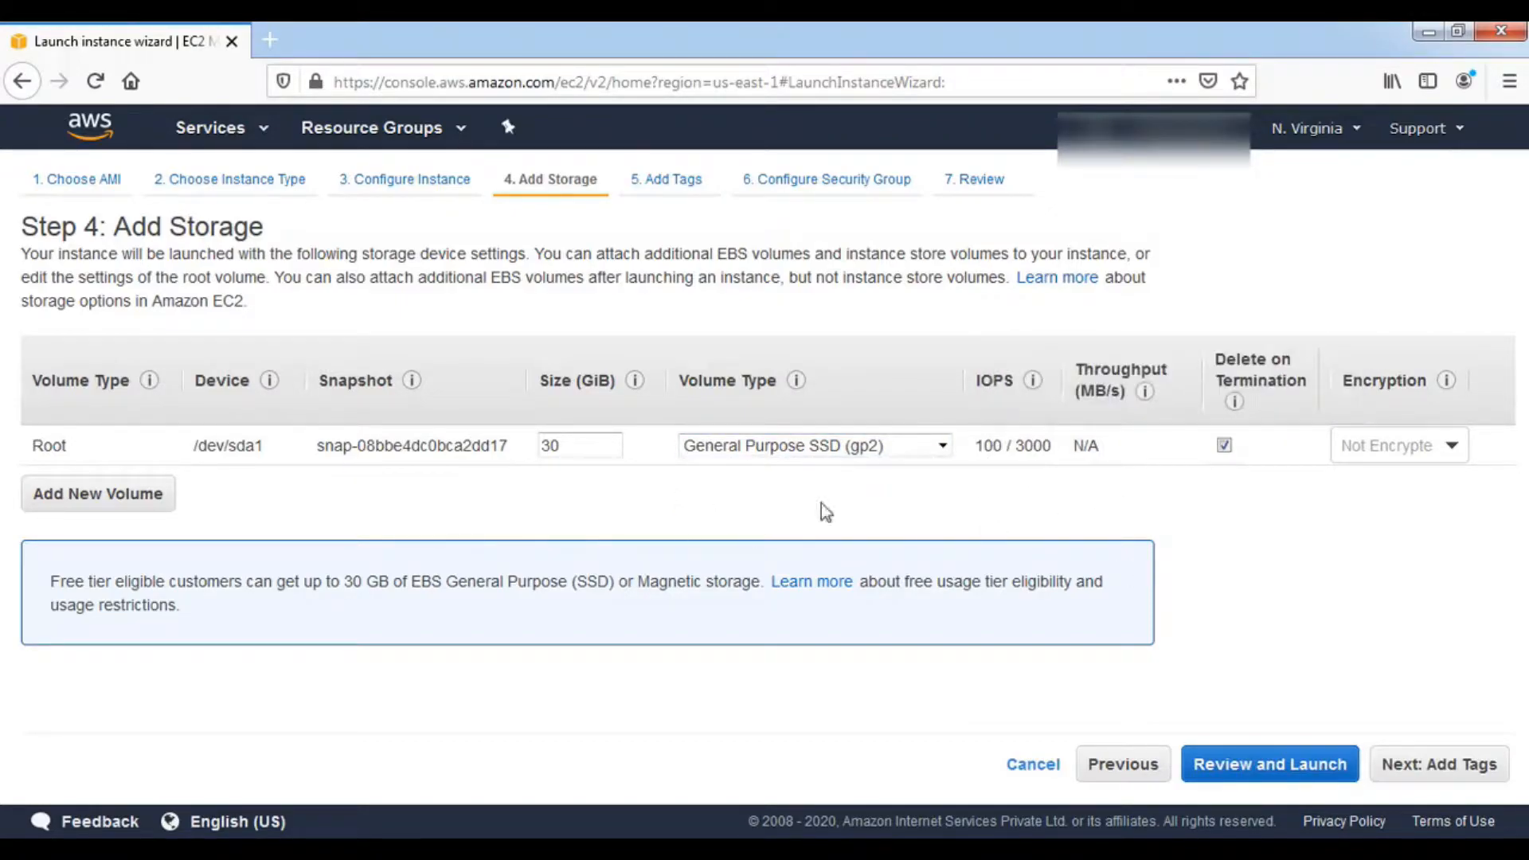
pyautogui.click(1425, 776)
# Add a tag with key OS and value Windows, and continue to the security group settings
pyautogui.click(64, 533)
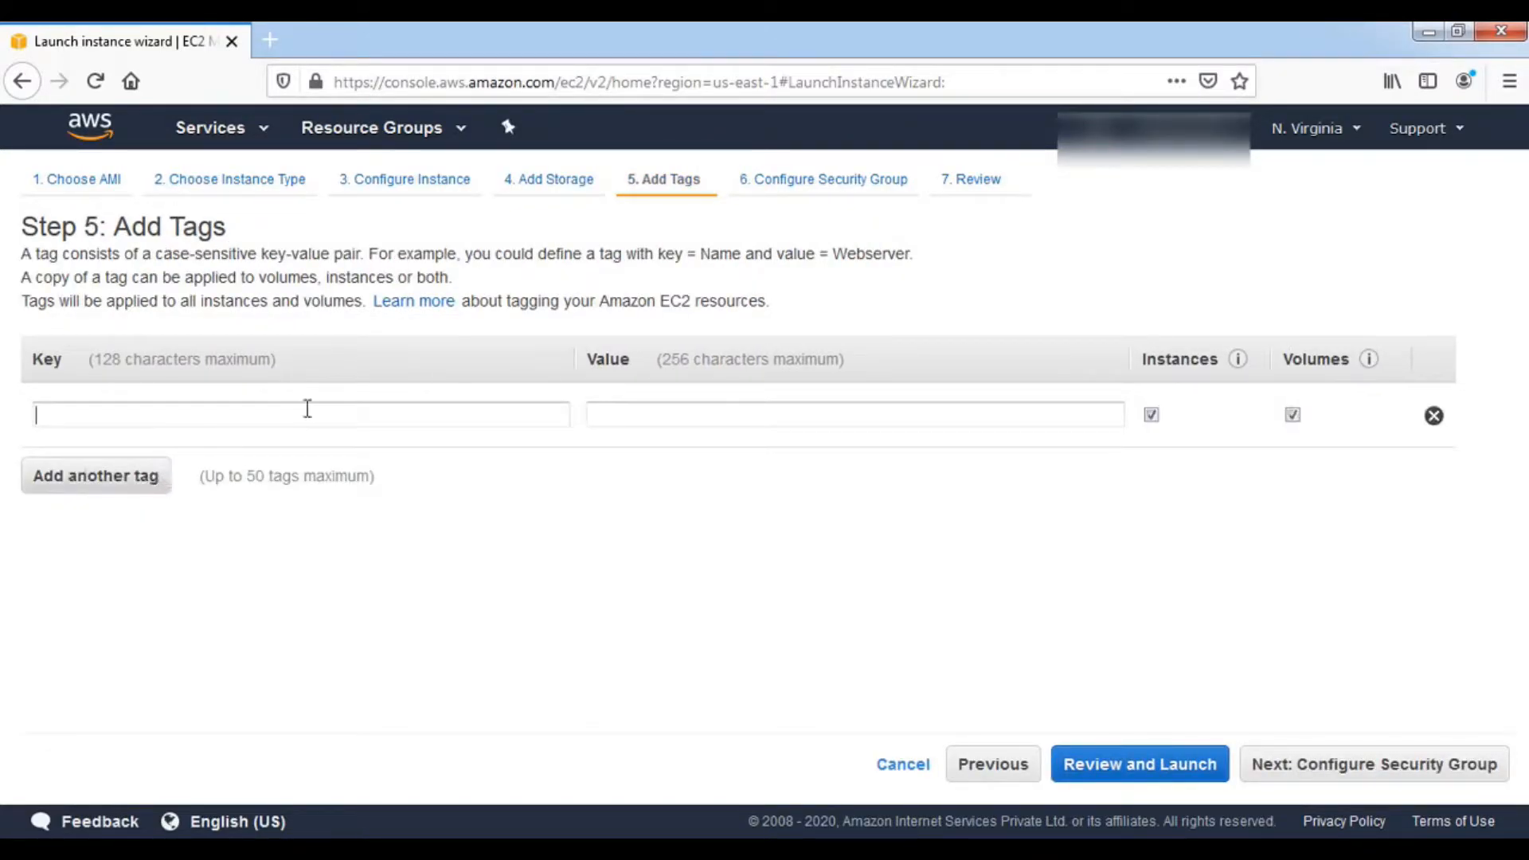
pyautogui.write('OS')
pyautogui.press('Tab')
pyautogui.write('Windows')
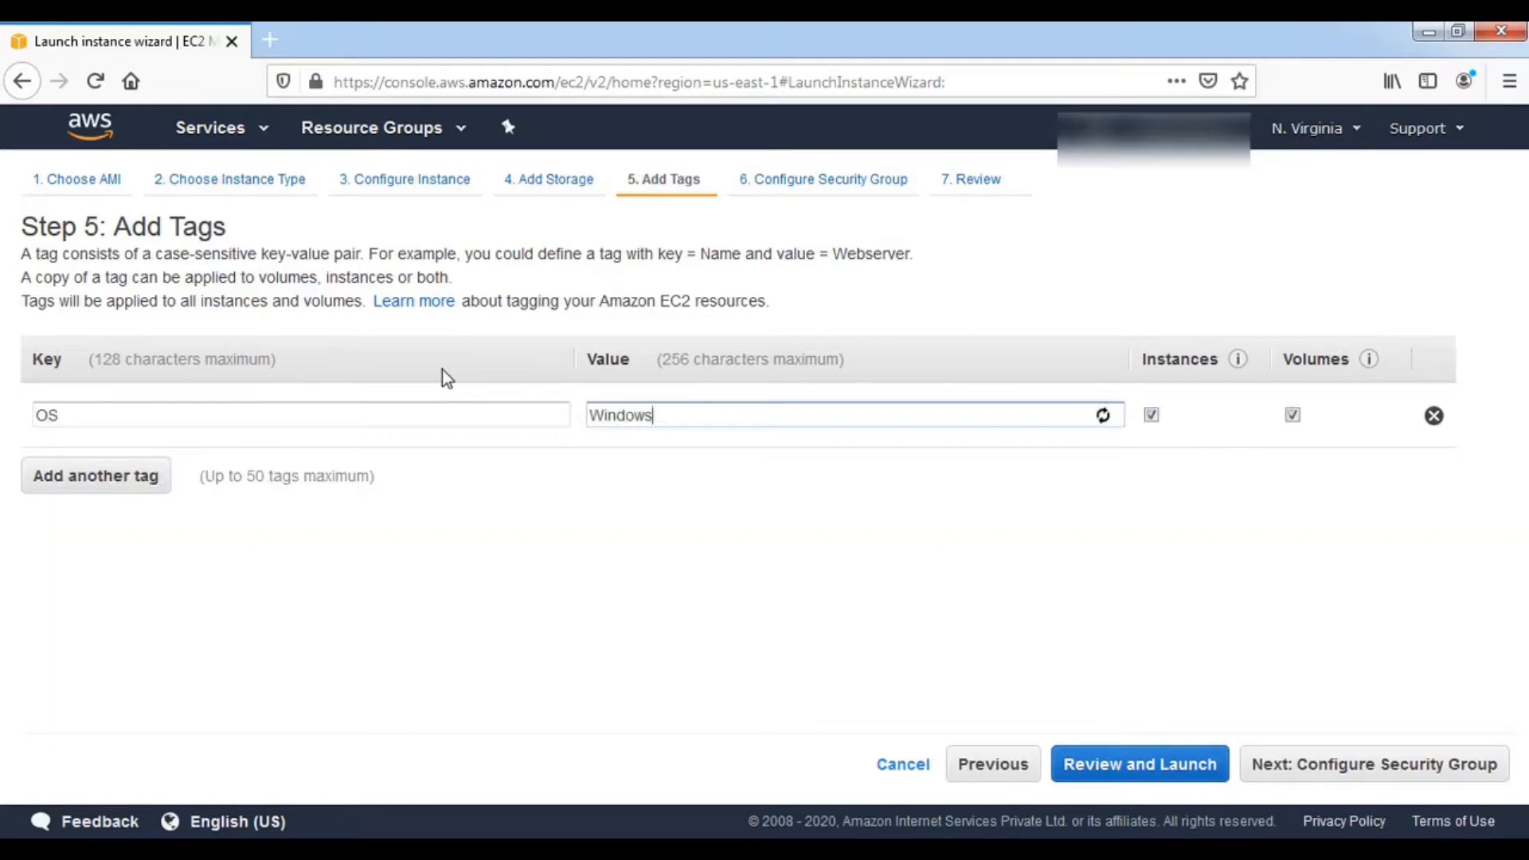
pyautogui.click(1365, 776)
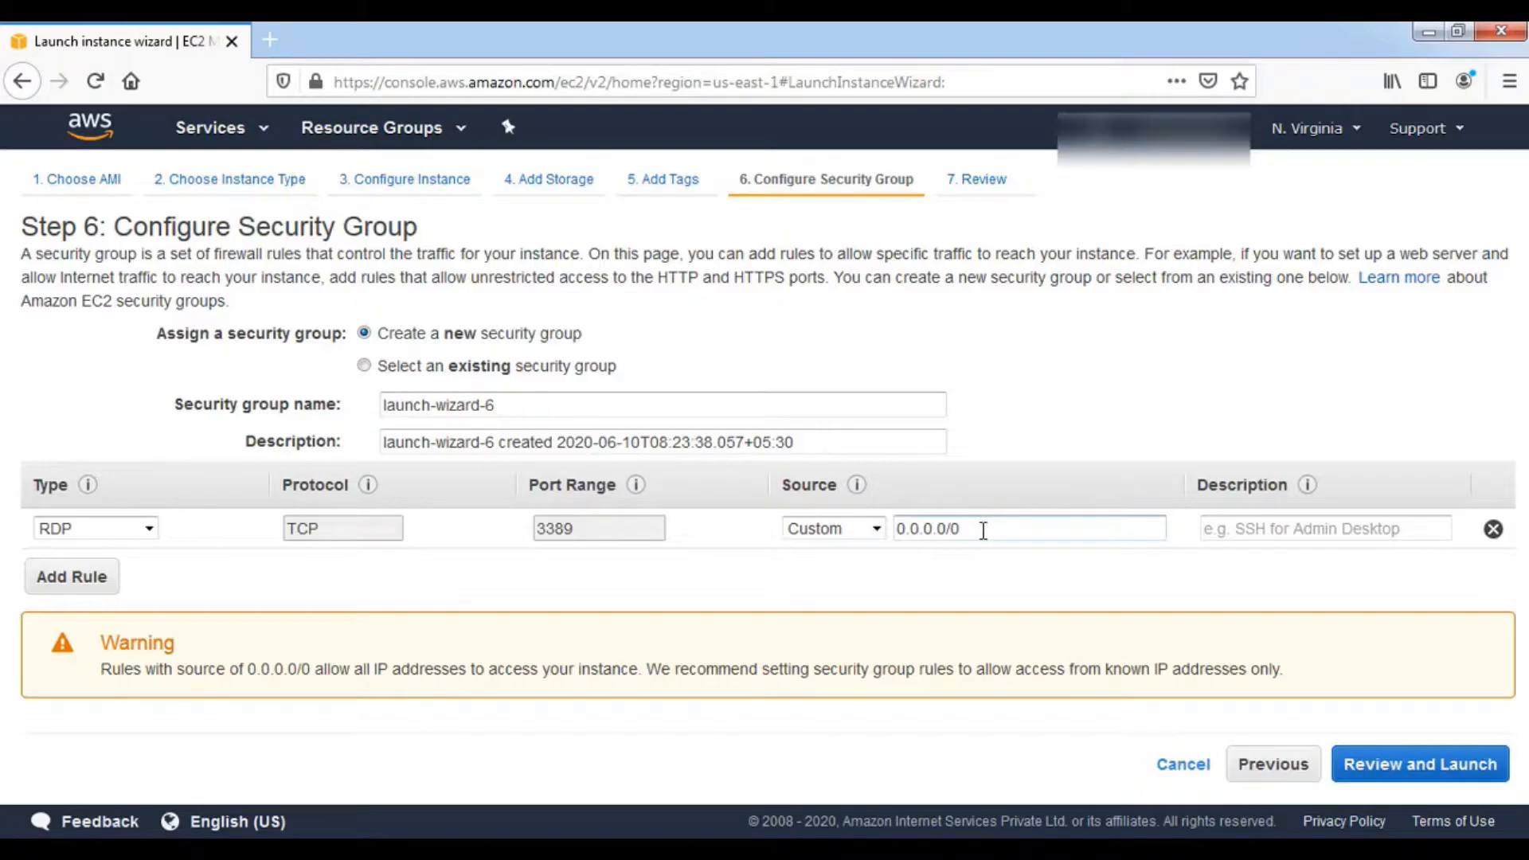
# Restrict the RDP rule's source to My IP and continue to the launch review
pyautogui.click(879, 528)
pyautogui.click(840, 608)
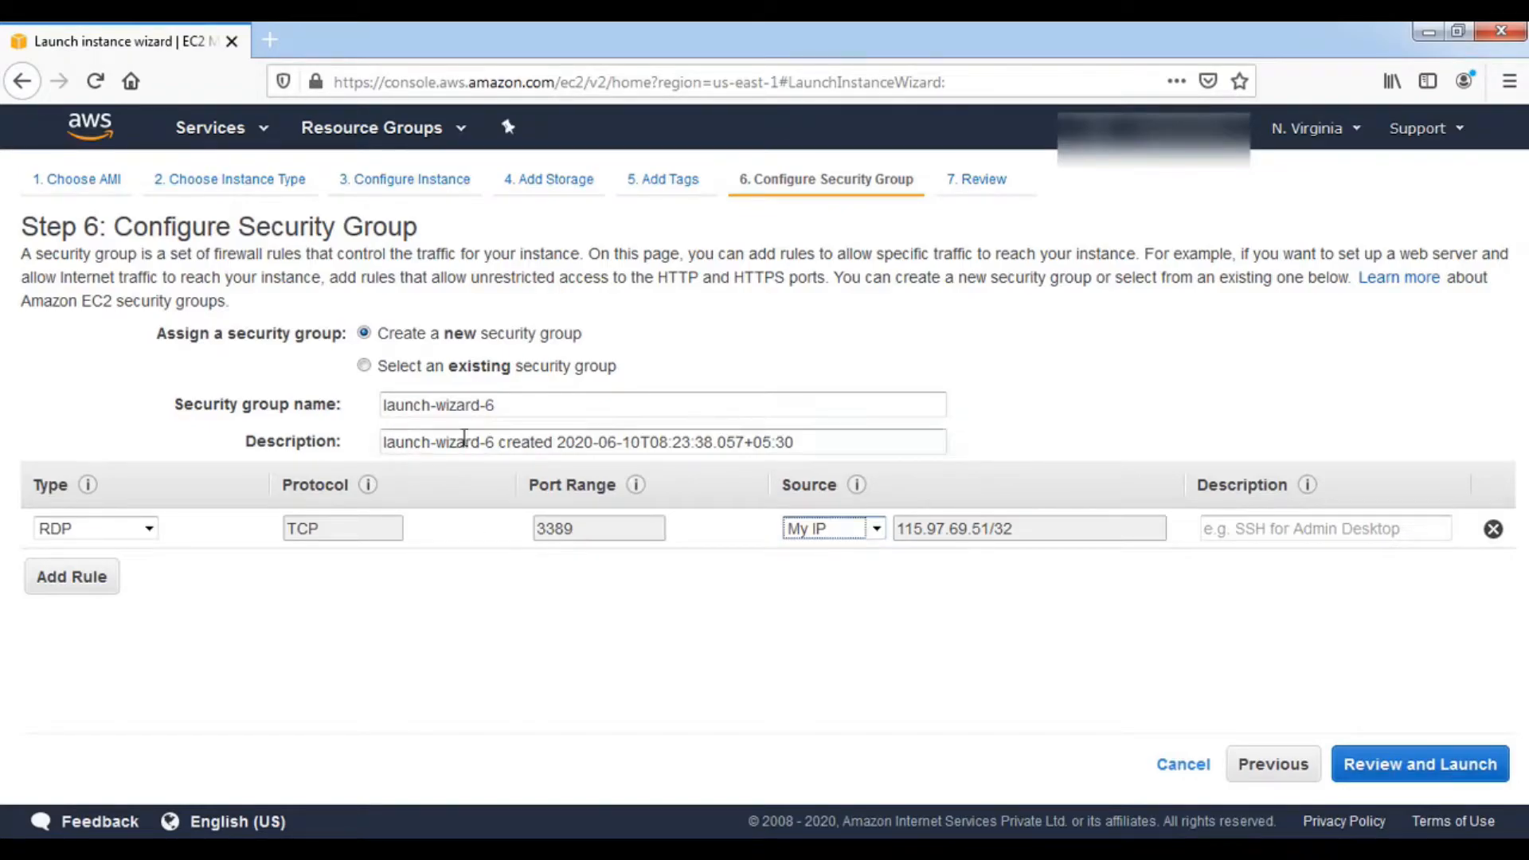
pyautogui.click(1397, 762)
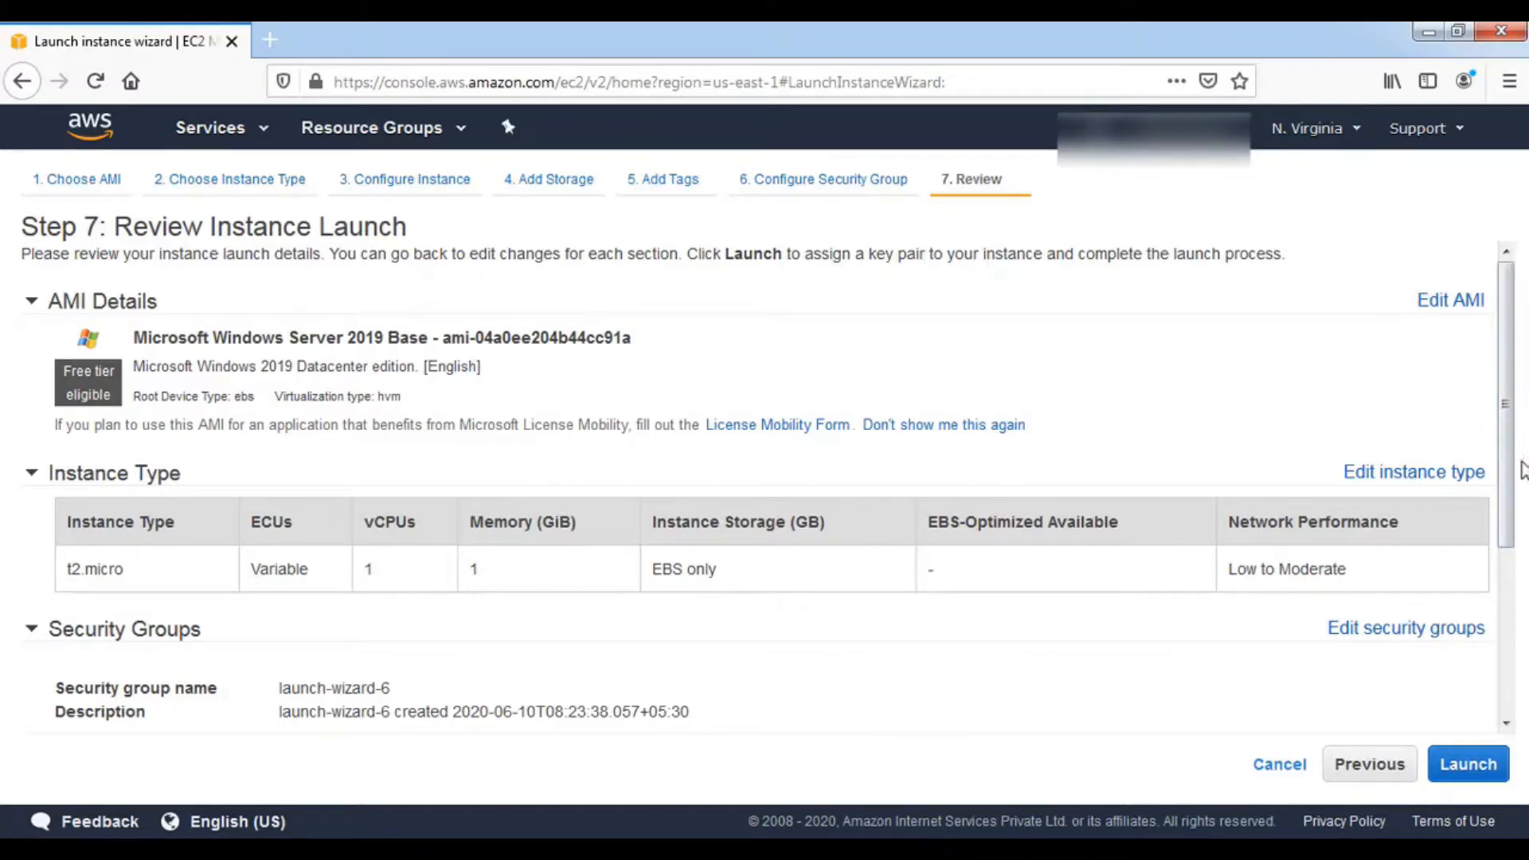
# Review the launch summary, including the security group, instance details, storage and tags
pyautogui.scroll(-1, 1517, 517)
pyautogui.scroll(-2, 1517, 535)
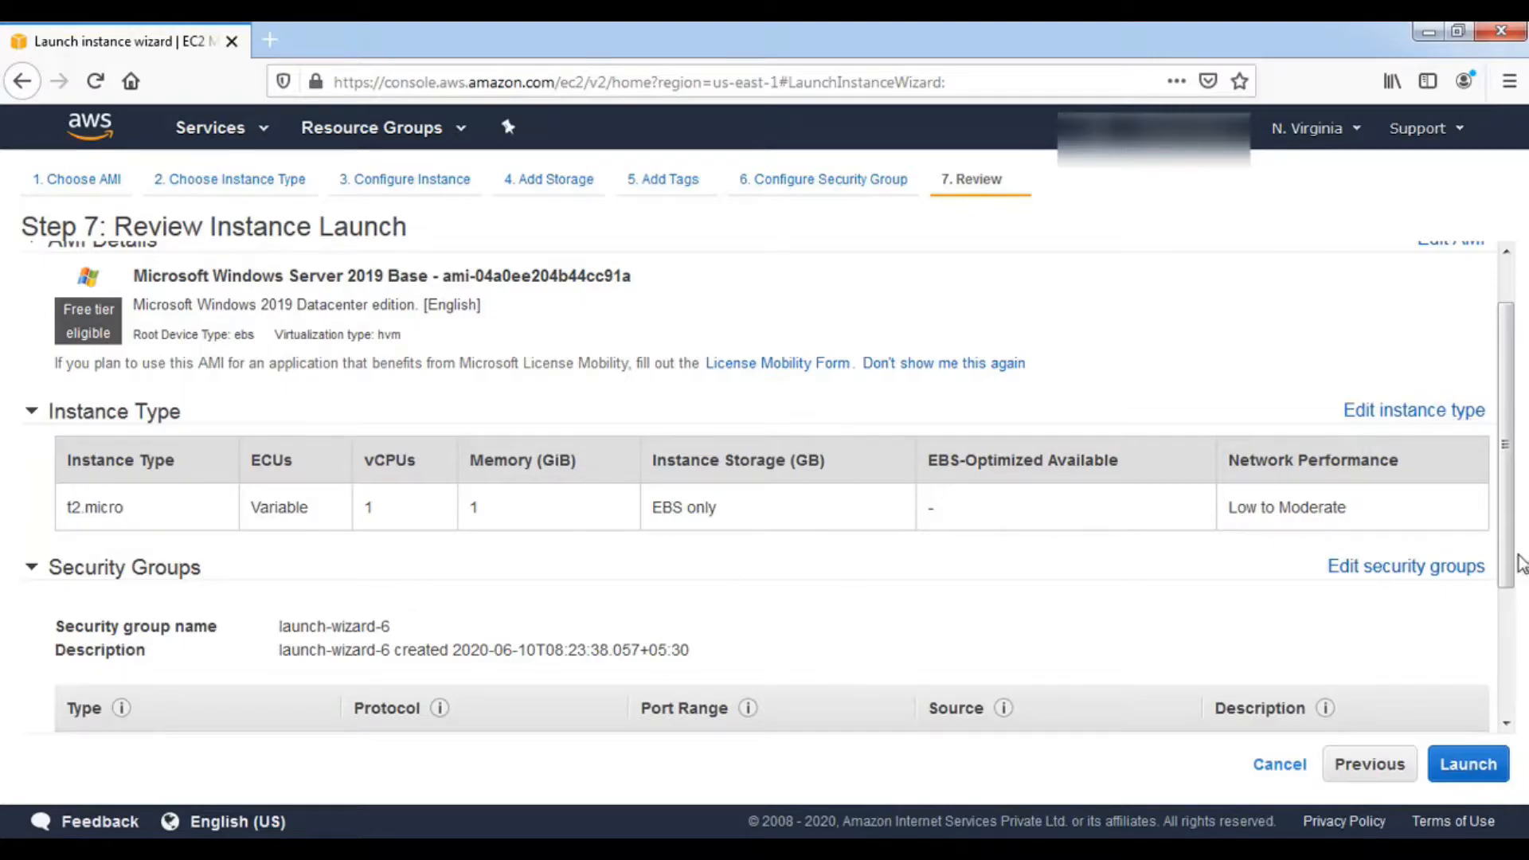
pyautogui.moveTo(1515, 542); pyautogui.dragTo(1515, 668)
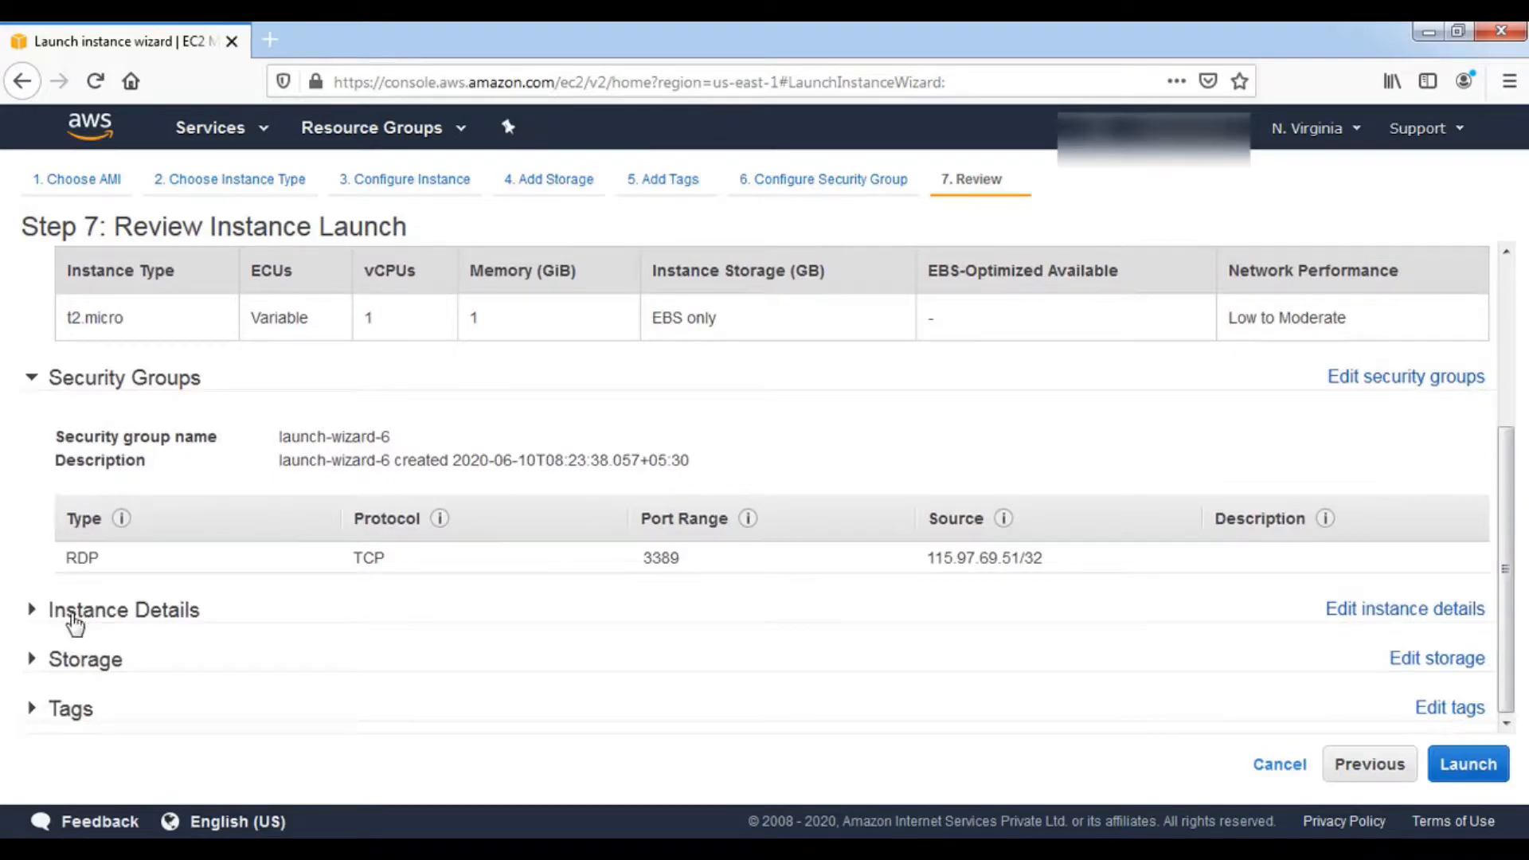
pyautogui.click(34, 611)
pyautogui.scroll(-5, 159, 605)
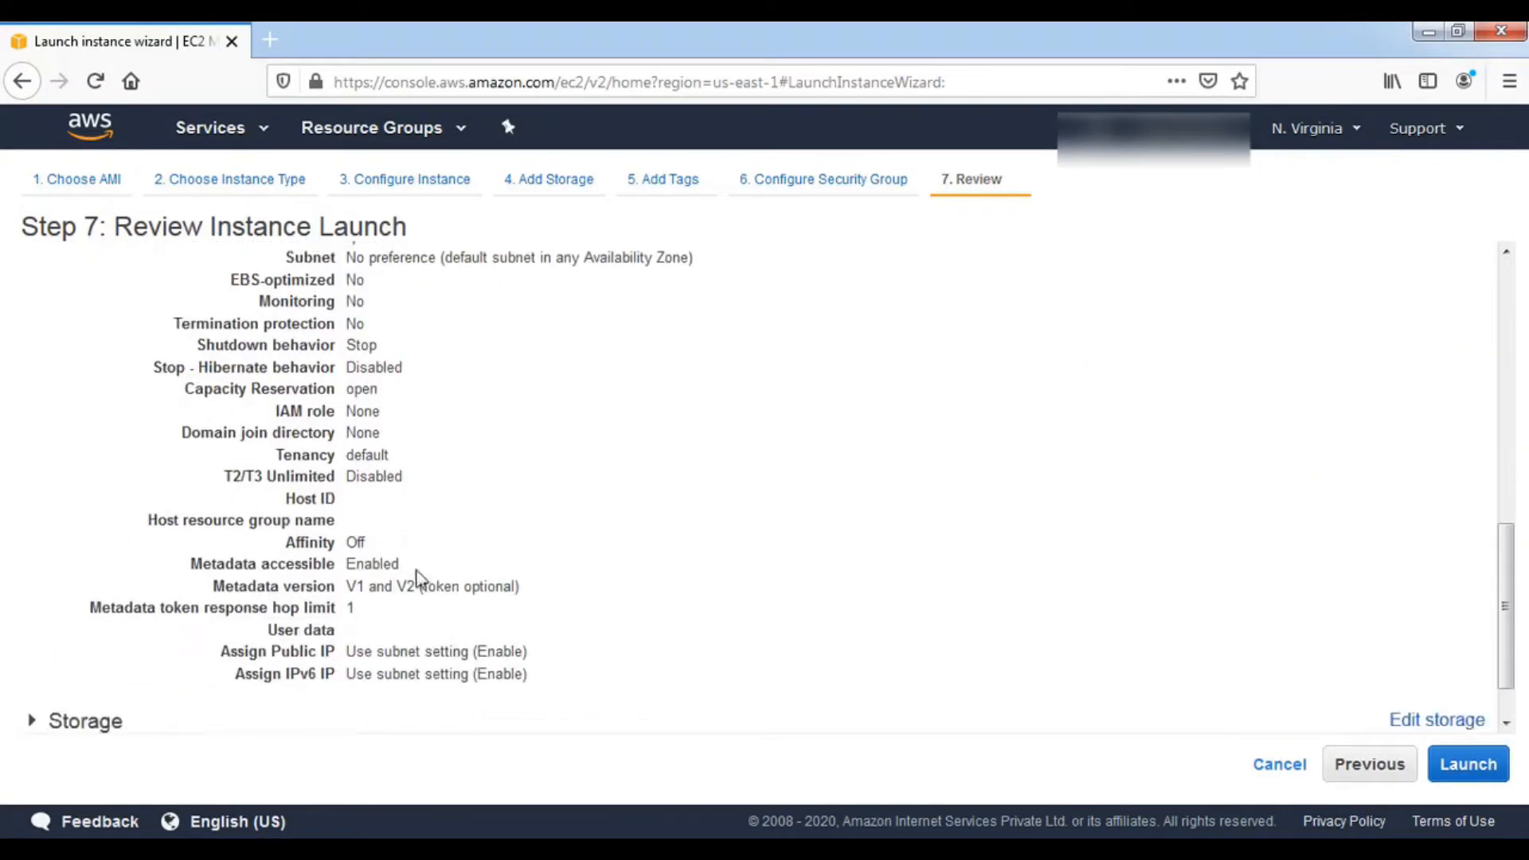
pyautogui.click(33, 660)
pyautogui.scroll(-1, 119, 557)
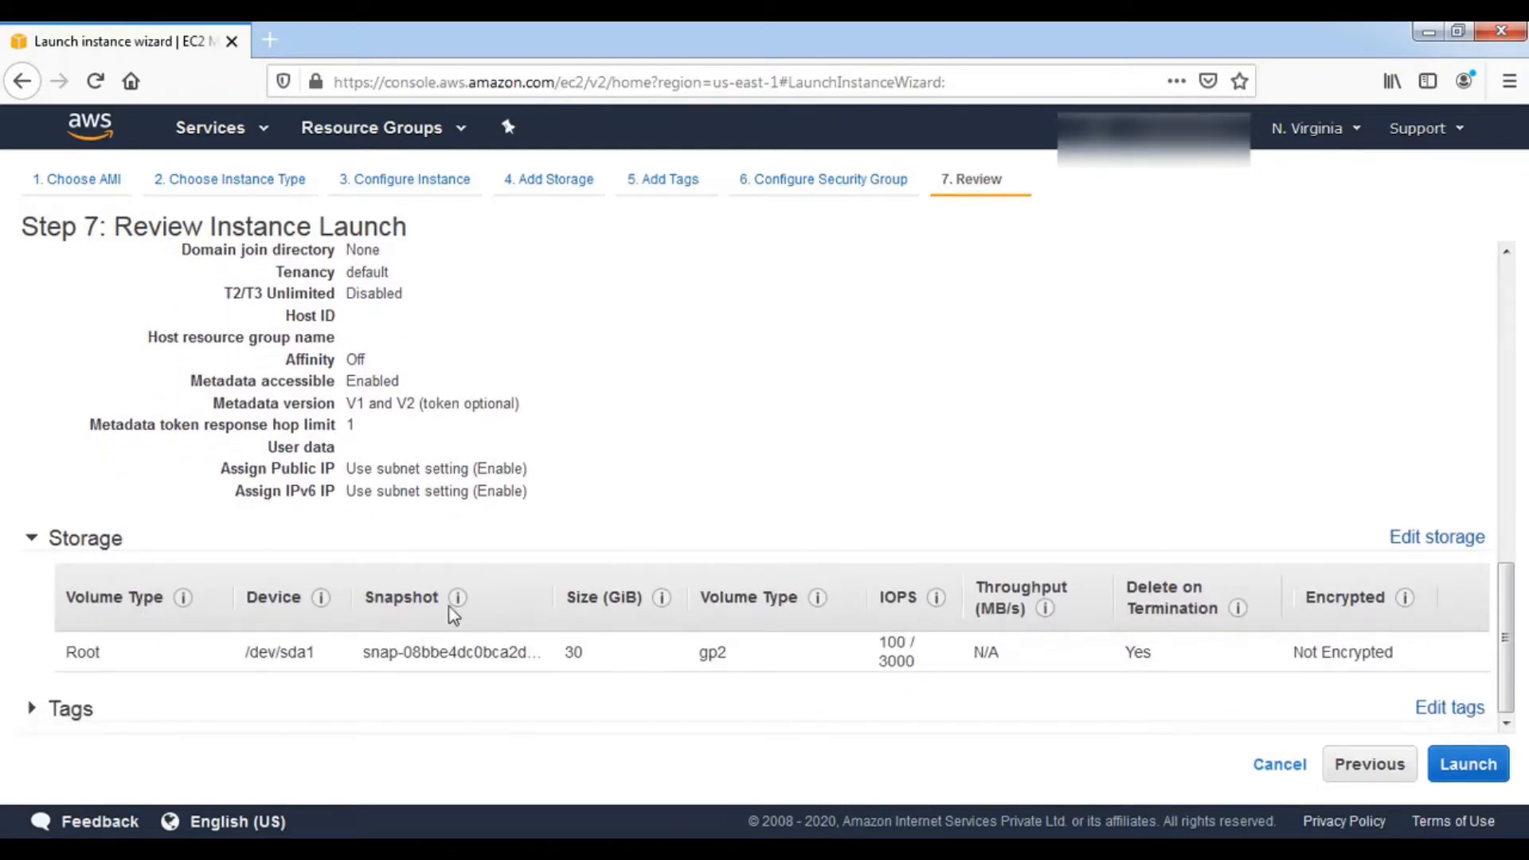
pyautogui.click(32, 708)
pyautogui.scroll(-1, 199, 621)
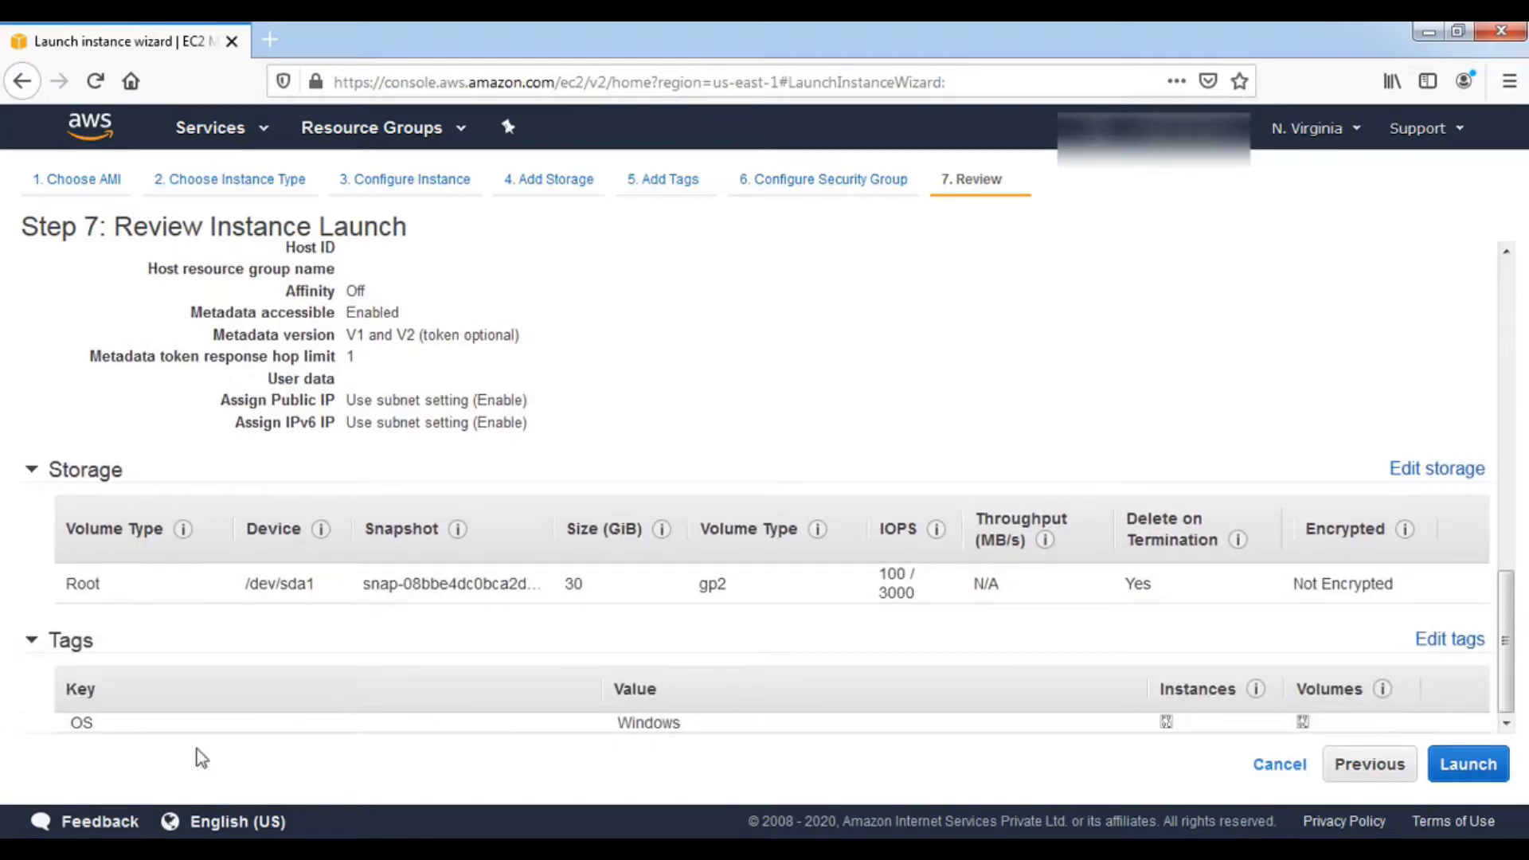
# Start the launch and choose to create a new key pair named forwindowsdemo
pyautogui.click(1488, 766)
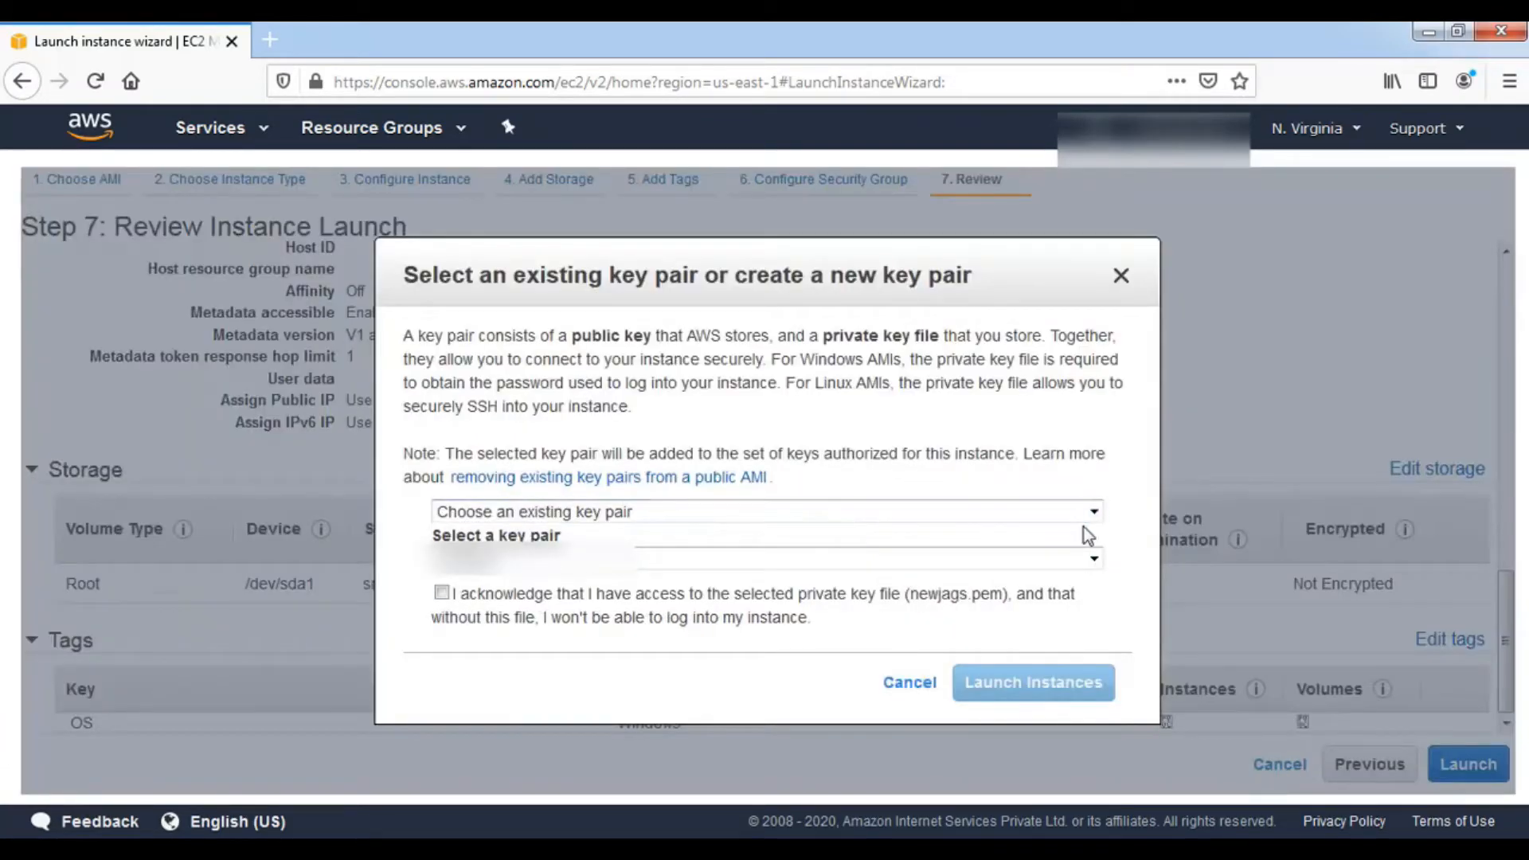
pyautogui.click(1091, 522)
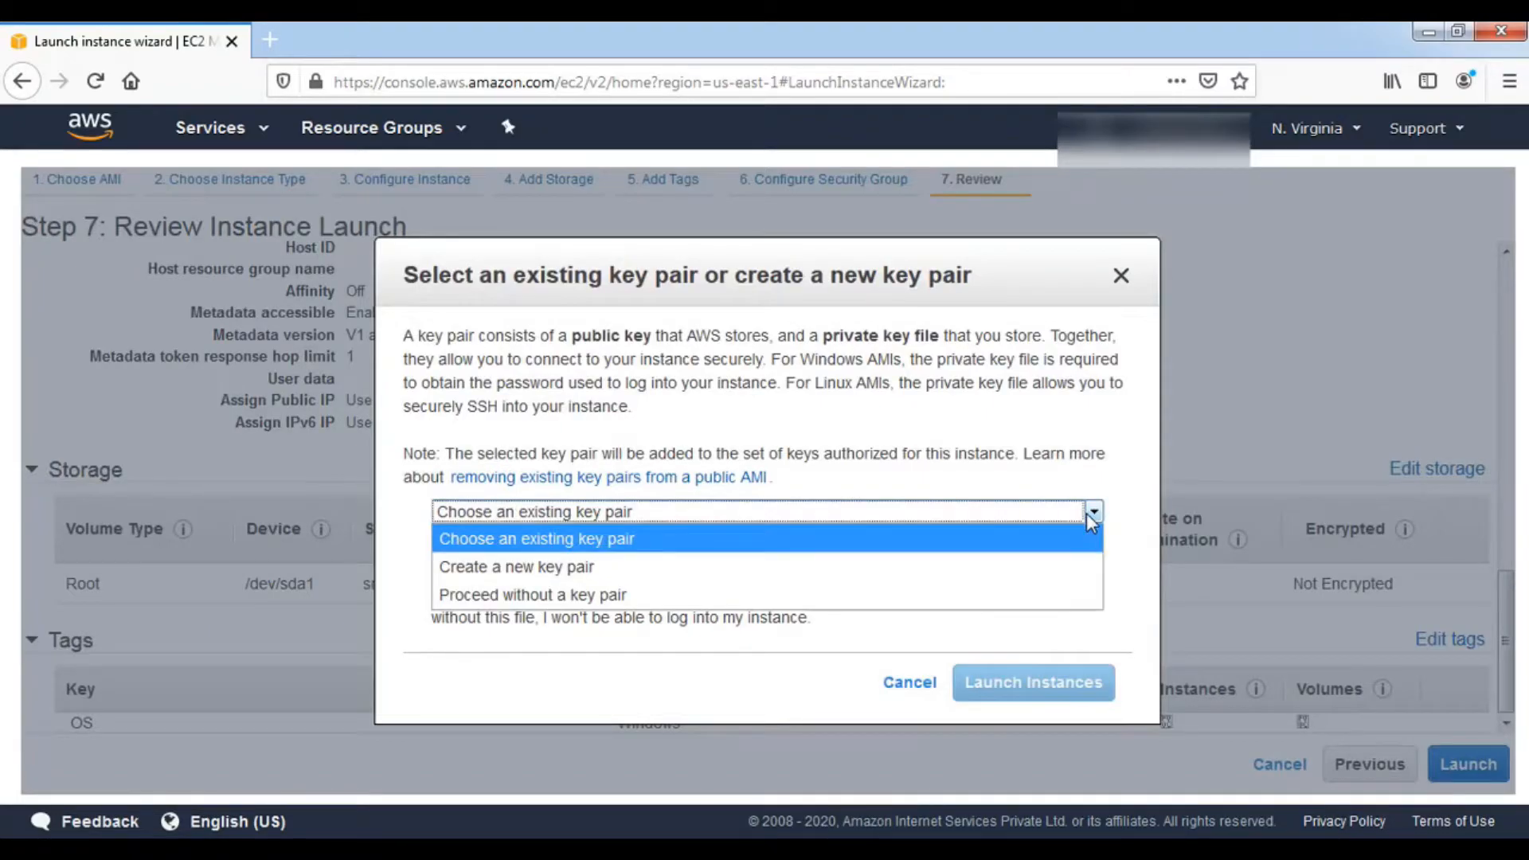
pyautogui.click(658, 569)
pyautogui.write('forwin')
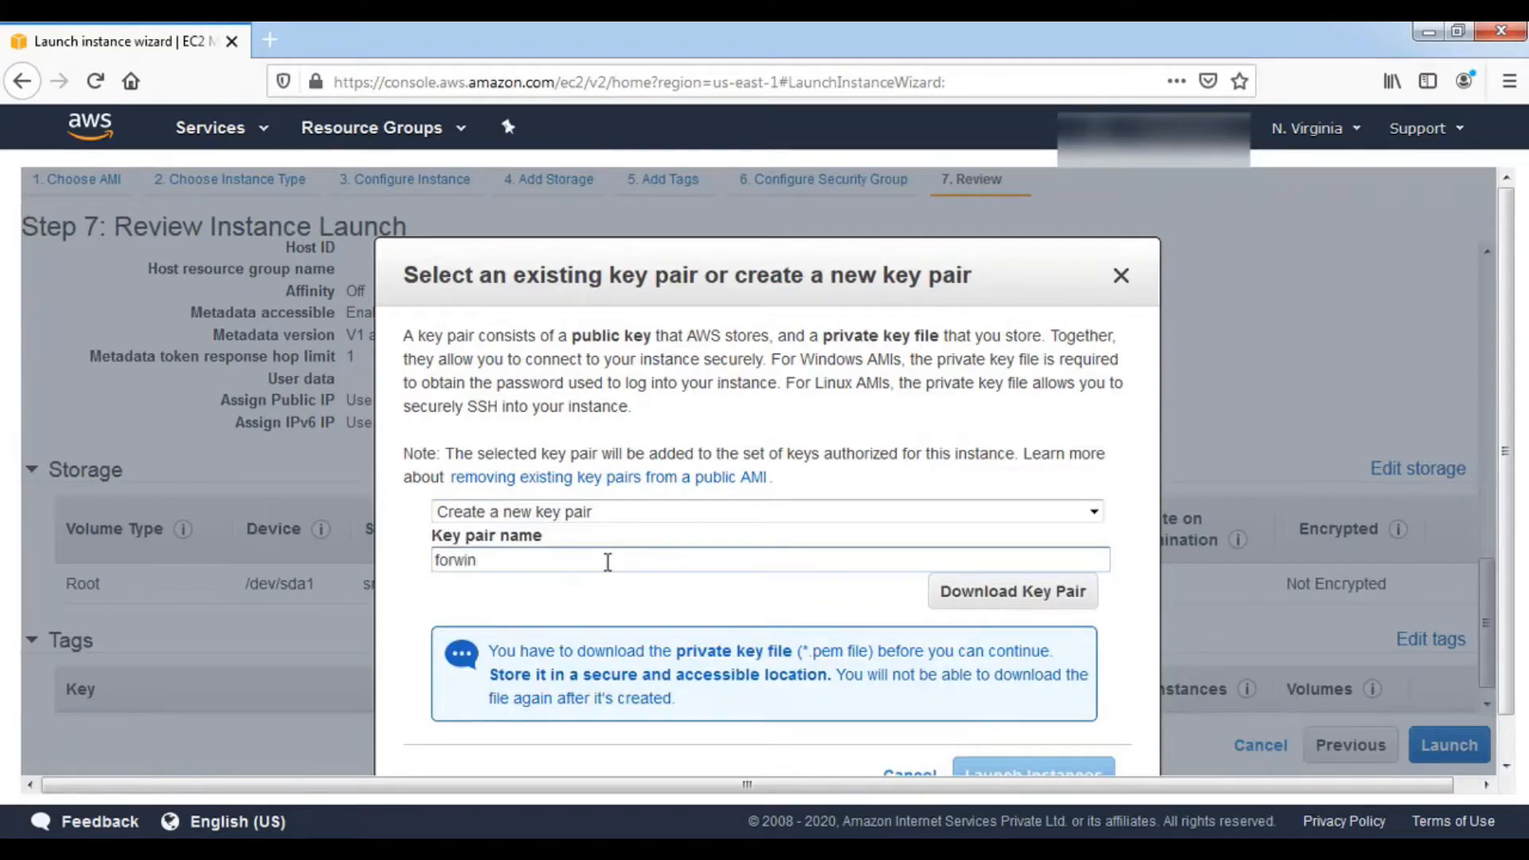
pyautogui.write('dowsdemo')
# Download the forwindowsdemo.pem private key as a saved file and launch the instance
pyautogui.click(1020, 593)
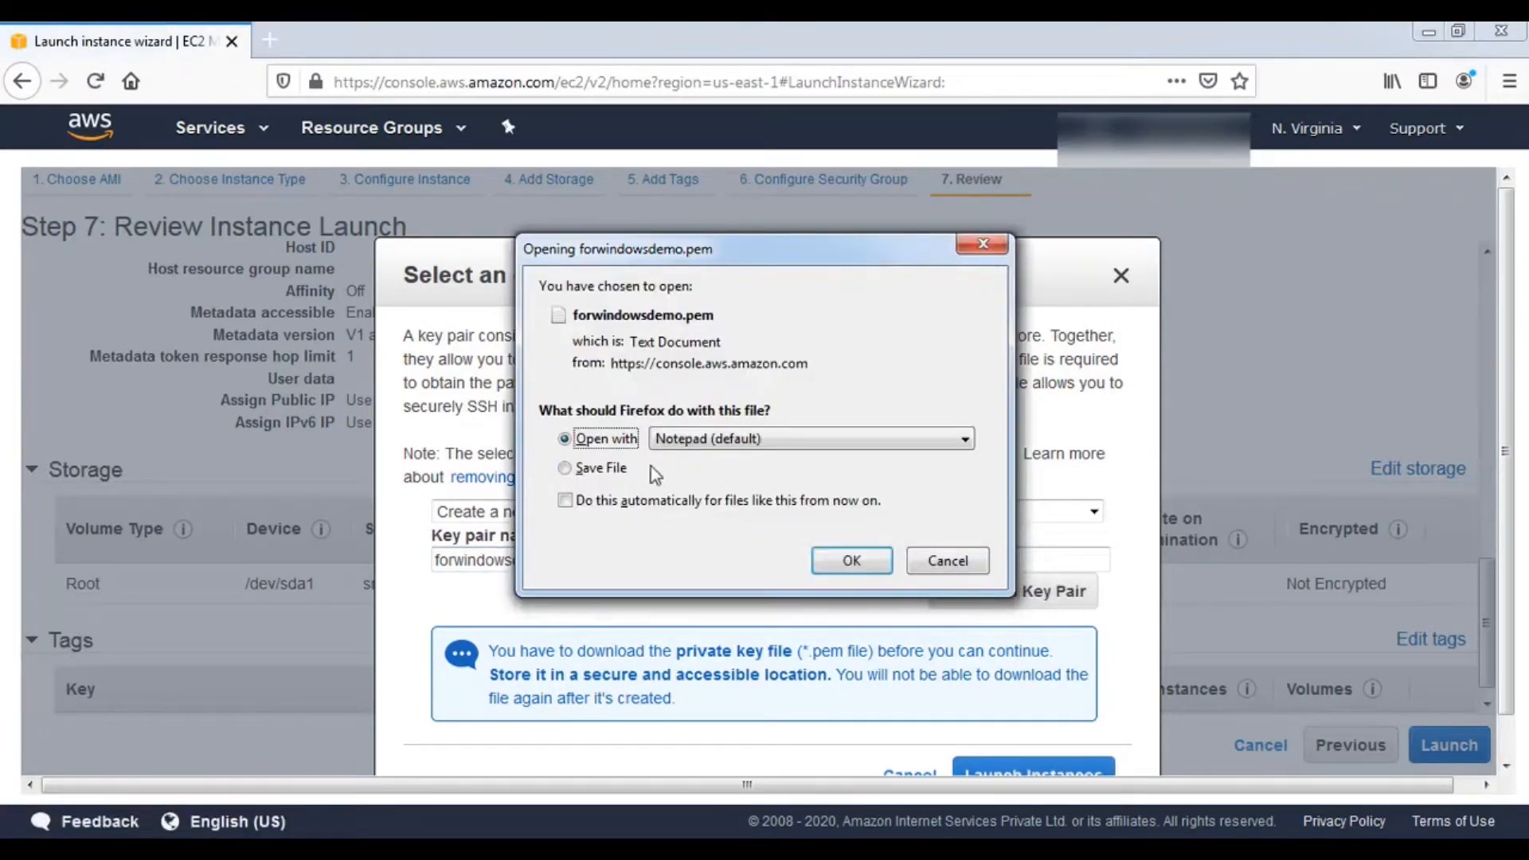
pyautogui.click(617, 471)
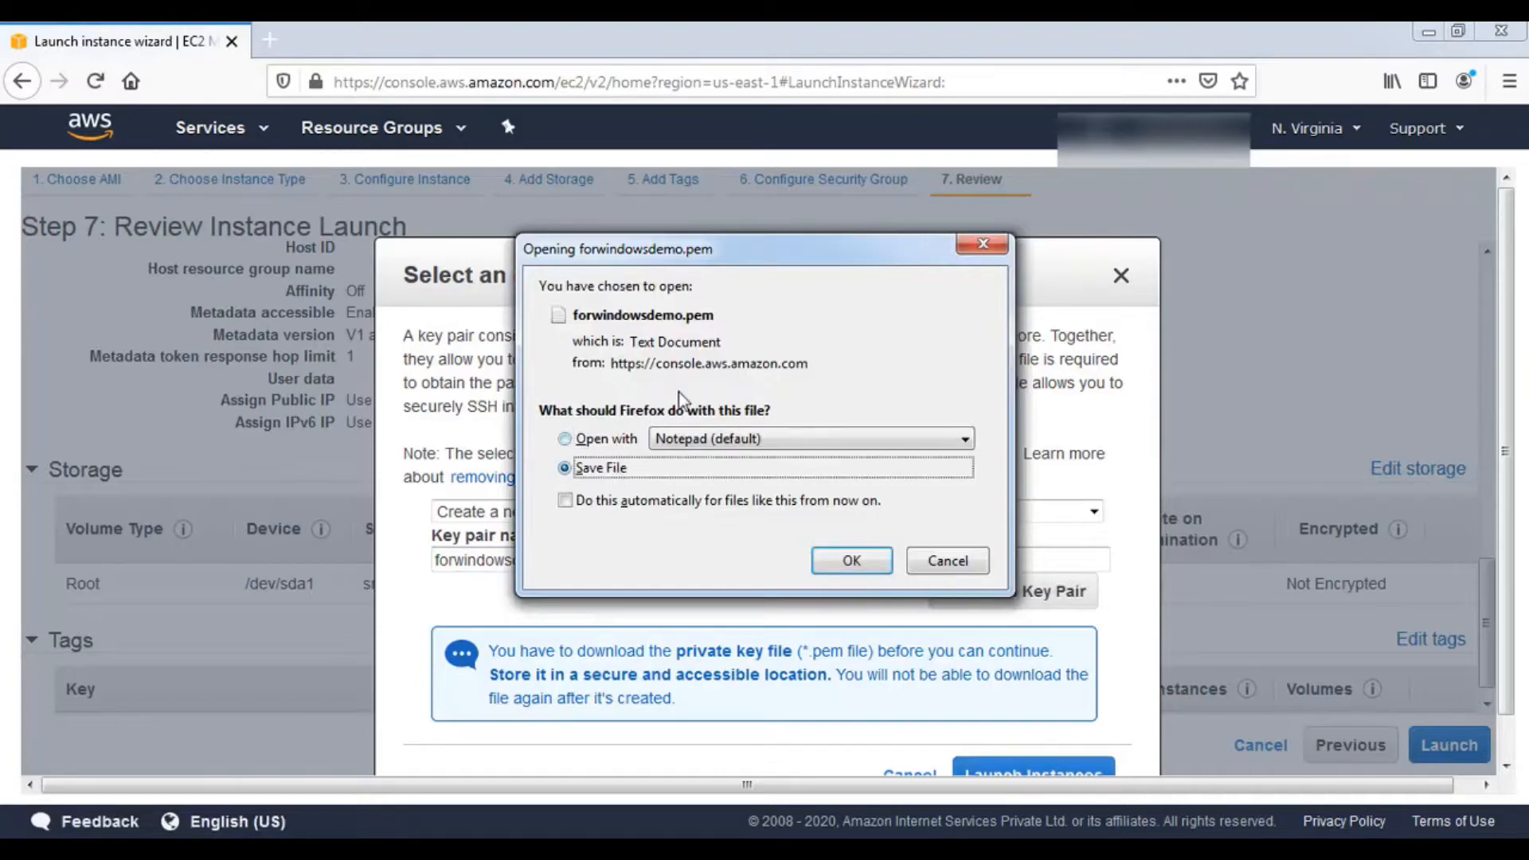
pyautogui.click(867, 562)
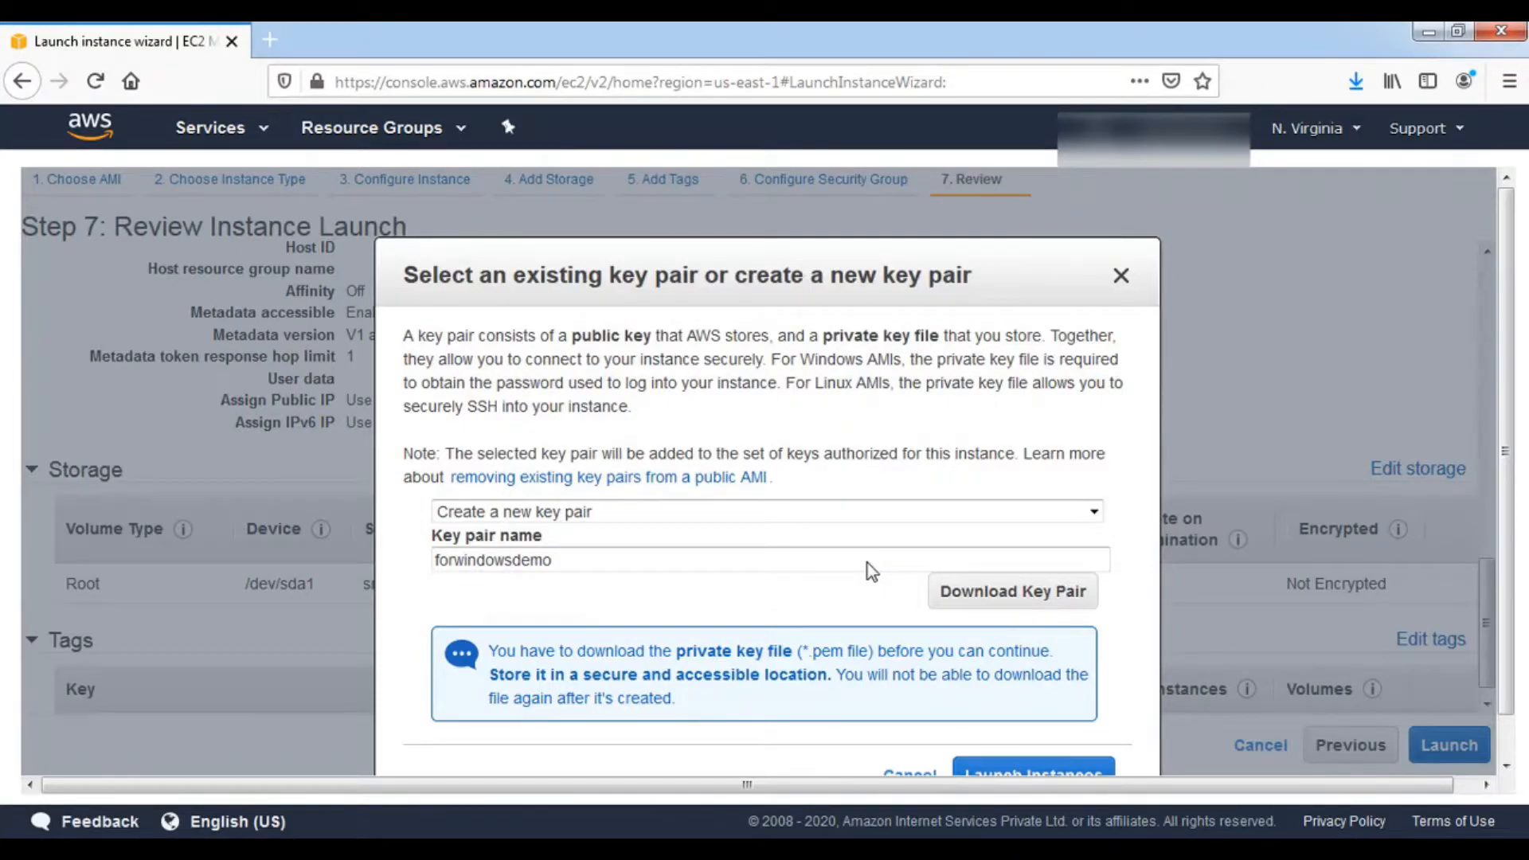
pyautogui.click(1010, 773)
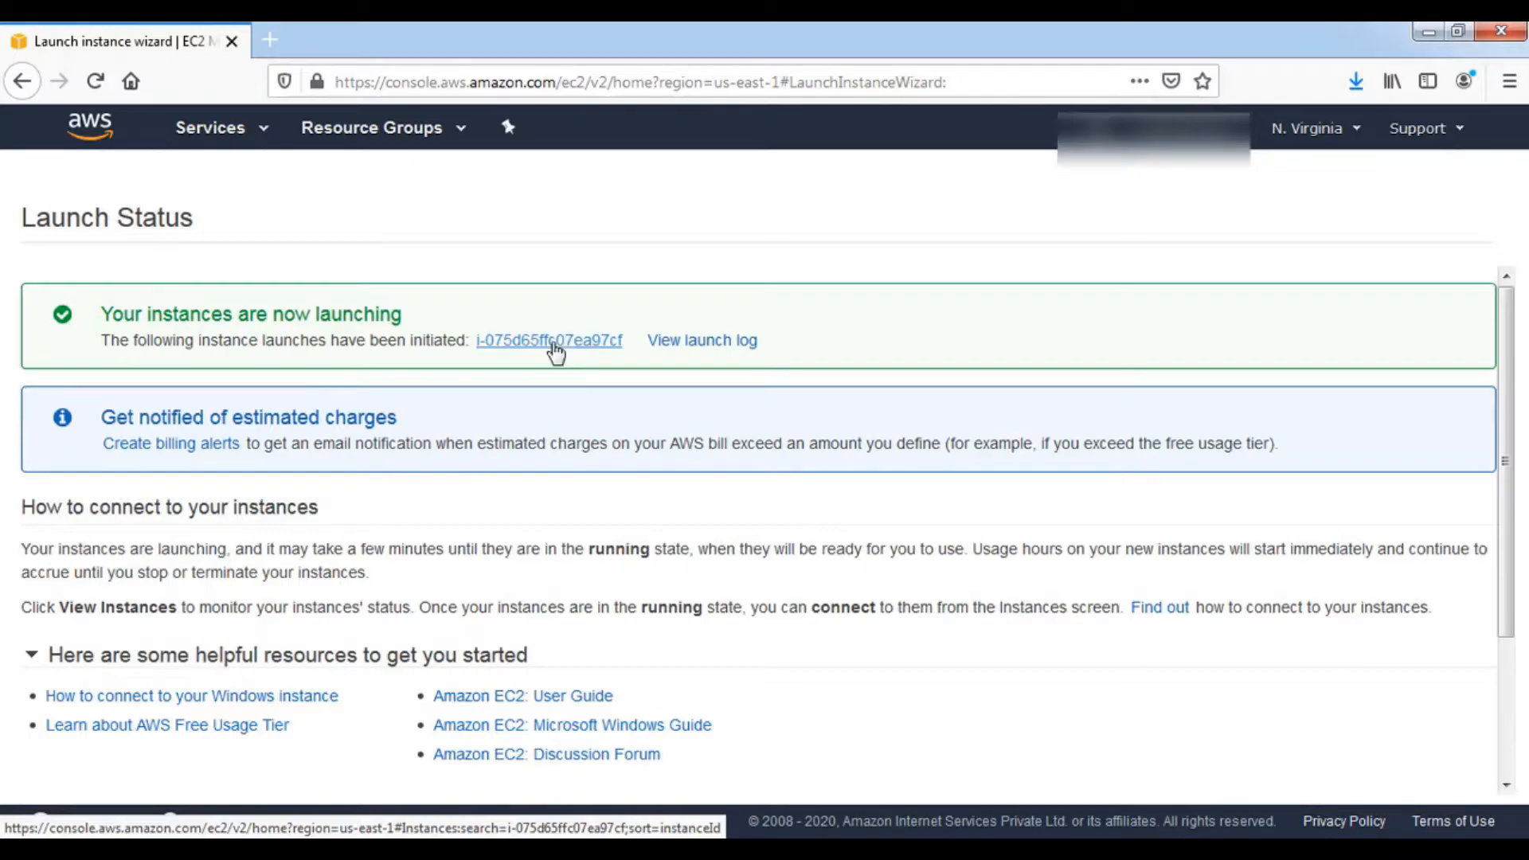
# Open the newly launched instance in the instances list and examine its description details in an enlarged pane
pyautogui.click(555, 349)
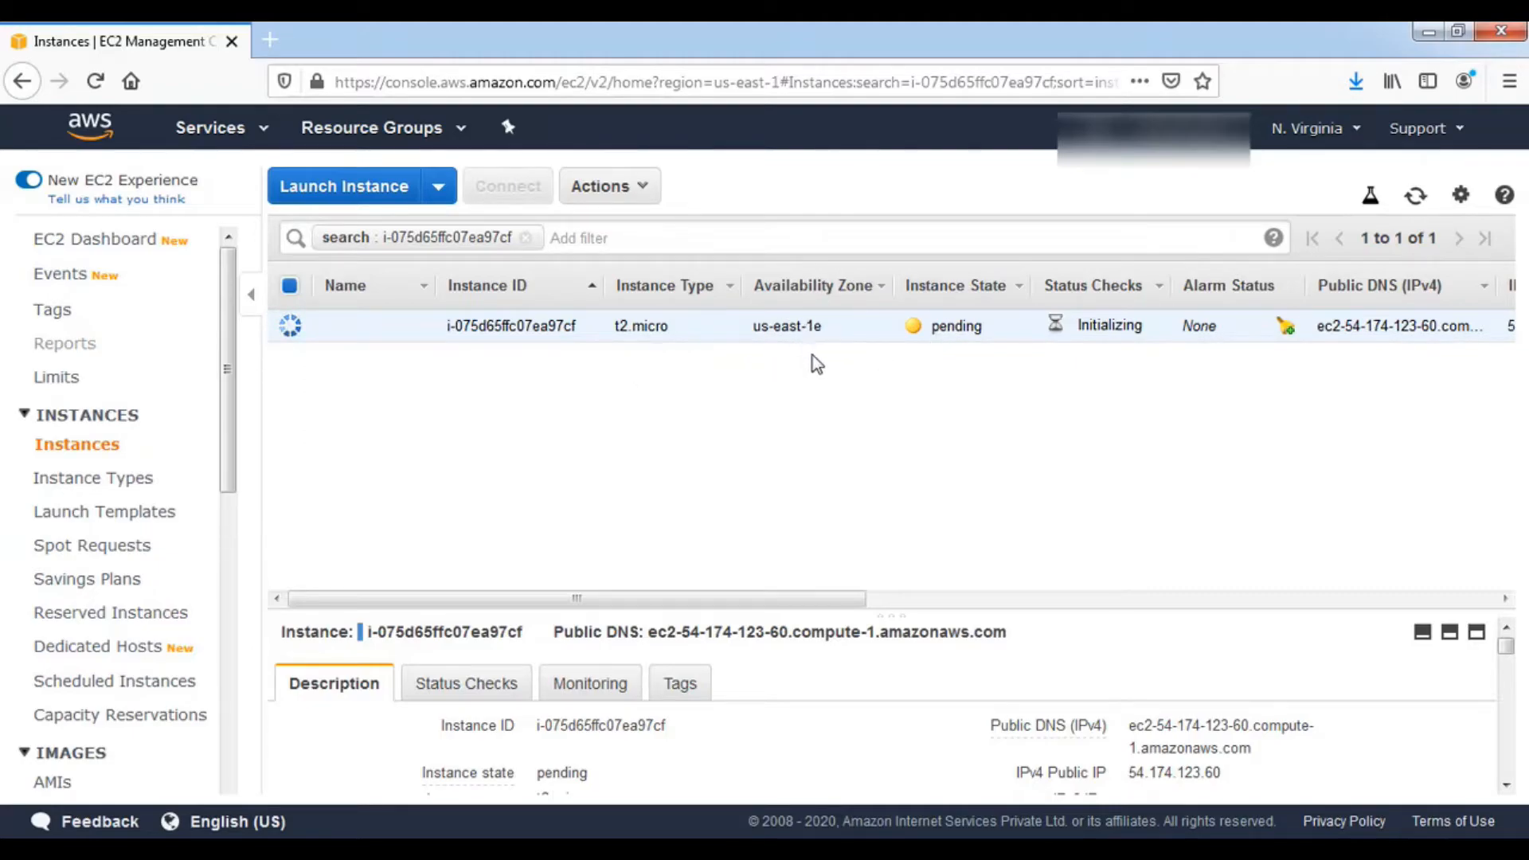
pyautogui.click(1448, 635)
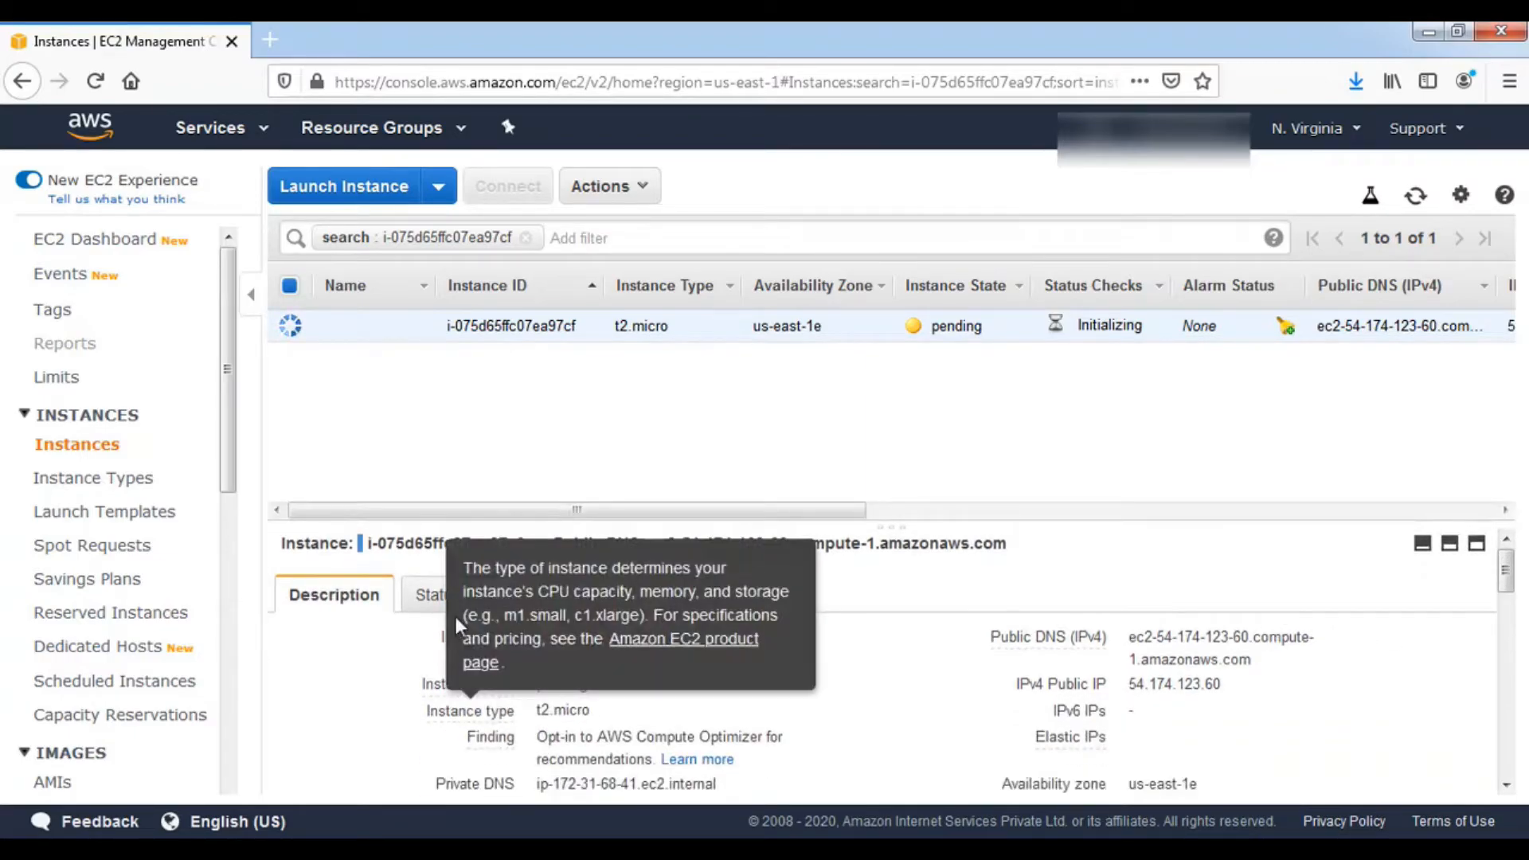
pyautogui.scroll(-1, 951, 705)
pyautogui.scroll(-1, 951, 704)
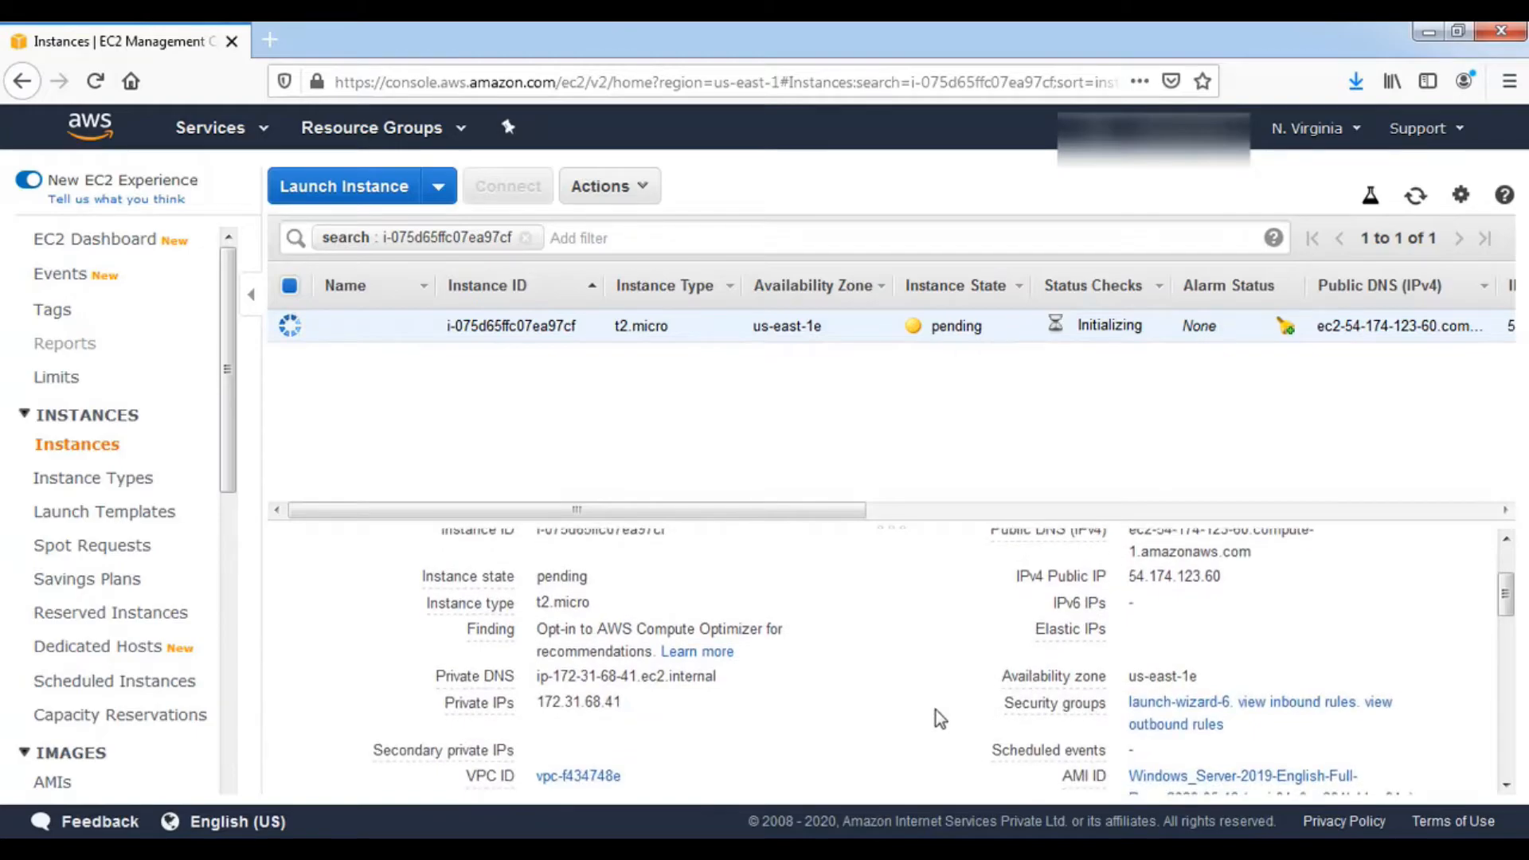
# Open the instance's launch-wizard-6 security group and examine its details and inbound rules
pyautogui.click(1206, 702)
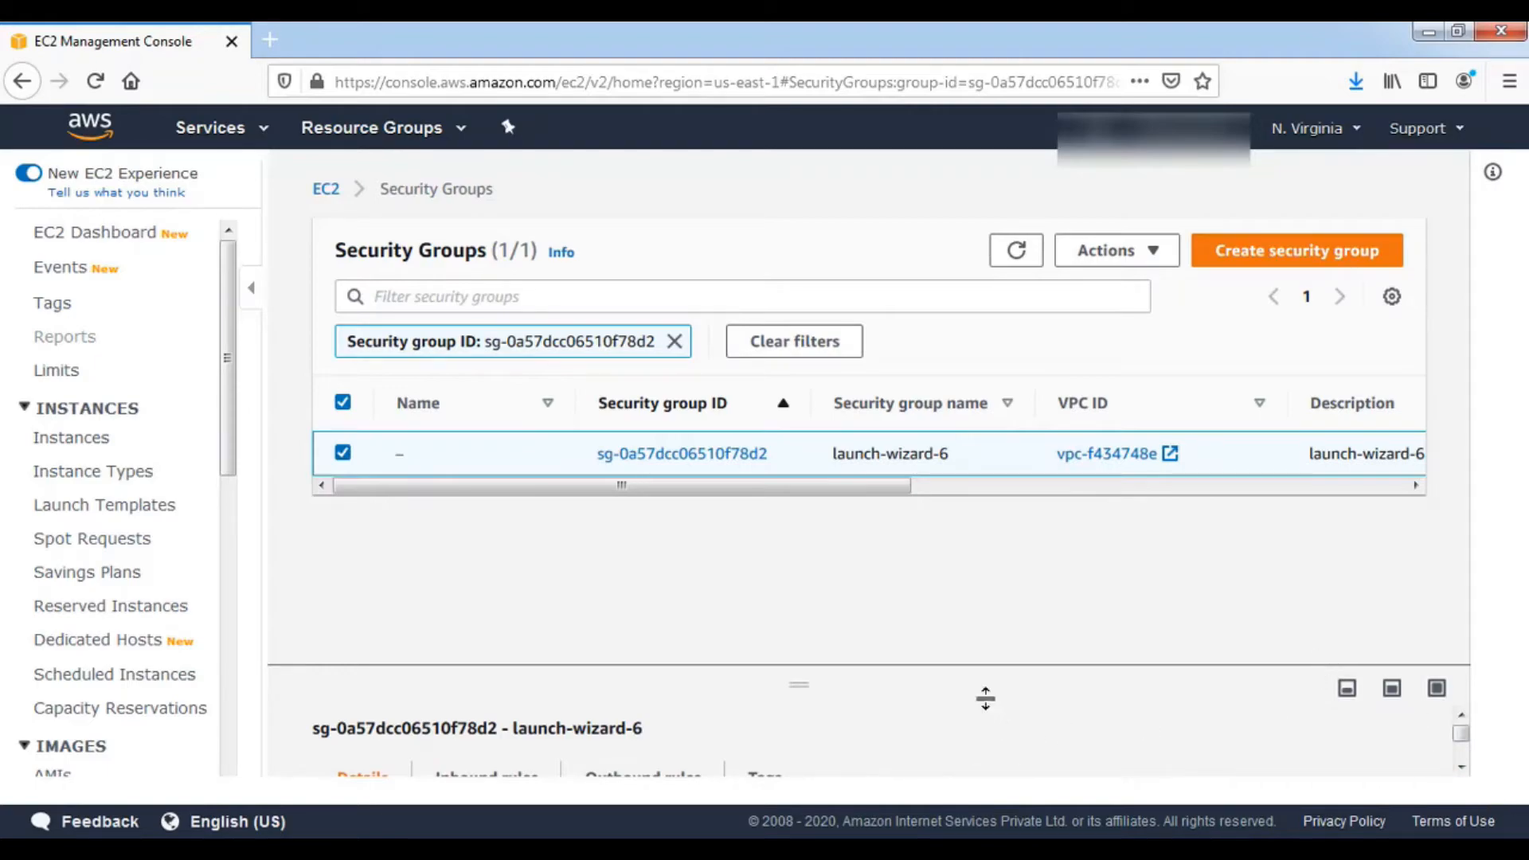
pyautogui.moveTo(925, 673); pyautogui.dragTo(908, 522)
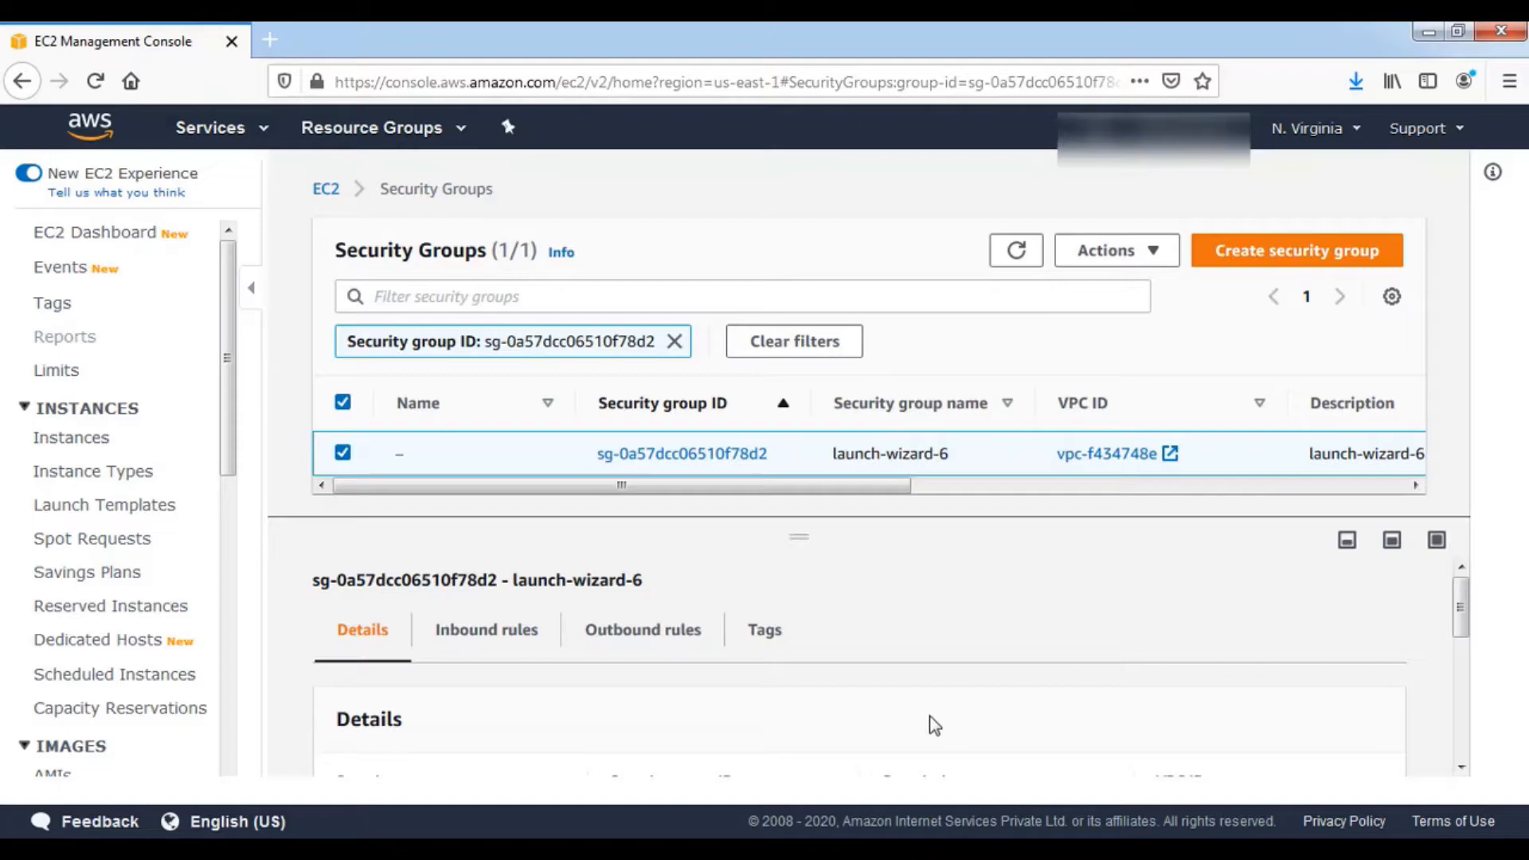
pyautogui.moveTo(1461, 614)
pyautogui.mouseDown()
pyautogui.moveTo(1476, 700)
pyautogui.moveTo(1464, 594)
pyautogui.mouseUp()
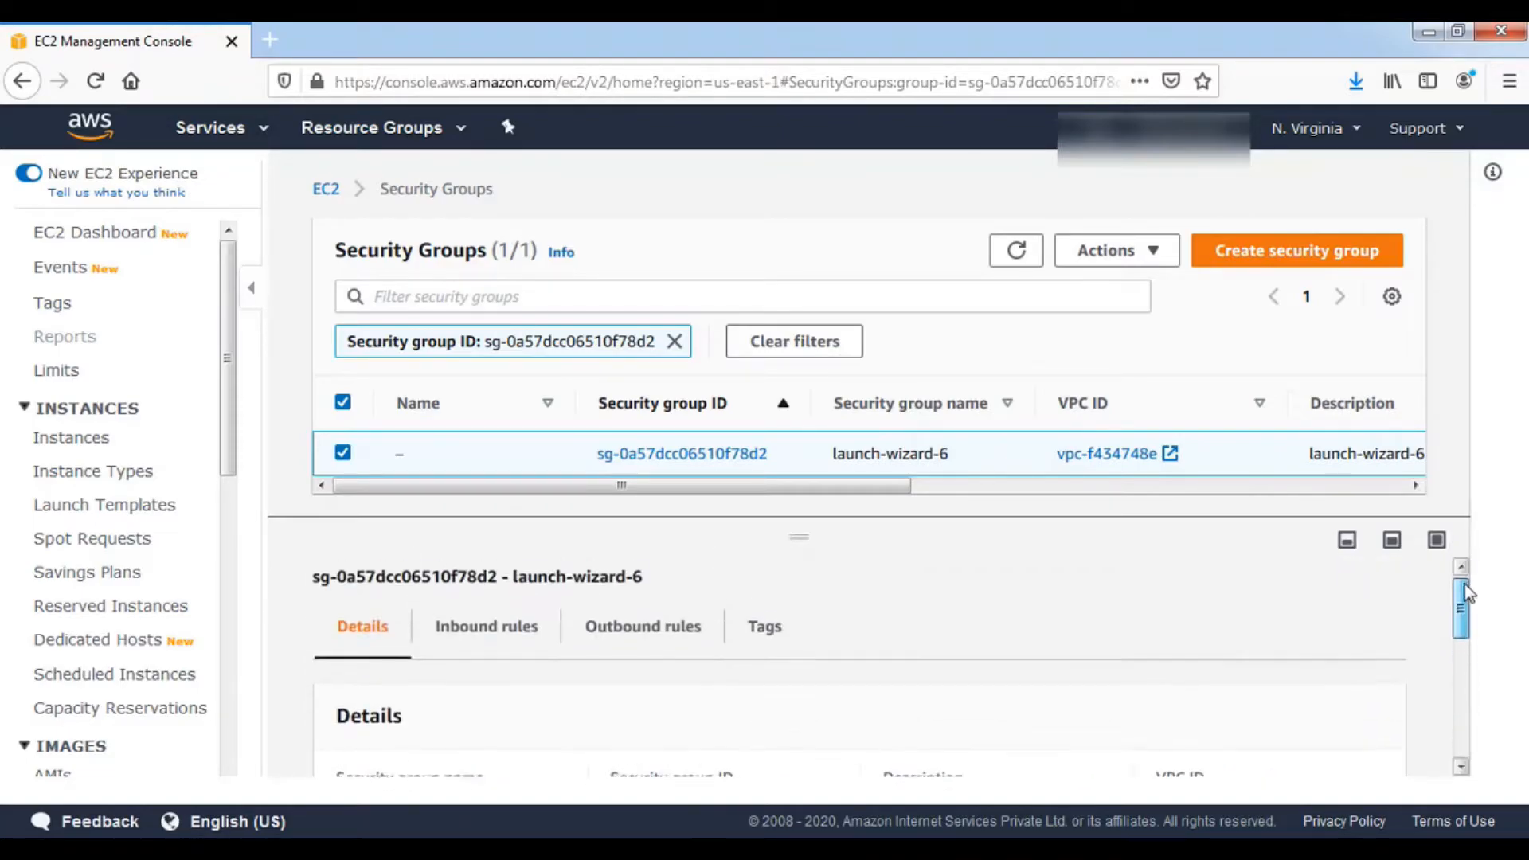
pyautogui.click(658, 455)
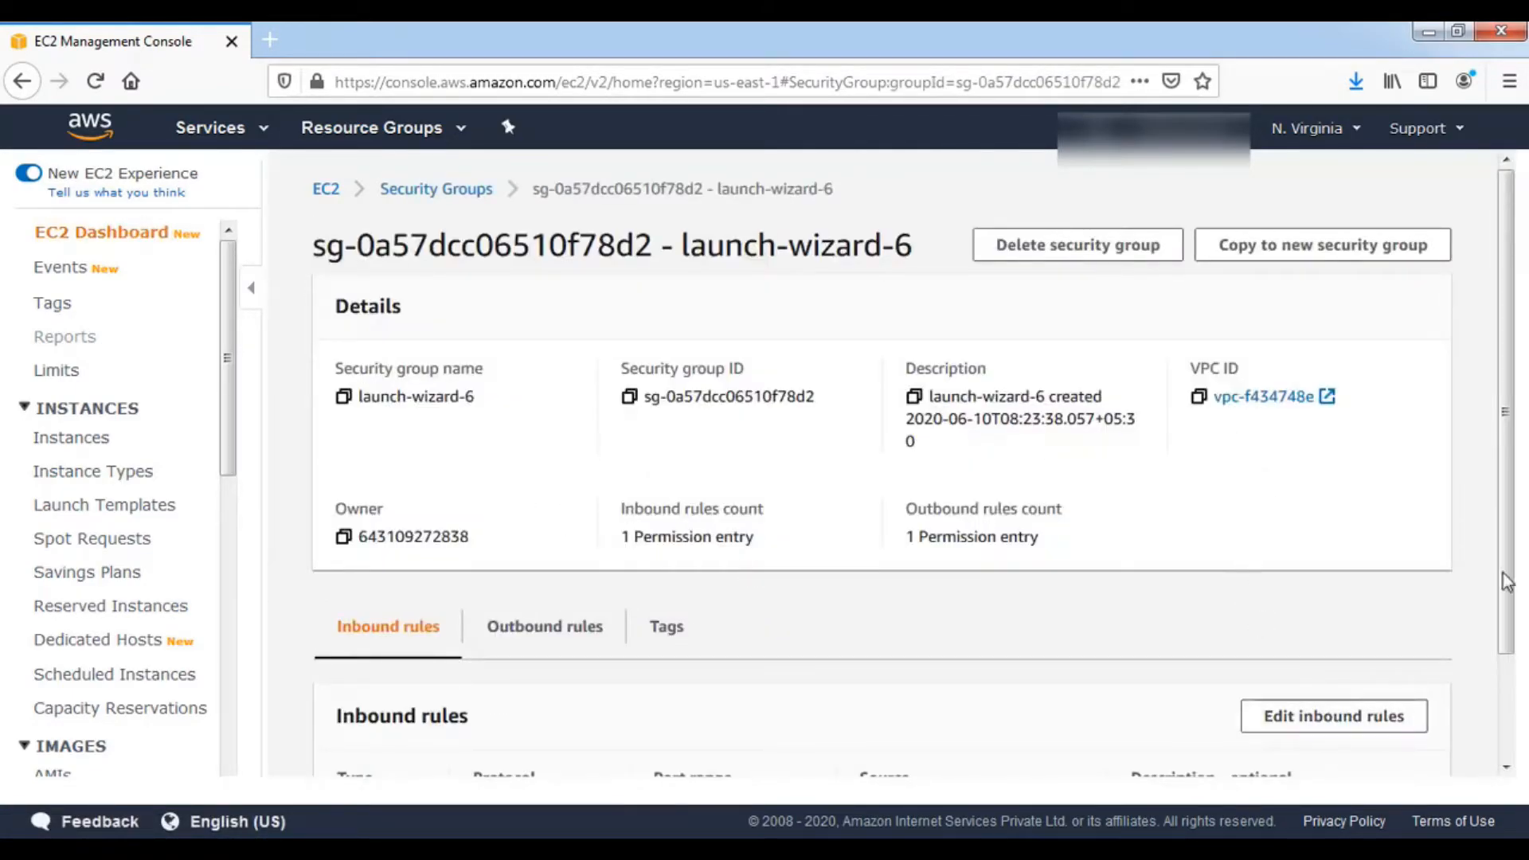
pyautogui.scroll(-3, 1511, 639)
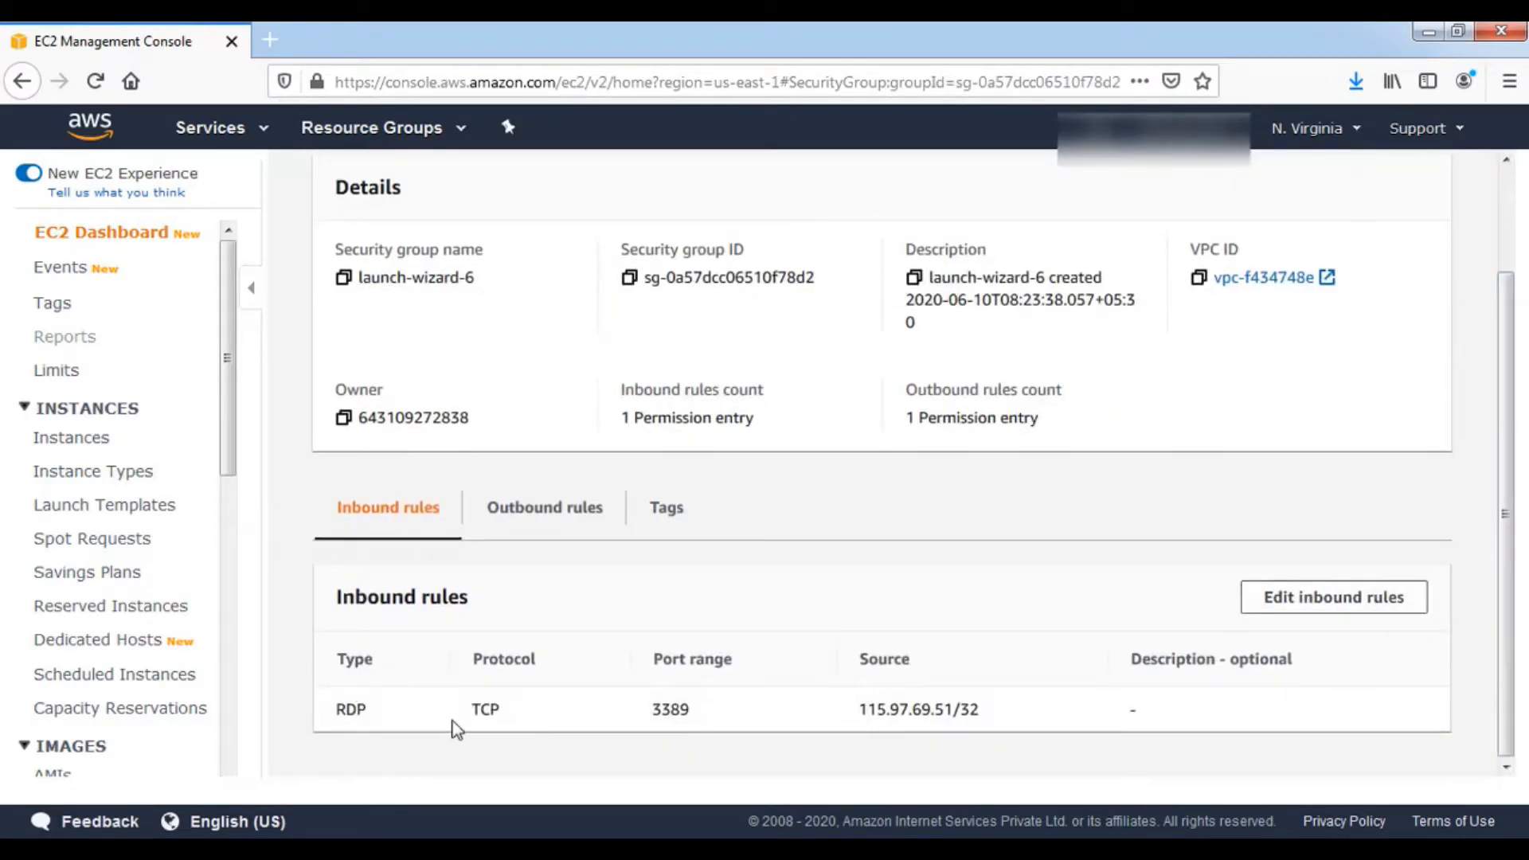
pyautogui.moveTo(1510, 568); pyautogui.dragTo(1516, 573)
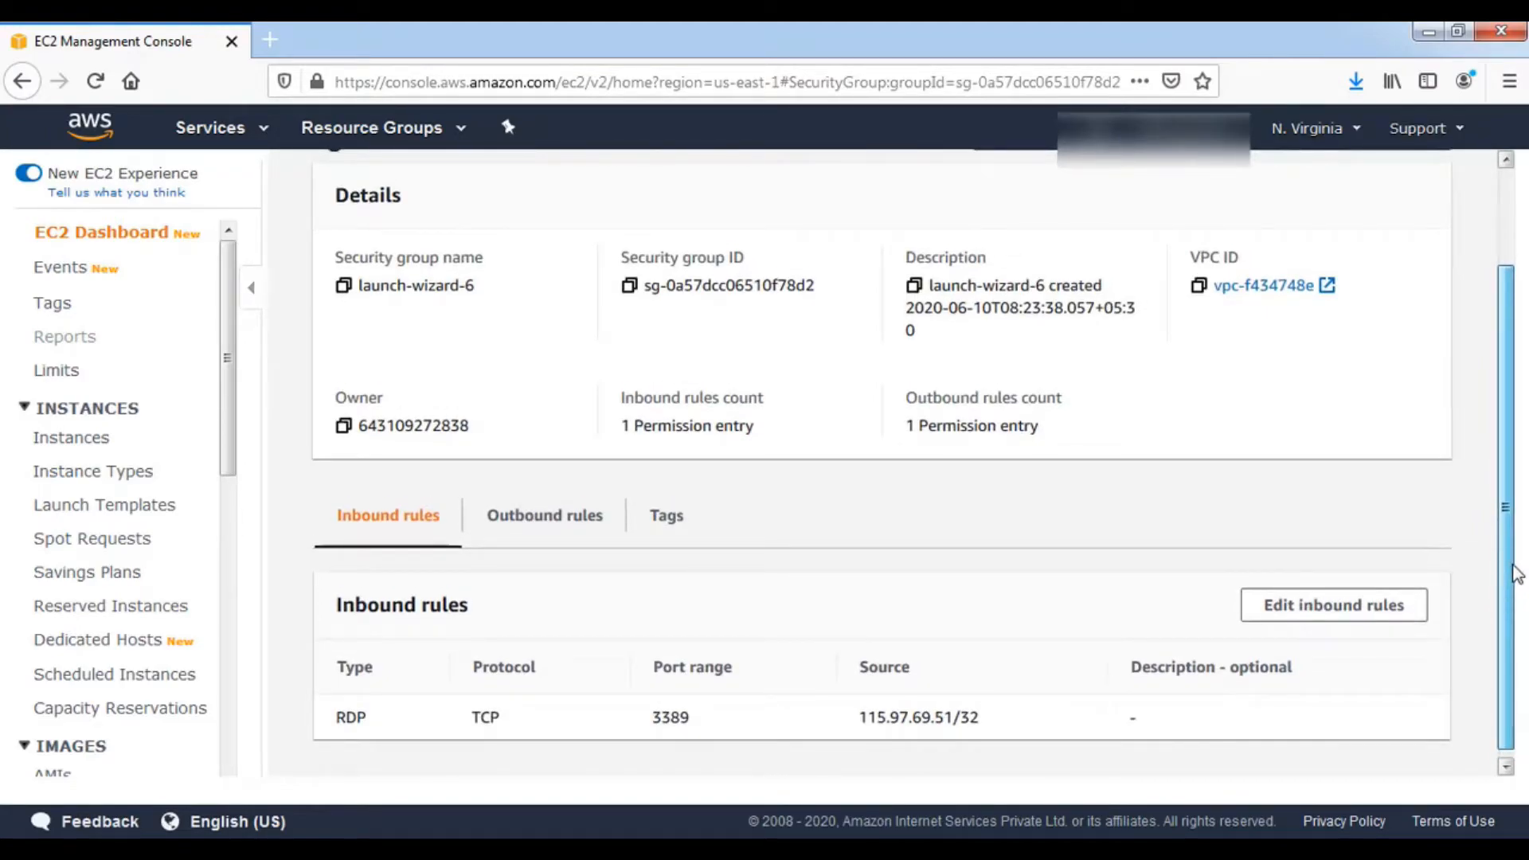
pyautogui.moveTo(1517, 573); pyautogui.dragTo(1517, 580)
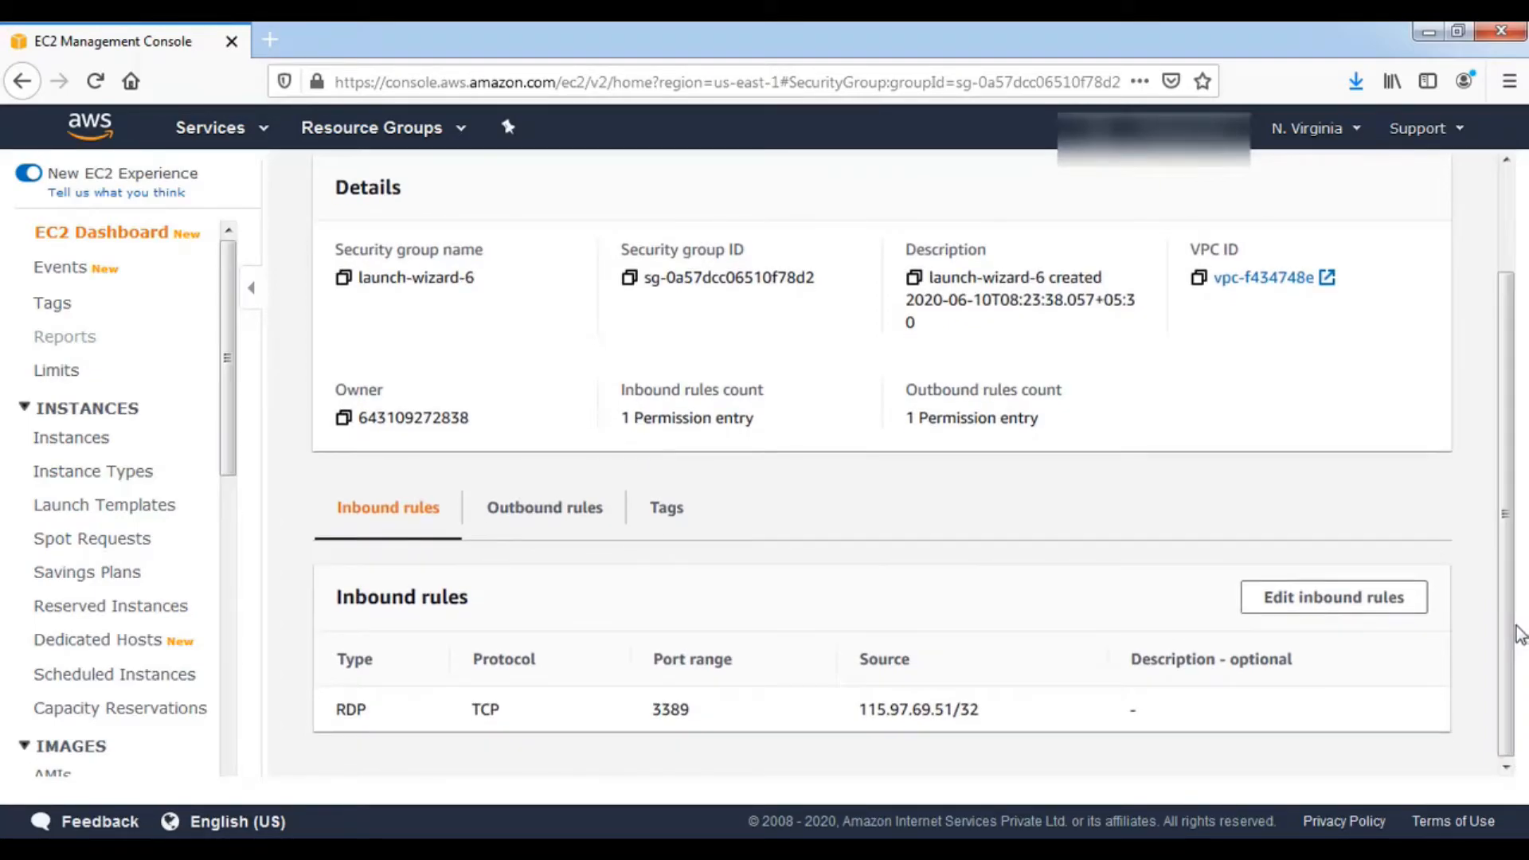
# Examine the outbound rules and tags of the launch-wizard-6 security group
pyautogui.click(522, 539)
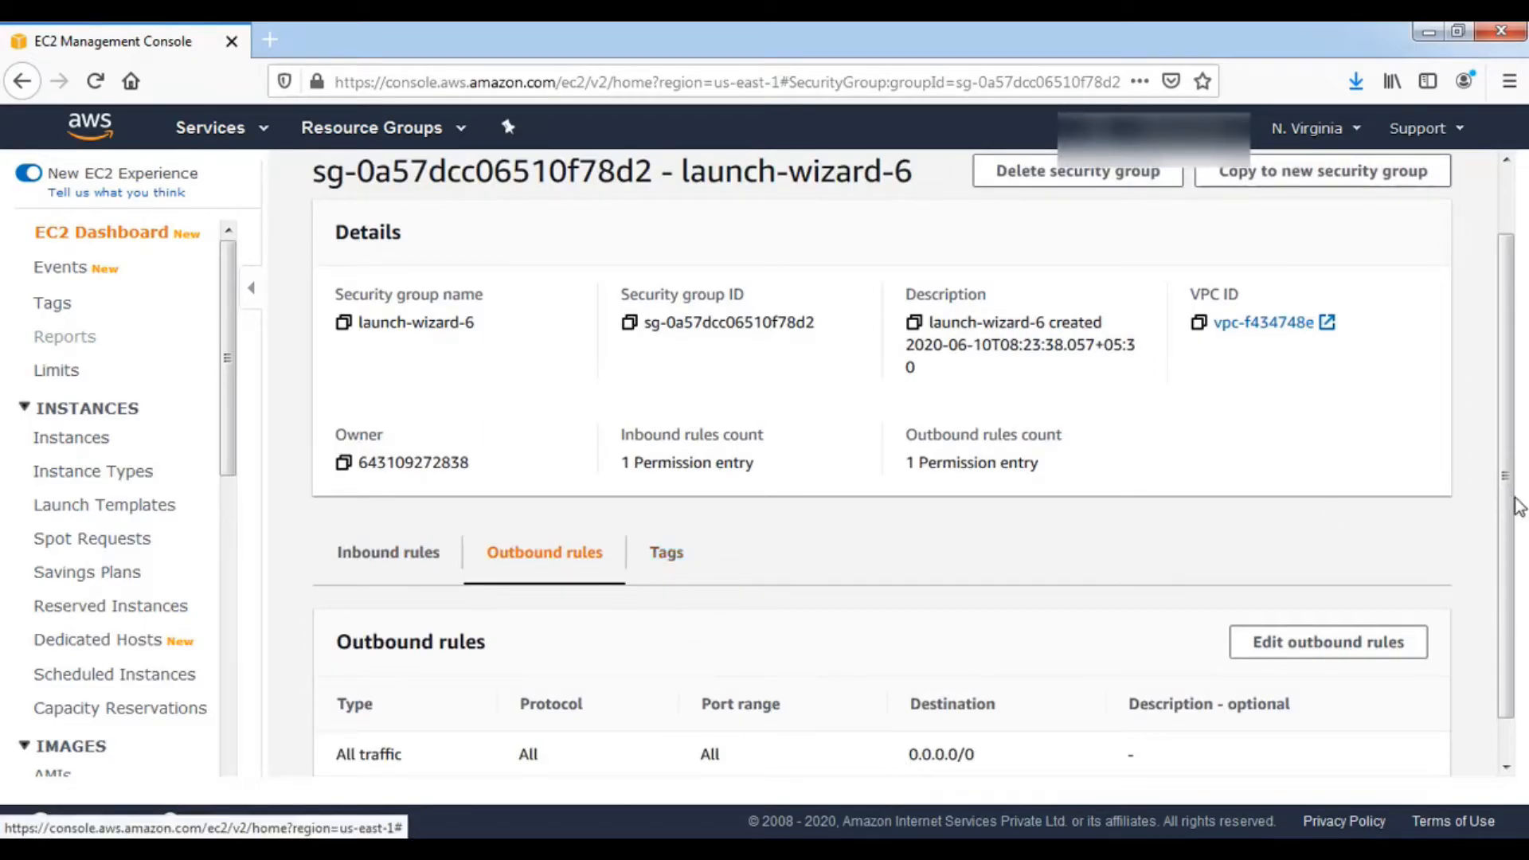
pyautogui.scroll(2, 1519, 394)
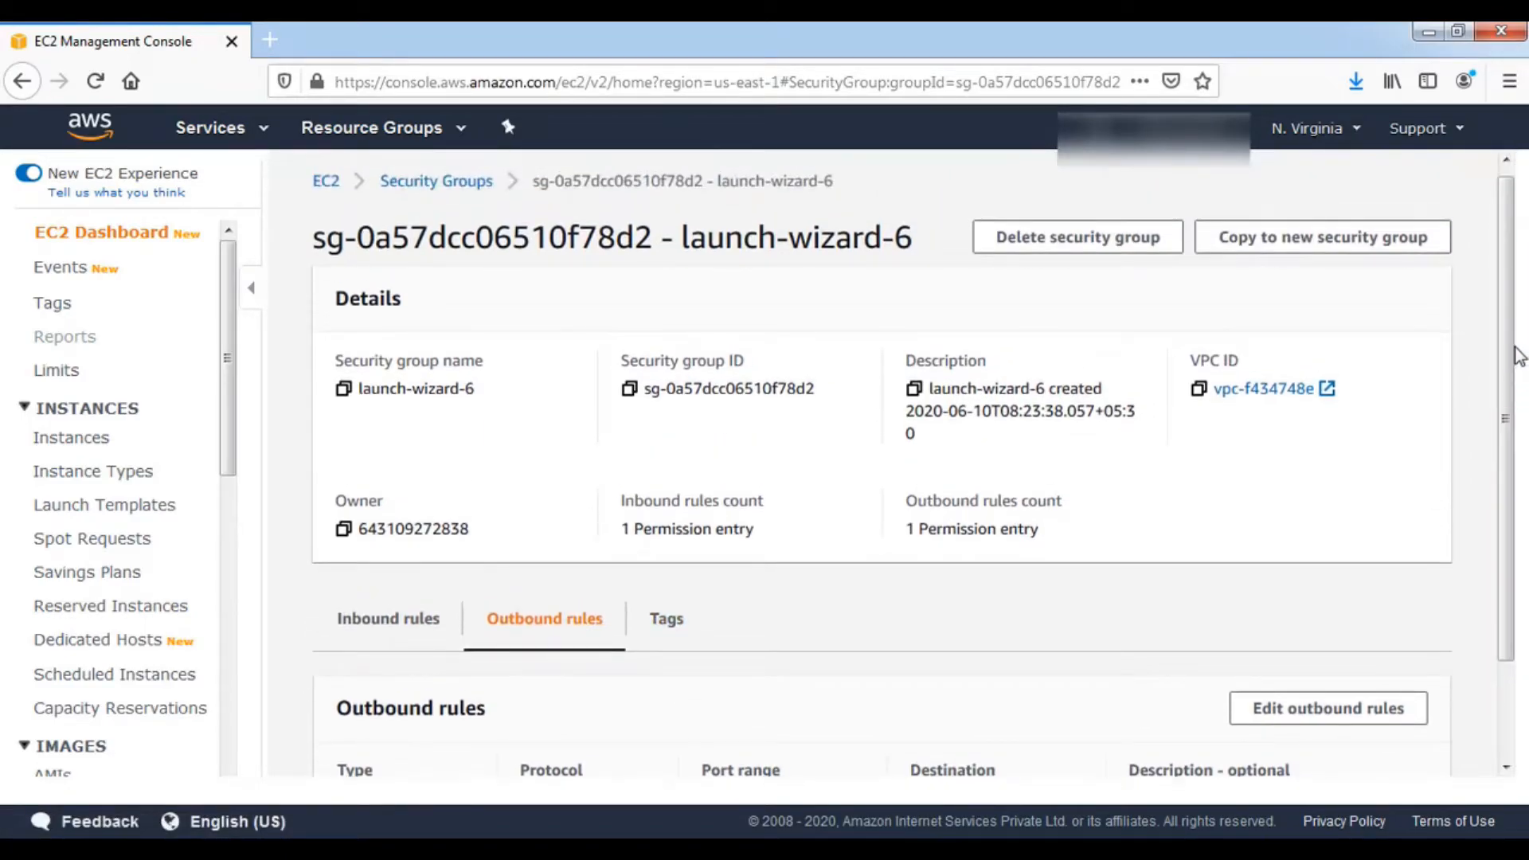
pyautogui.click(660, 618)
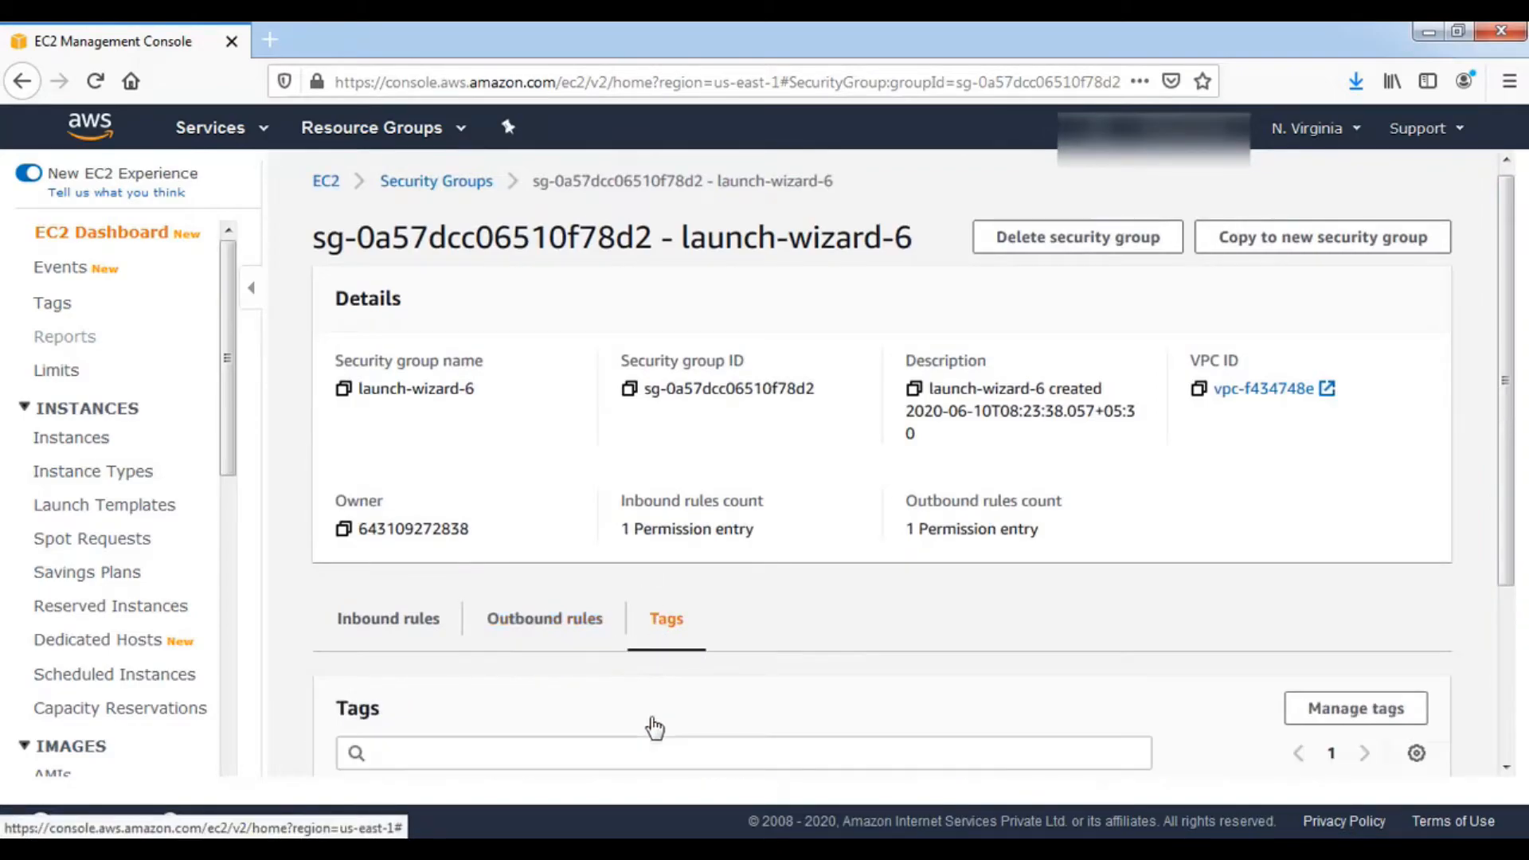
pyautogui.scroll(-2, 665, 701)
pyautogui.scroll(-2, 728, 683)
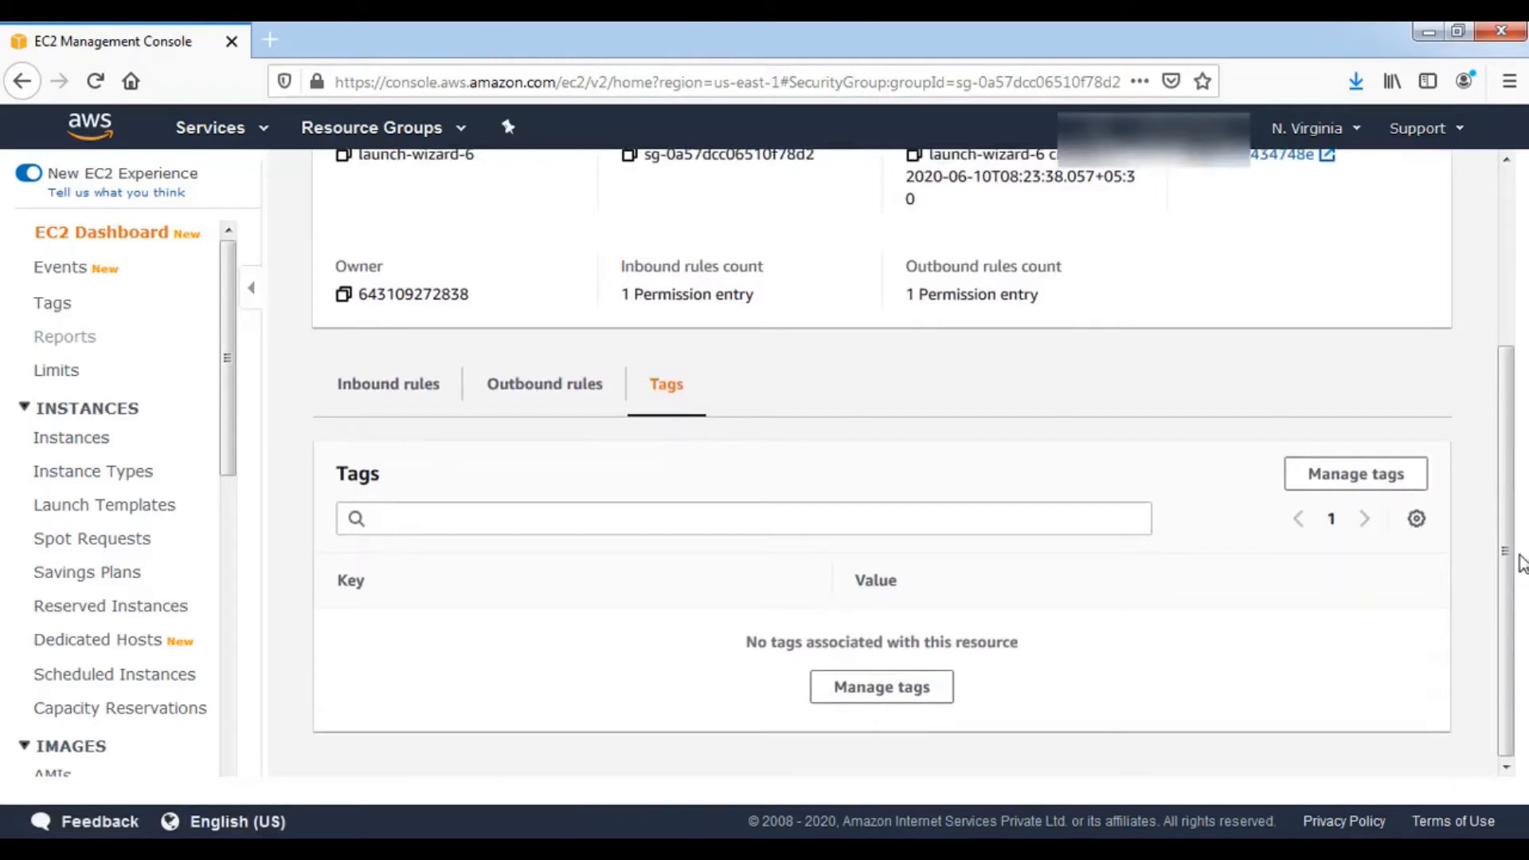
pyautogui.scroll(2, 1513, 478)
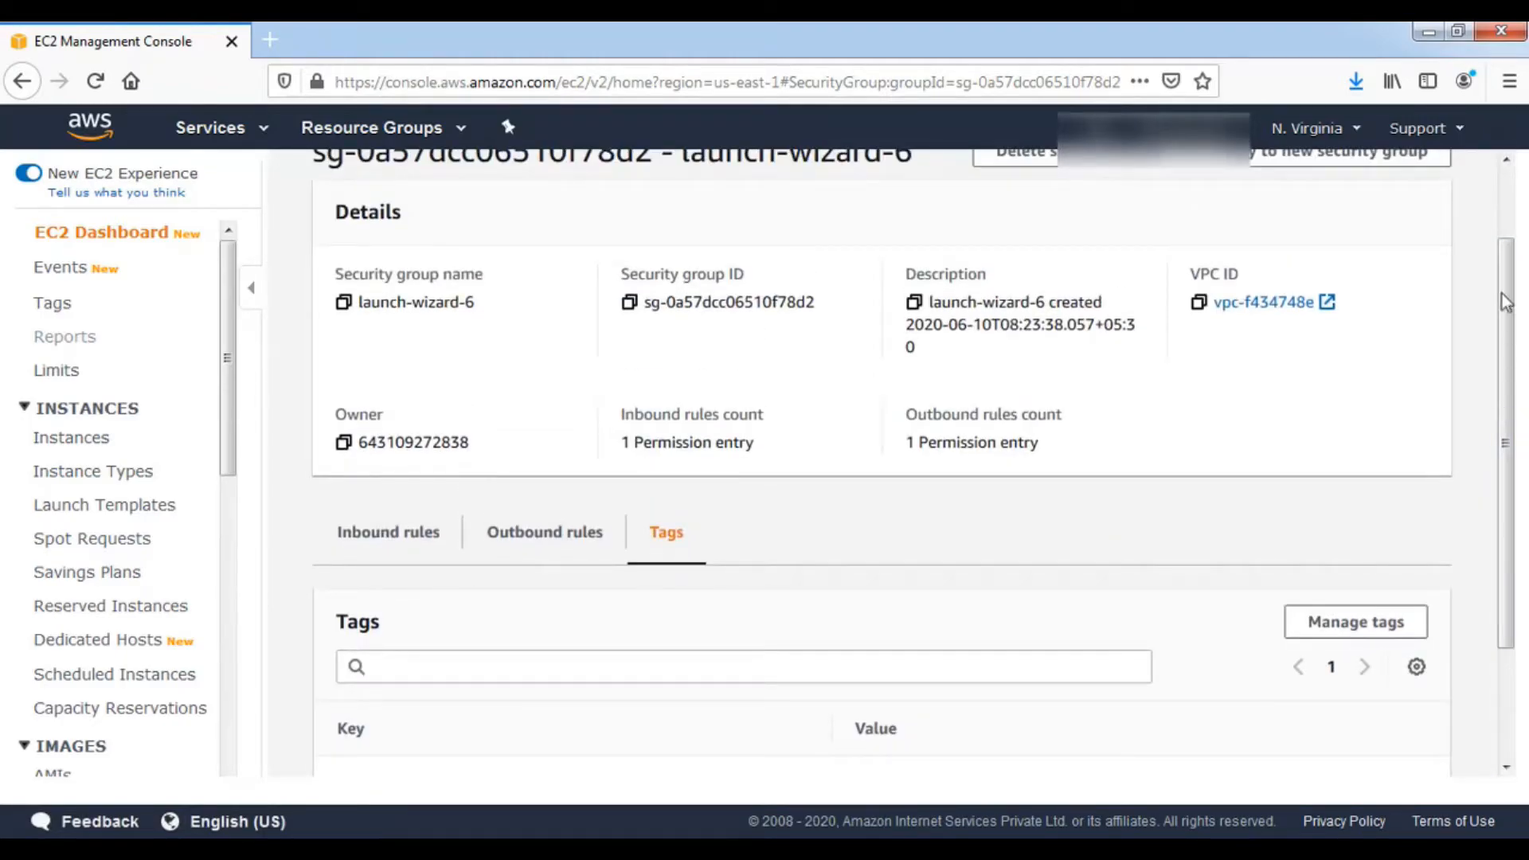
pyautogui.scroll(1, 1505, 301)
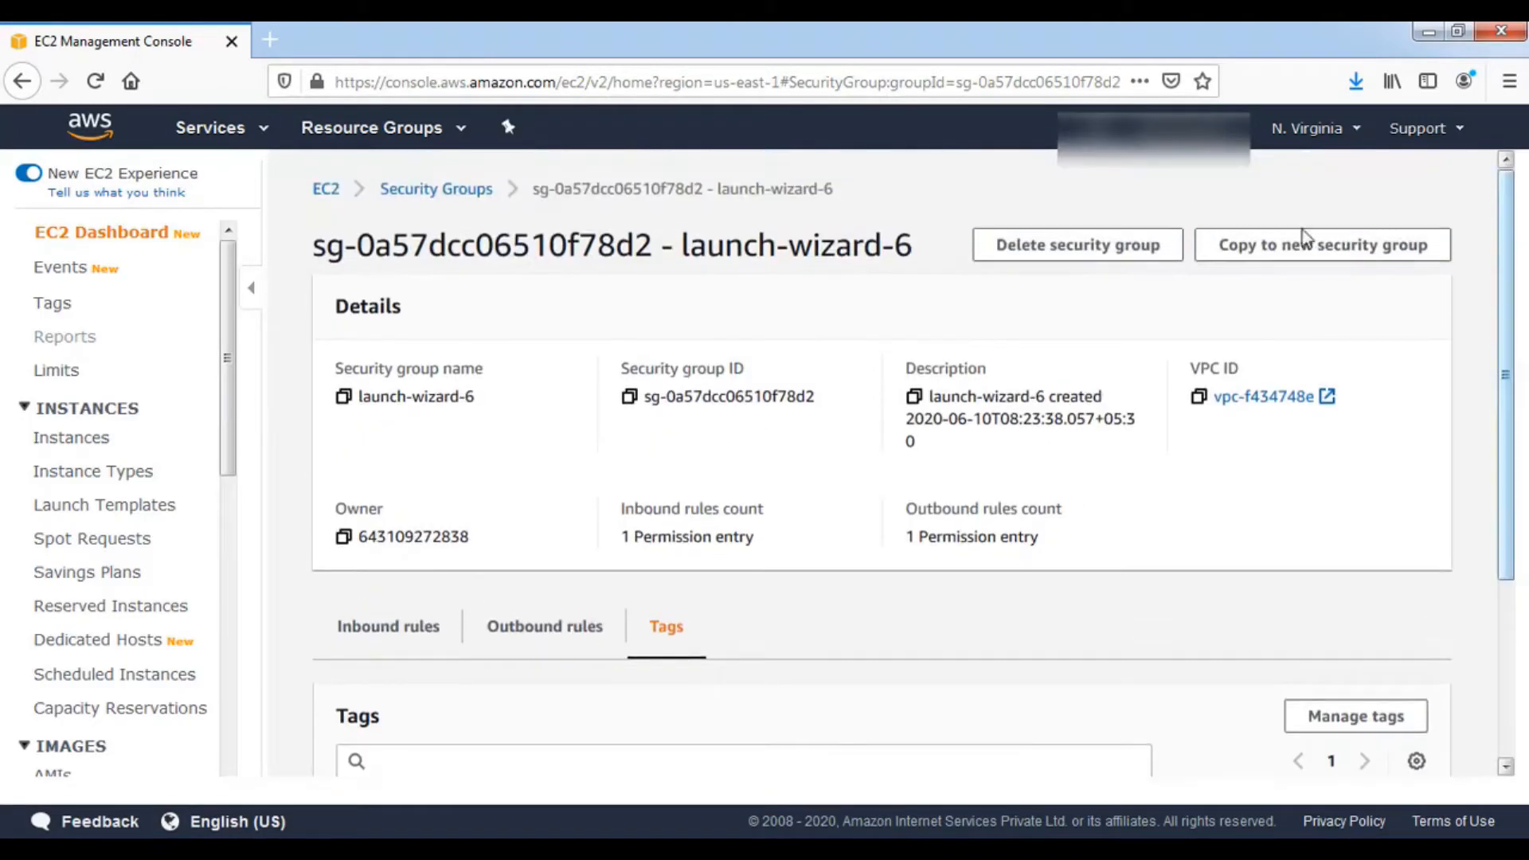
# Return to the running instances list and open the connection options for the running t2.micro instance
pyautogui.click(342, 197)
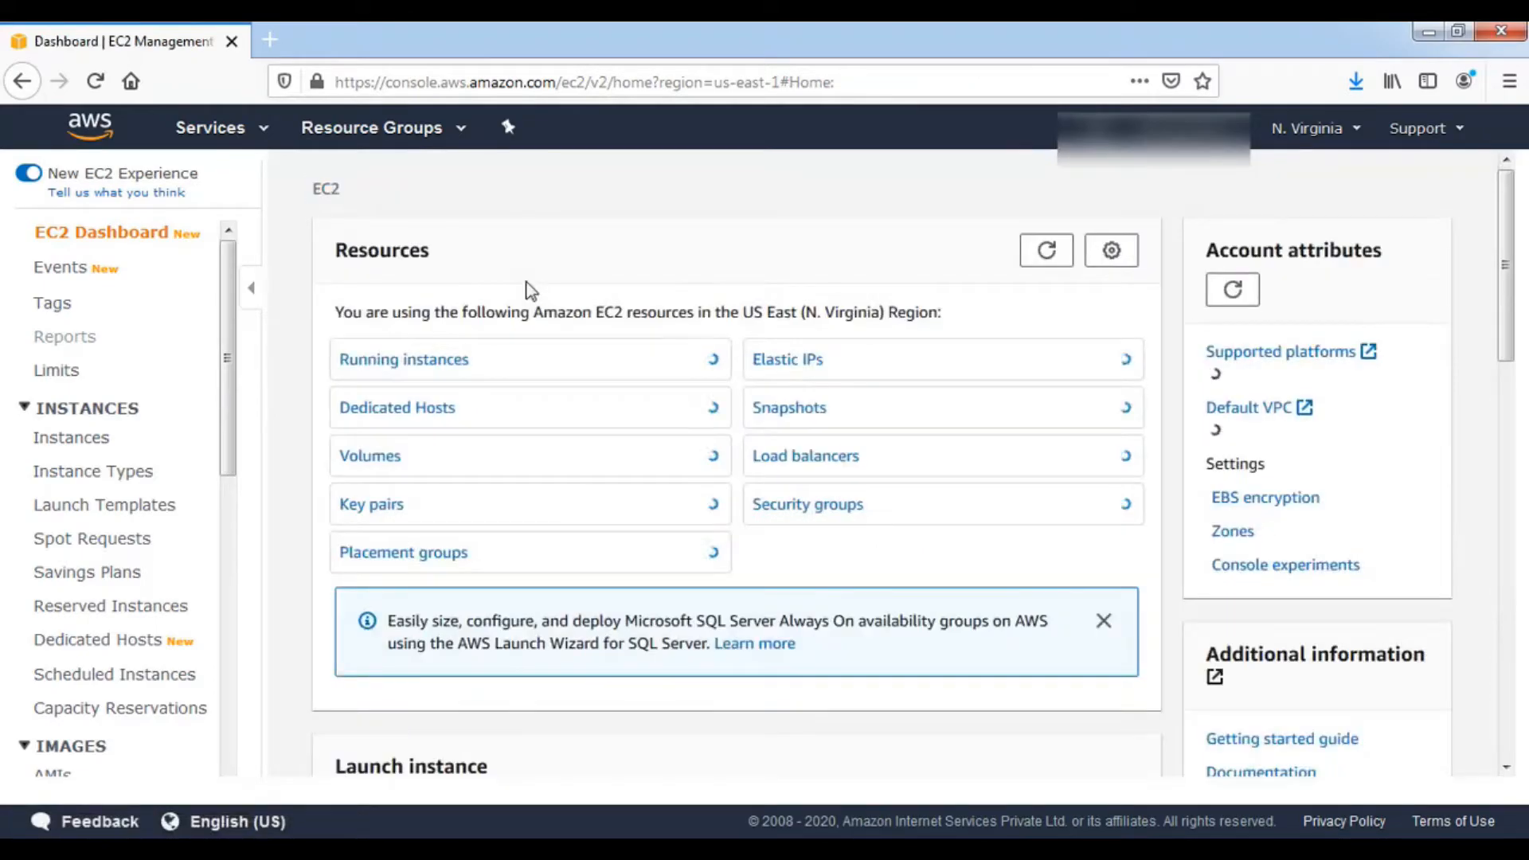
pyautogui.click(430, 363)
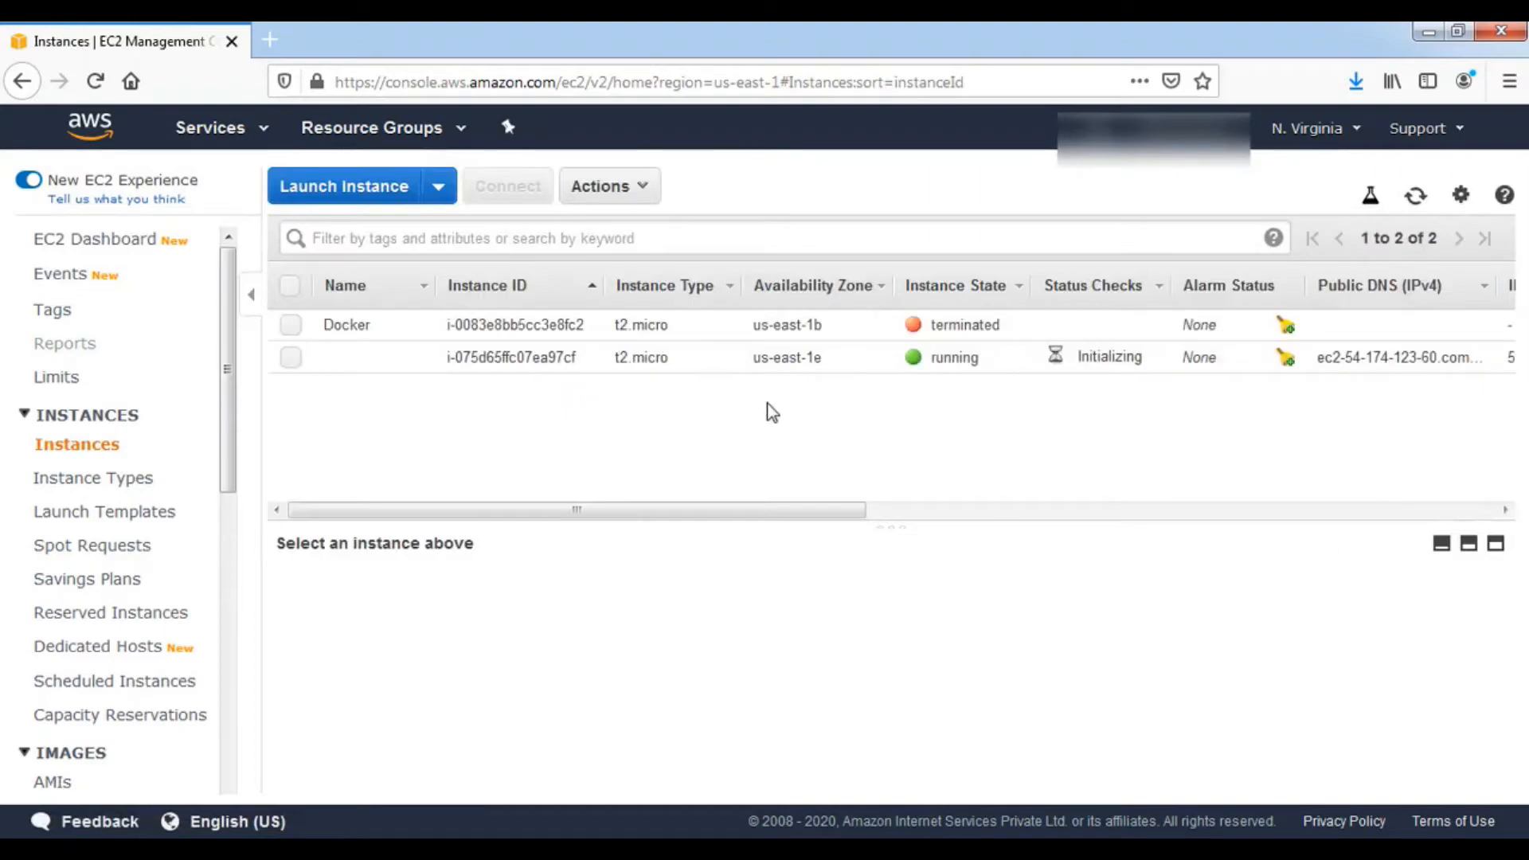
pyautogui.moveTo(385, 360)
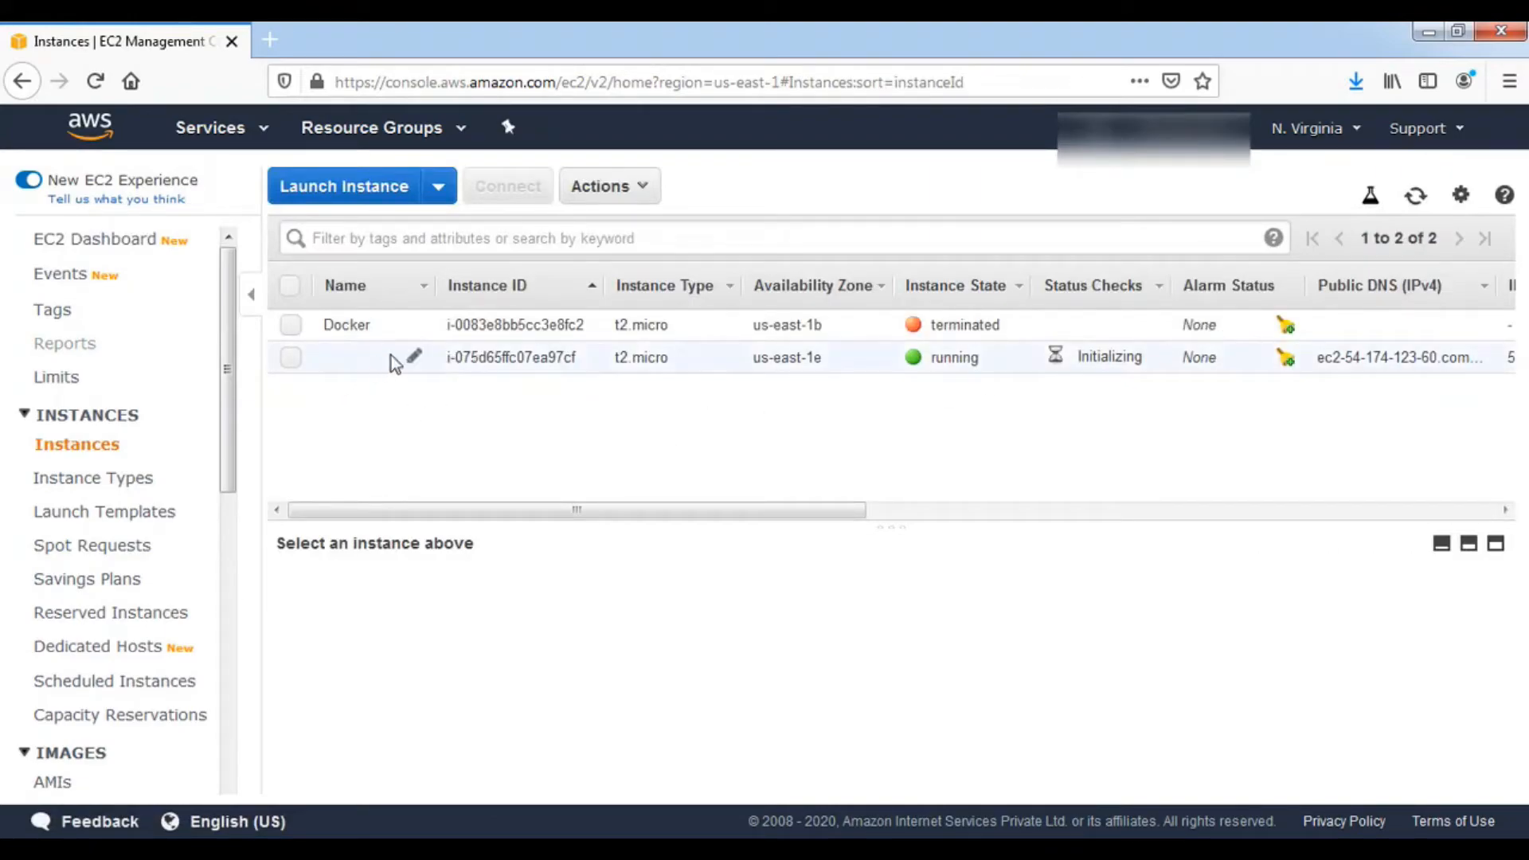
pyautogui.click(490, 362)
pyautogui.doubleClick(490, 362)
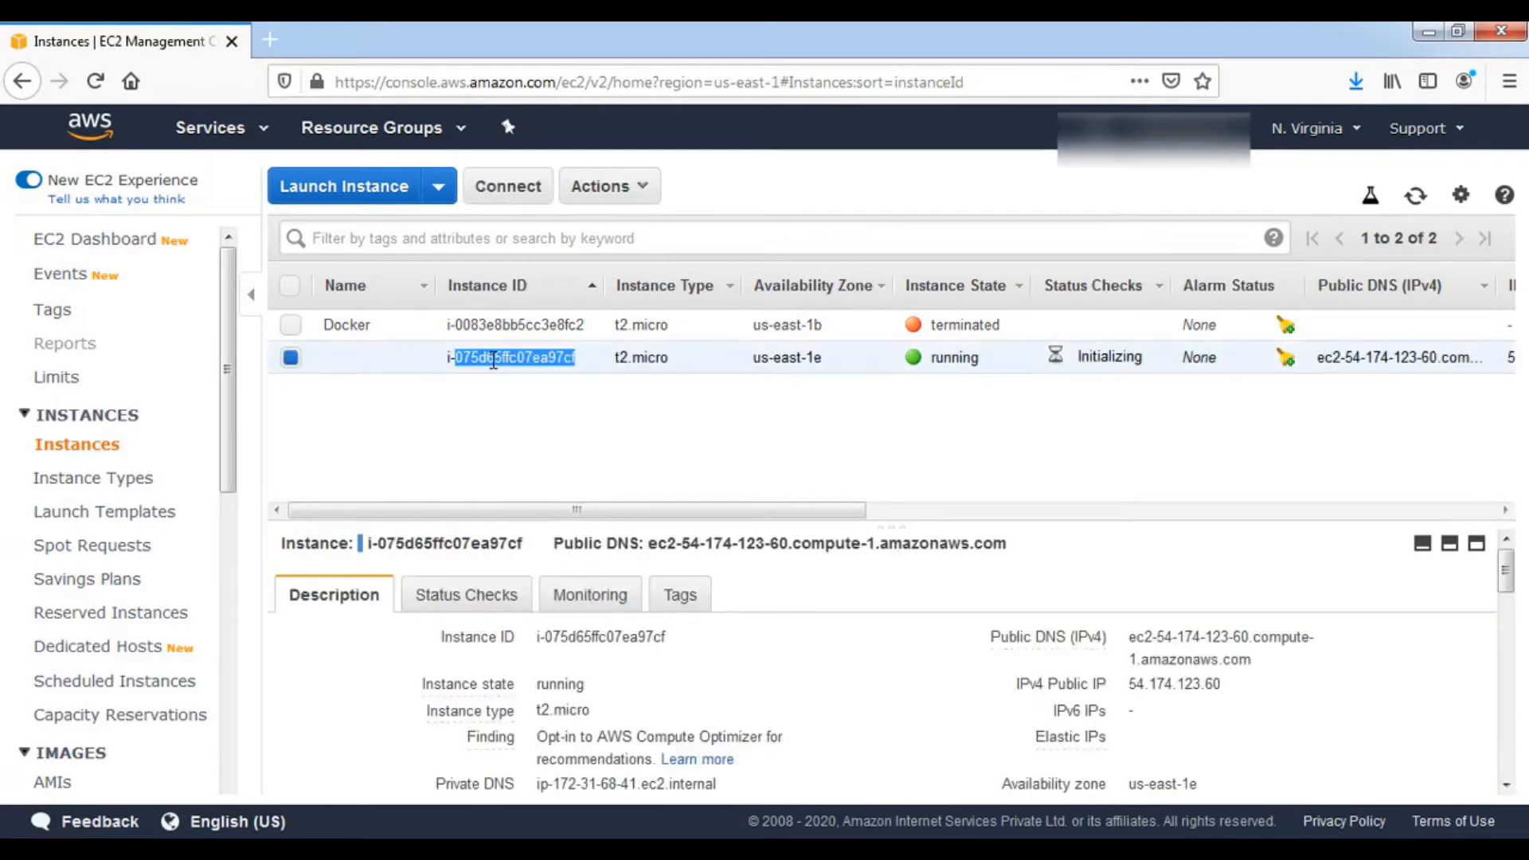
pyautogui.rightClick(494, 358)
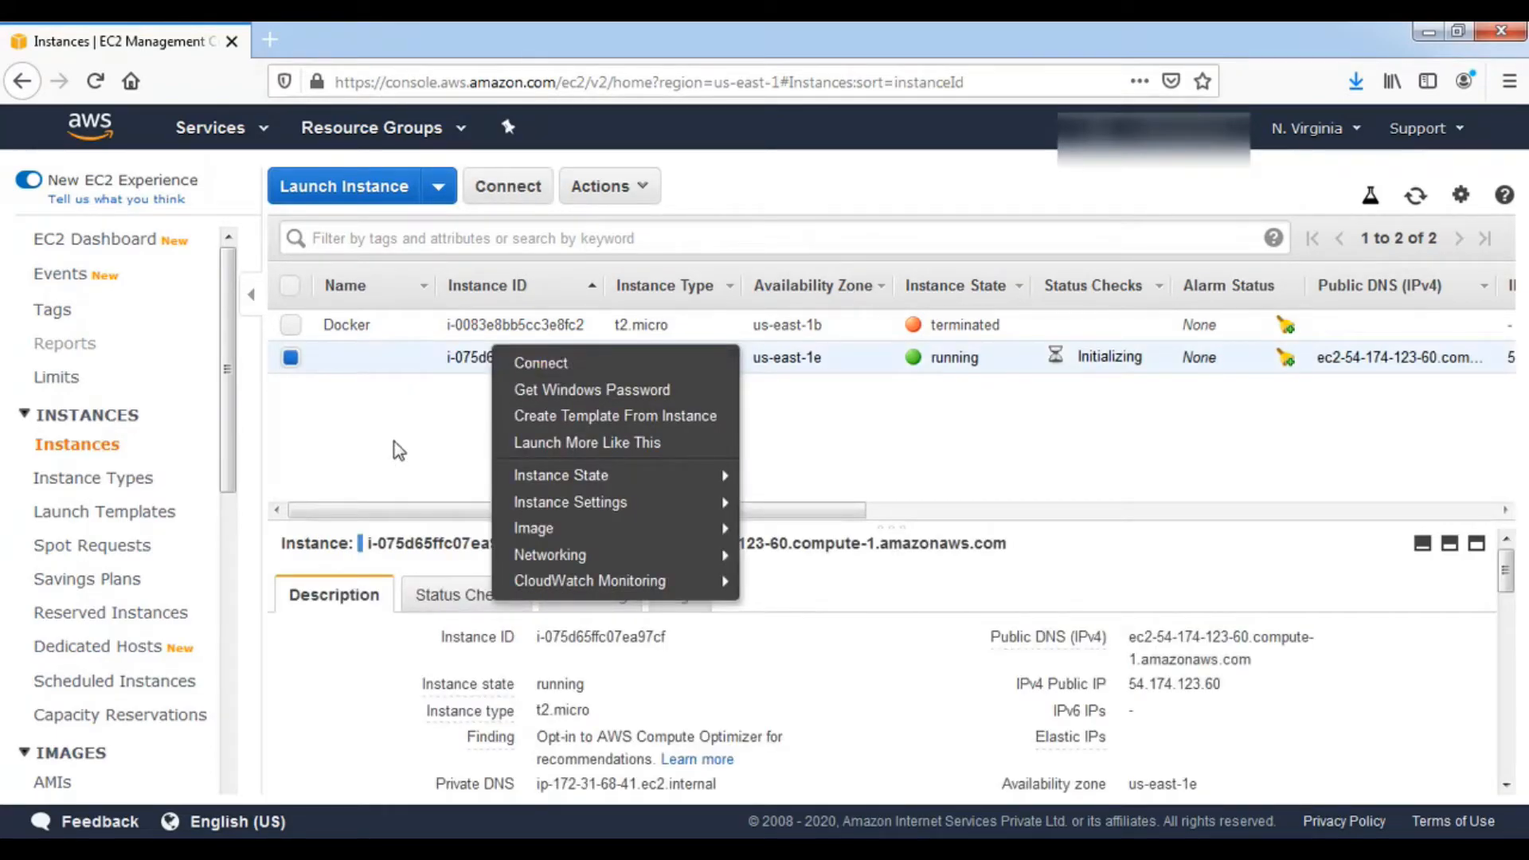
pyautogui.click(622, 373)
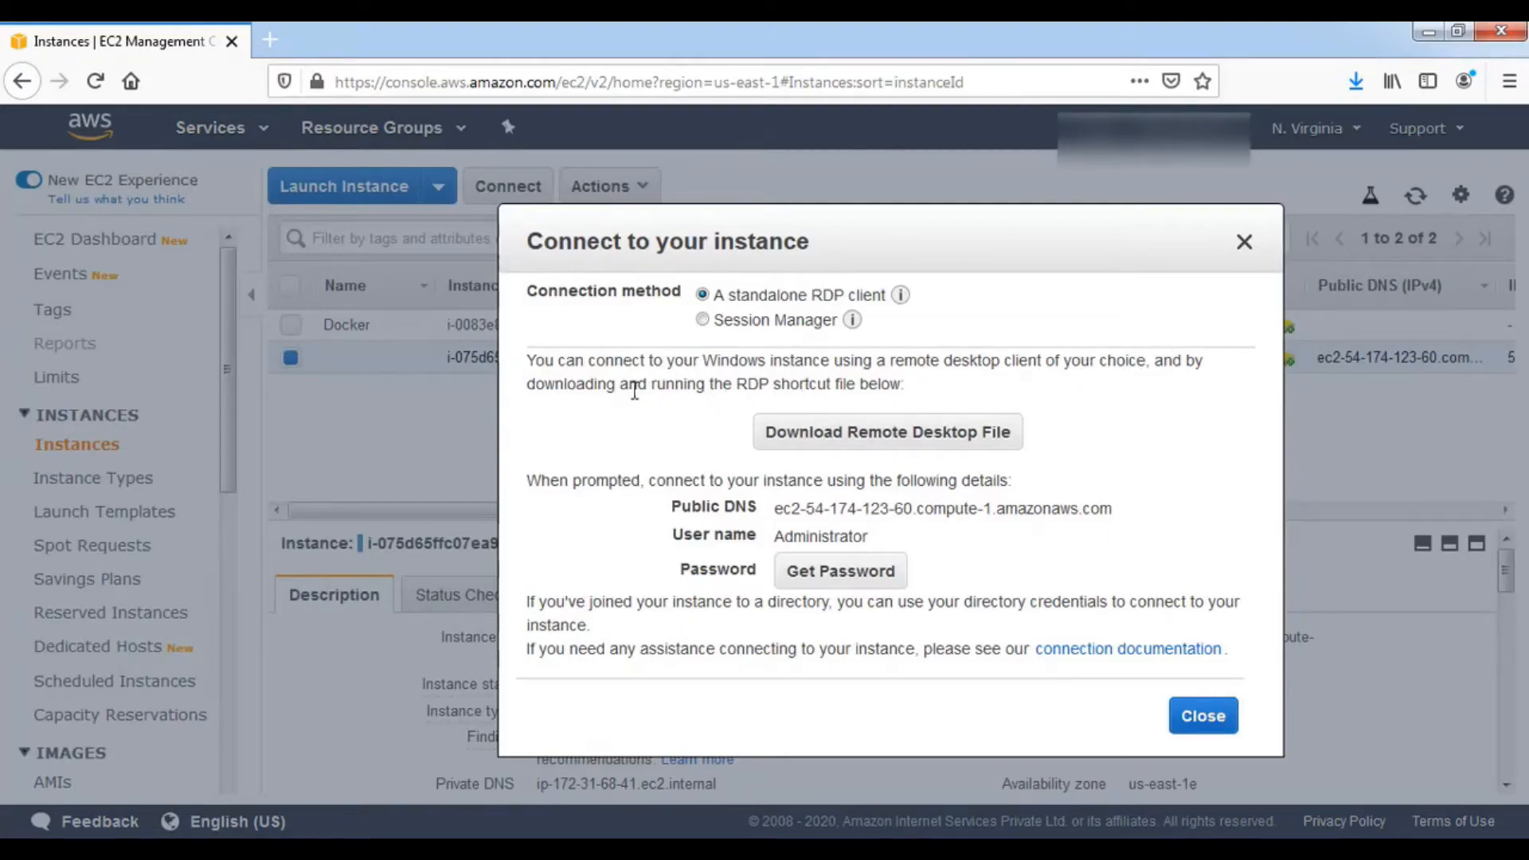
# Download the remote desktop file for the standalone RDP client and open the password retrieval form
pyautogui.click(883, 452)
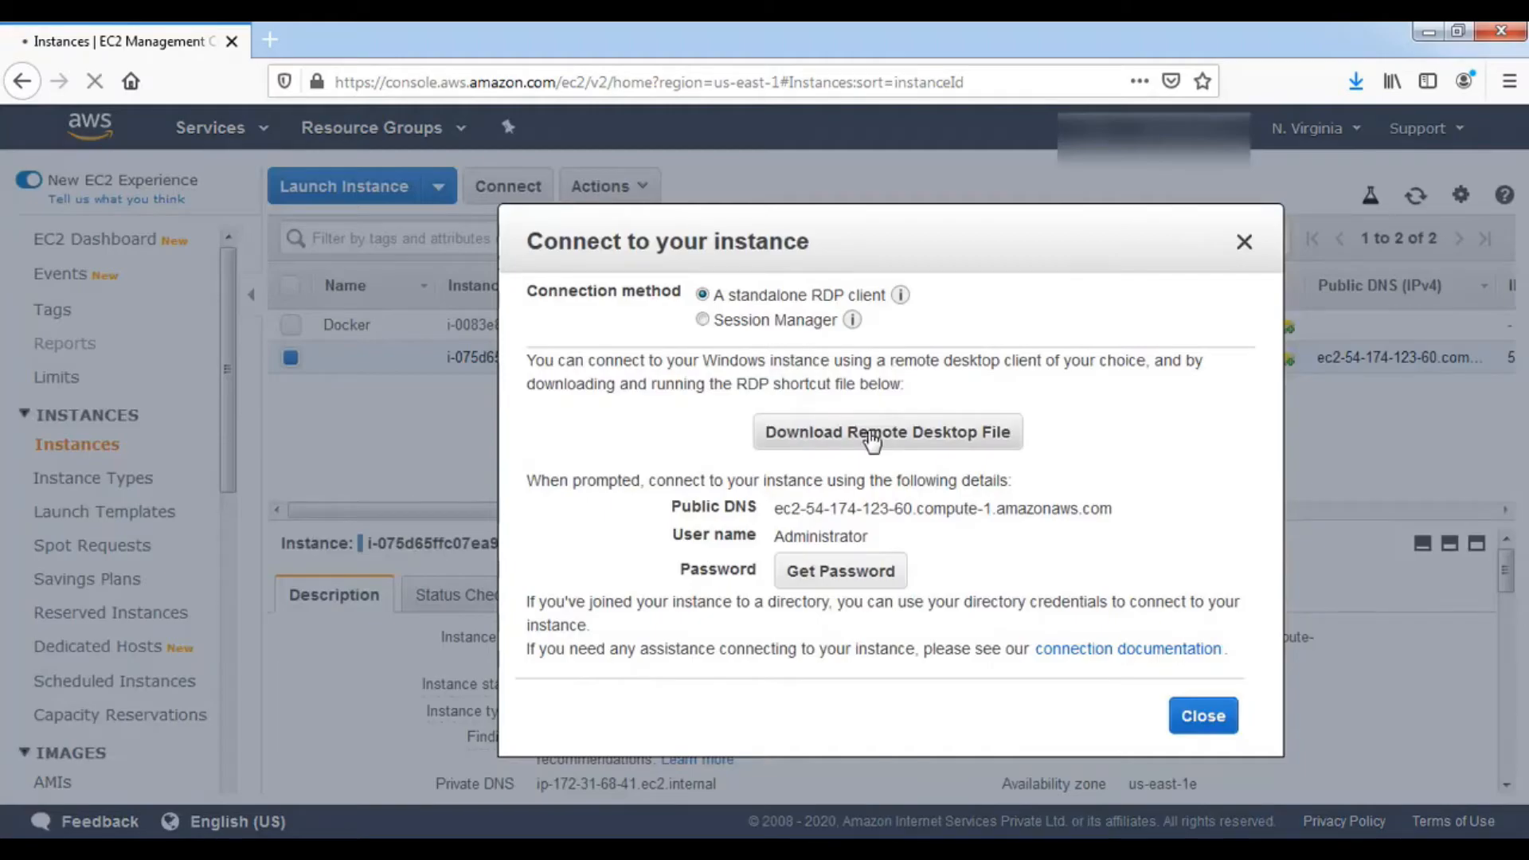
pyautogui.click(872, 438)
pyautogui.click(852, 560)
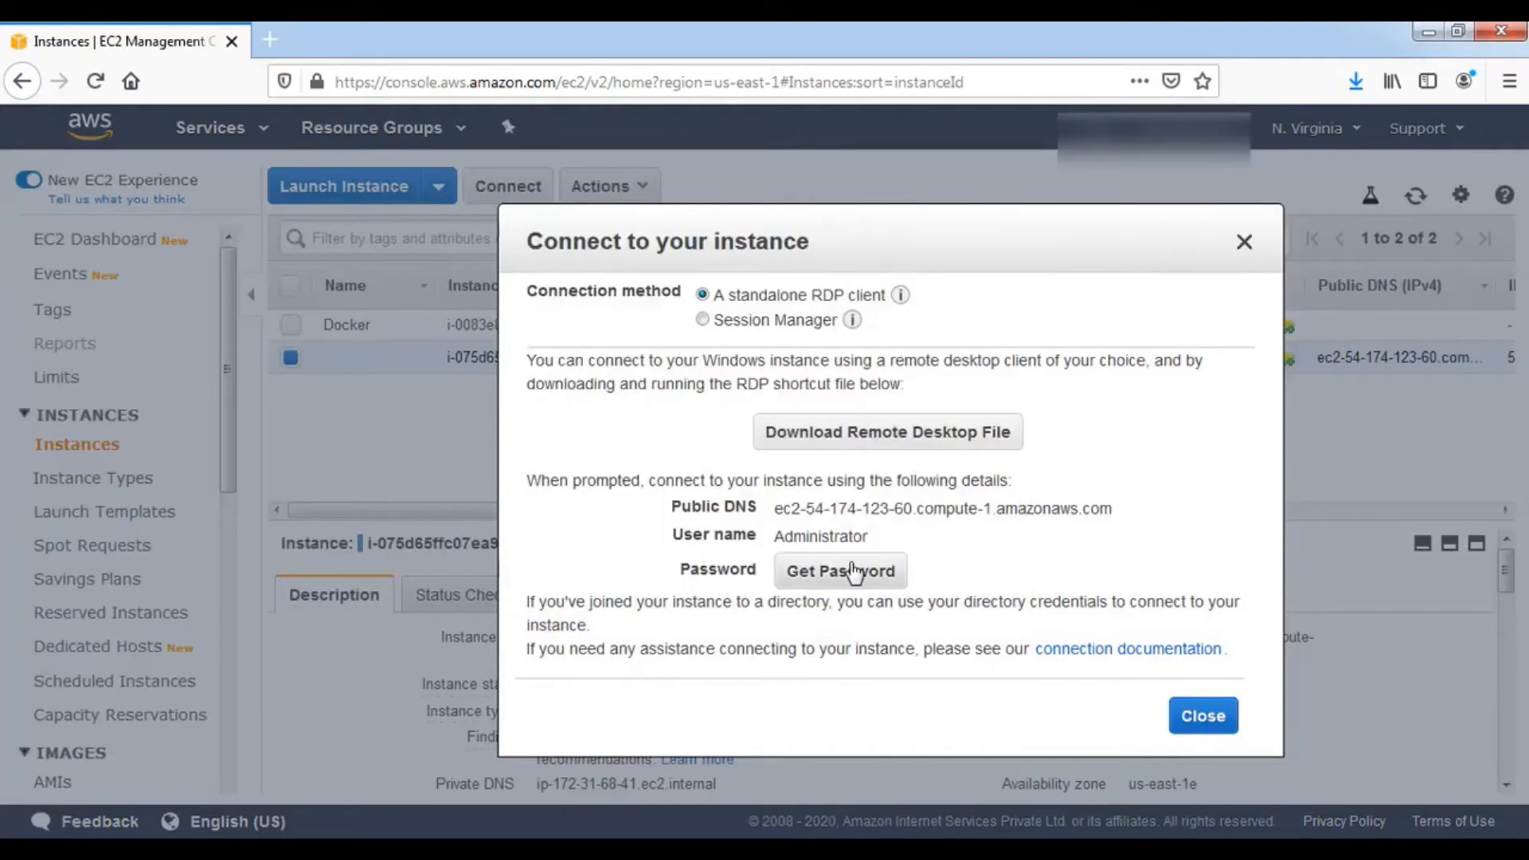
pyautogui.click(880, 476)
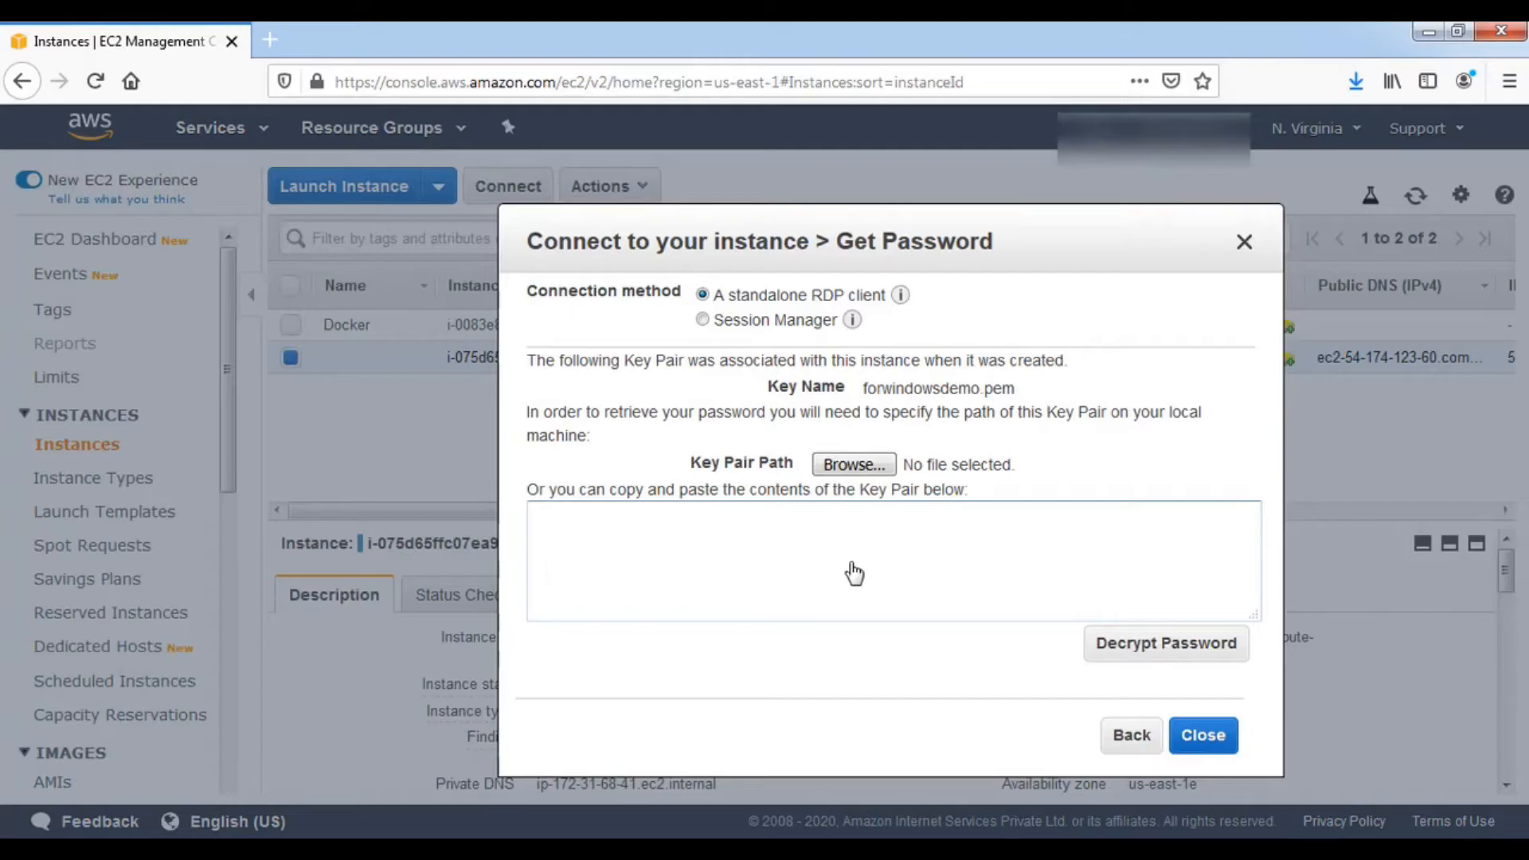
# Locate the downloaded forwindowsdemo.pem key file in its containing folder, then put the folder window aside
pyautogui.click(849, 471)
pyautogui.click(1359, 83)
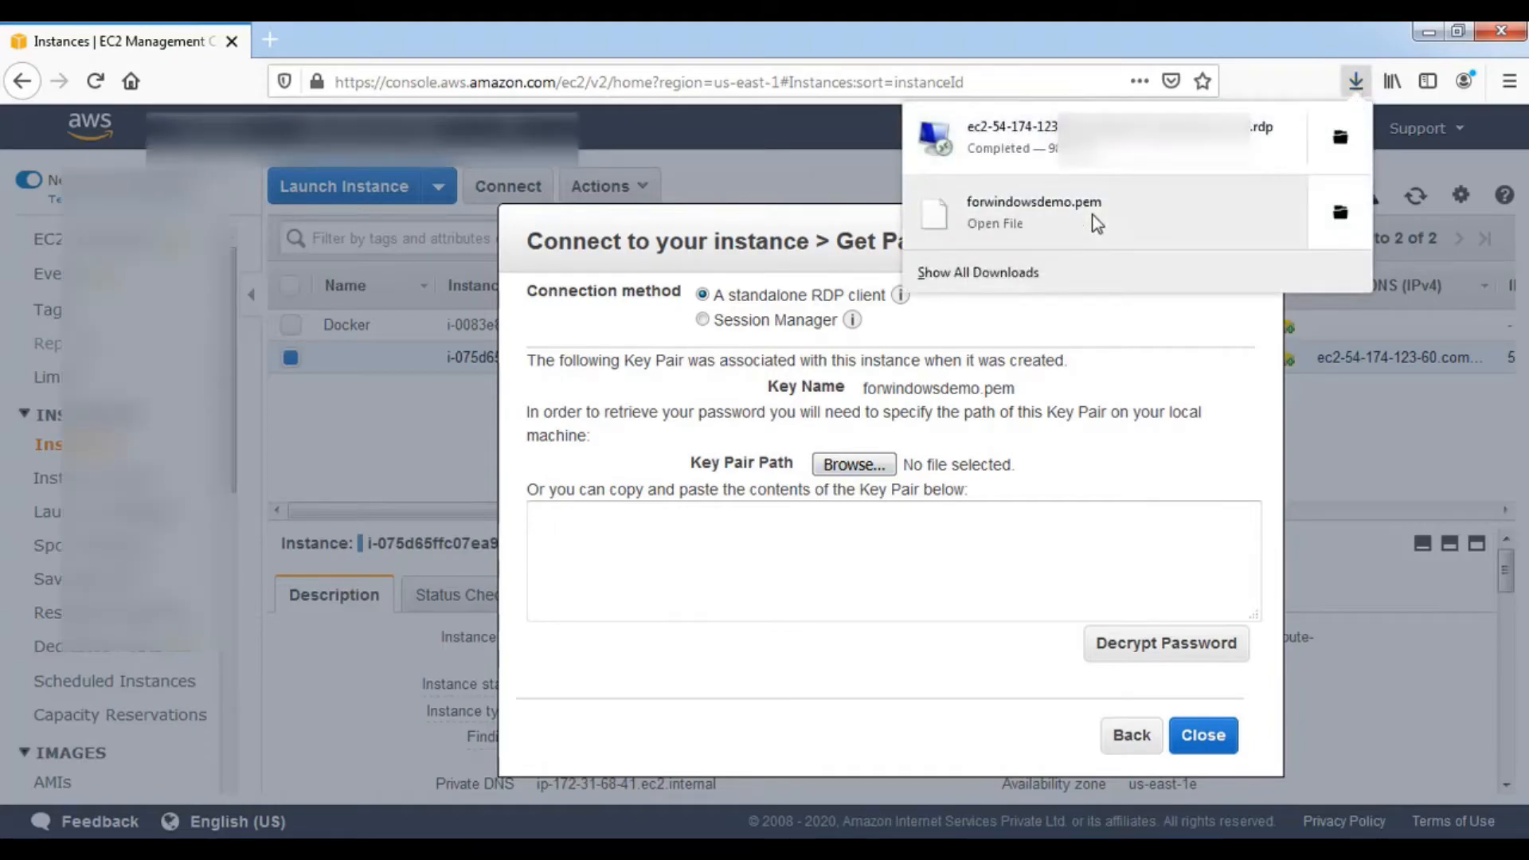
pyautogui.click(1341, 213)
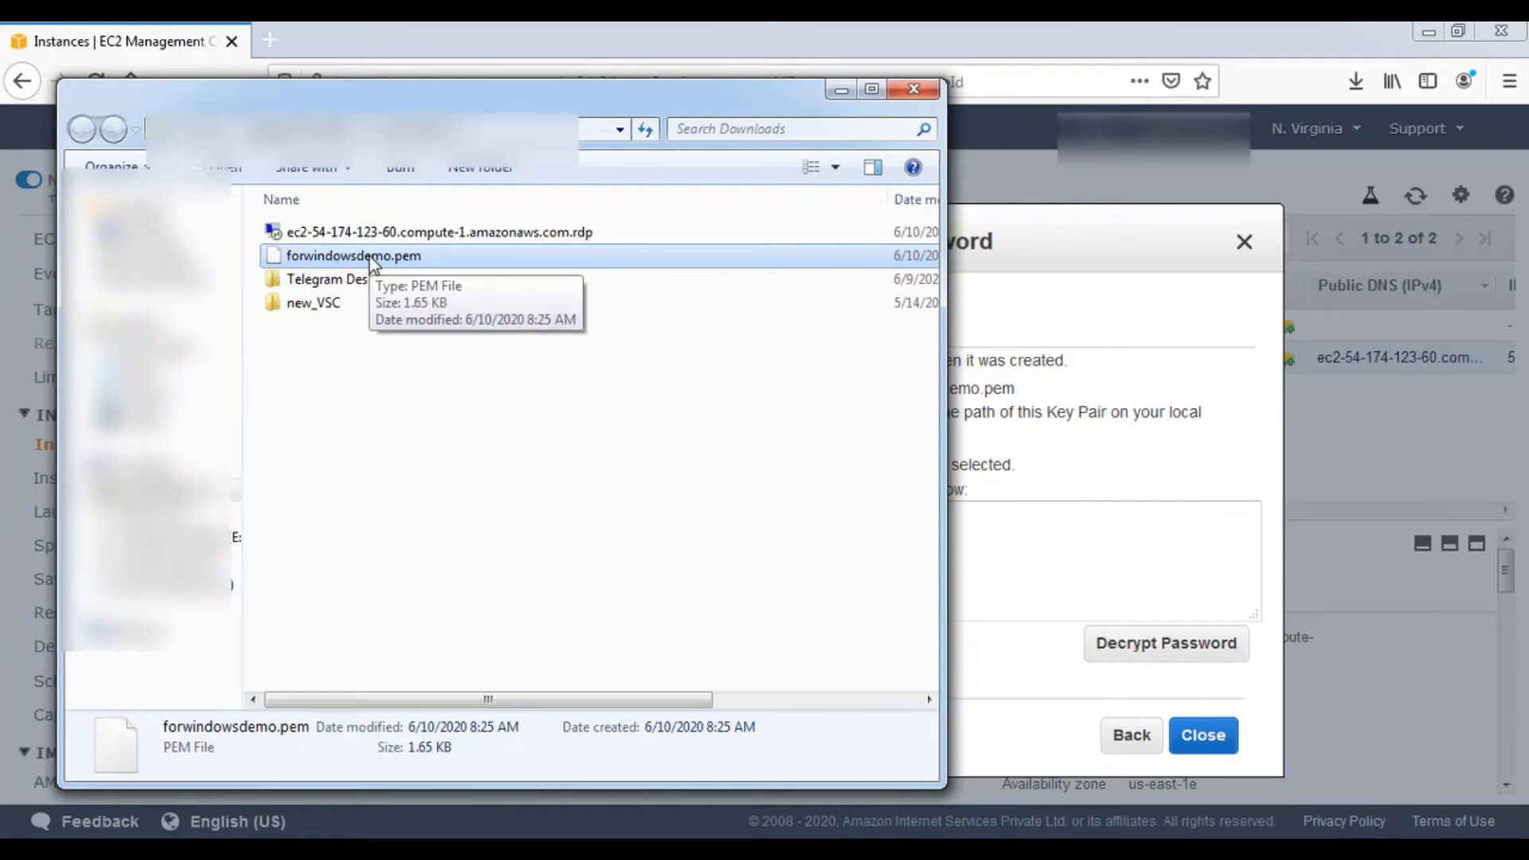
pyautogui.click(370, 261)
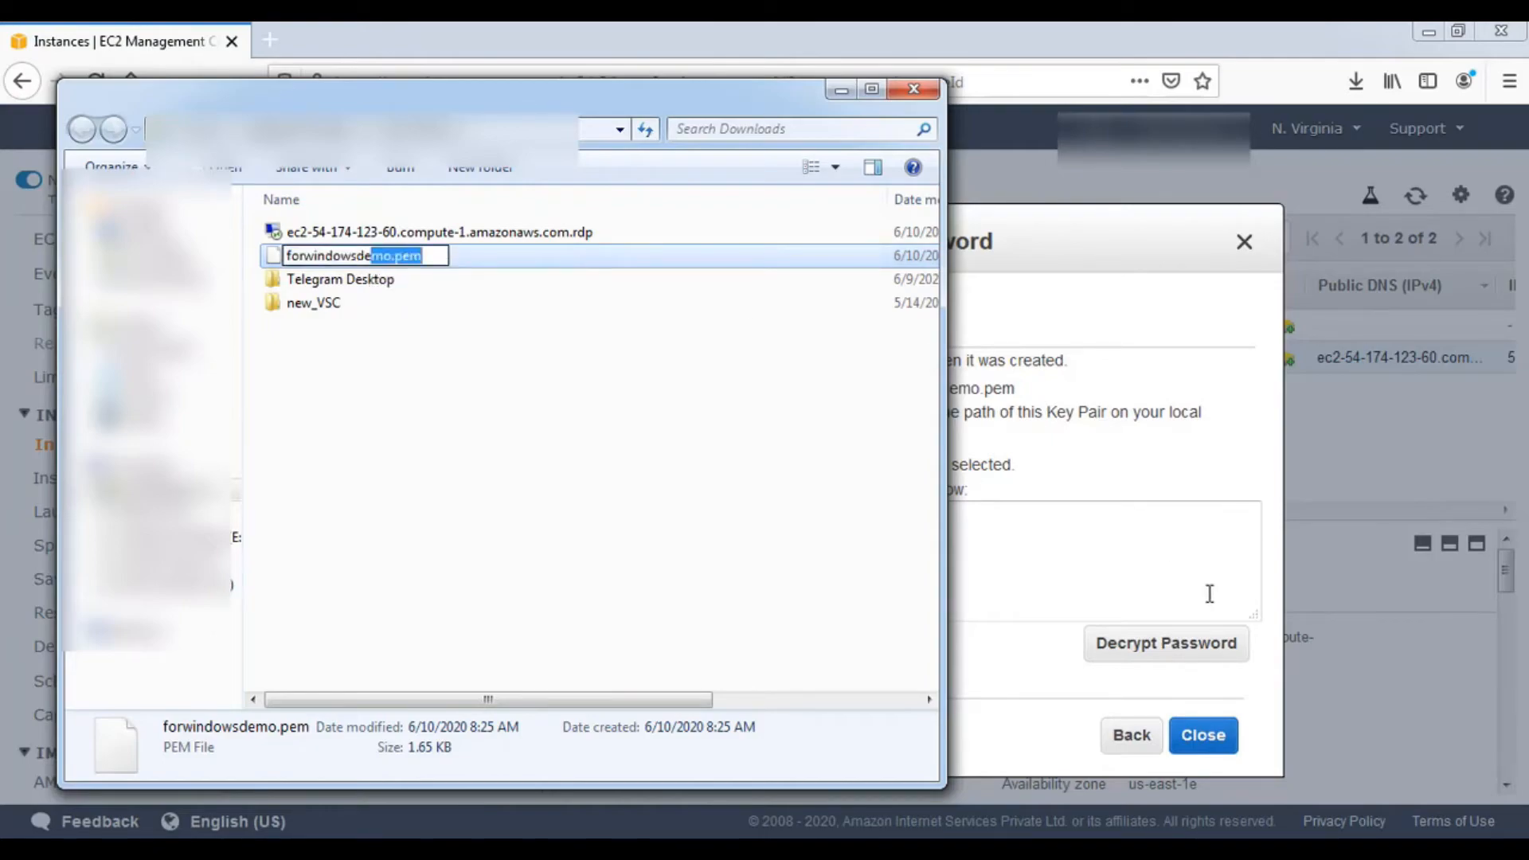
pyautogui.click(649, 495)
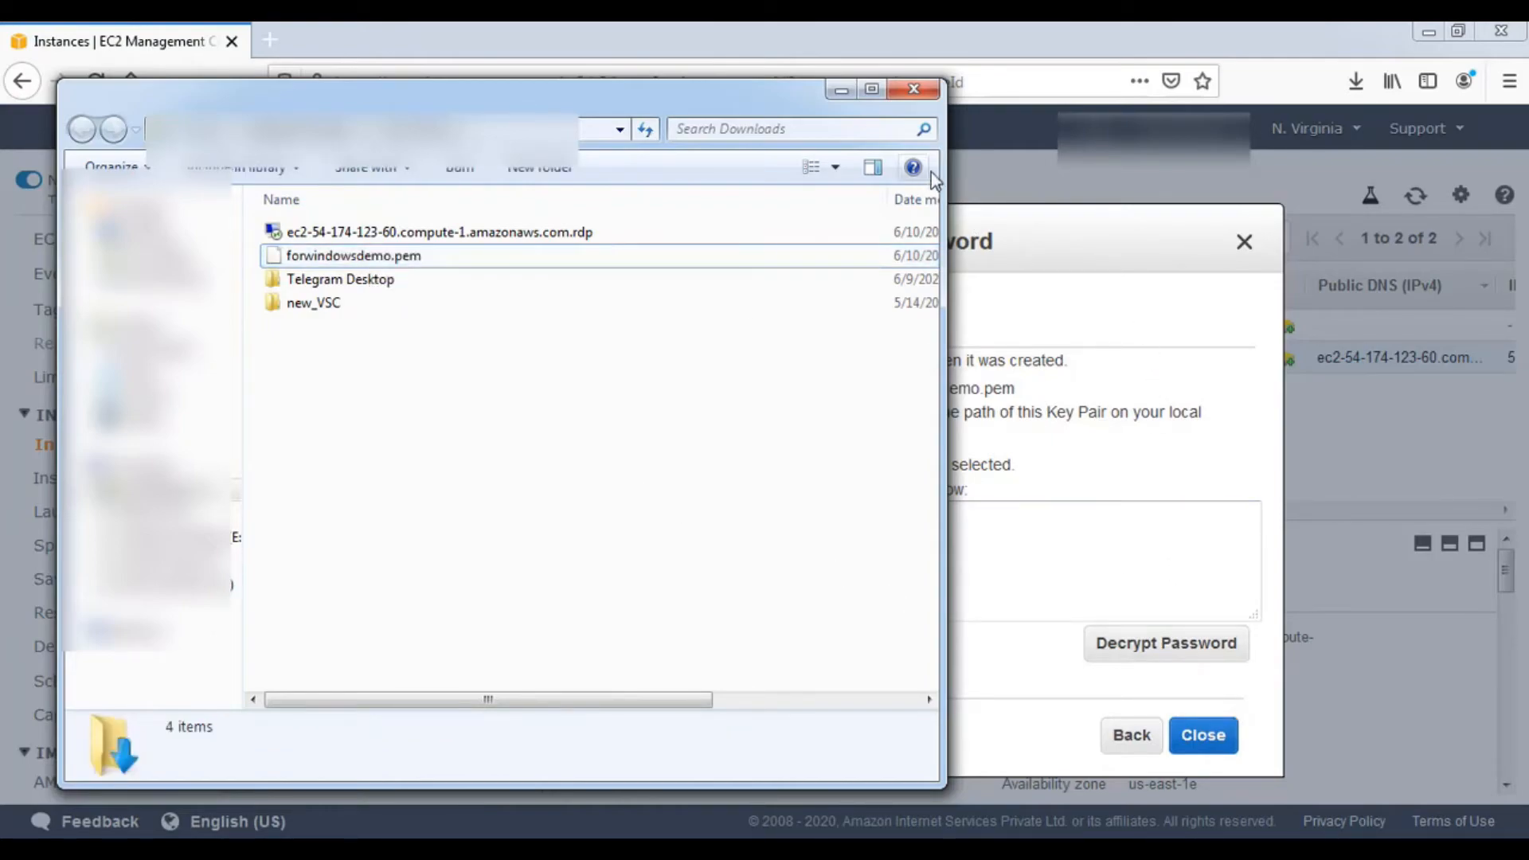
pyautogui.click(838, 96)
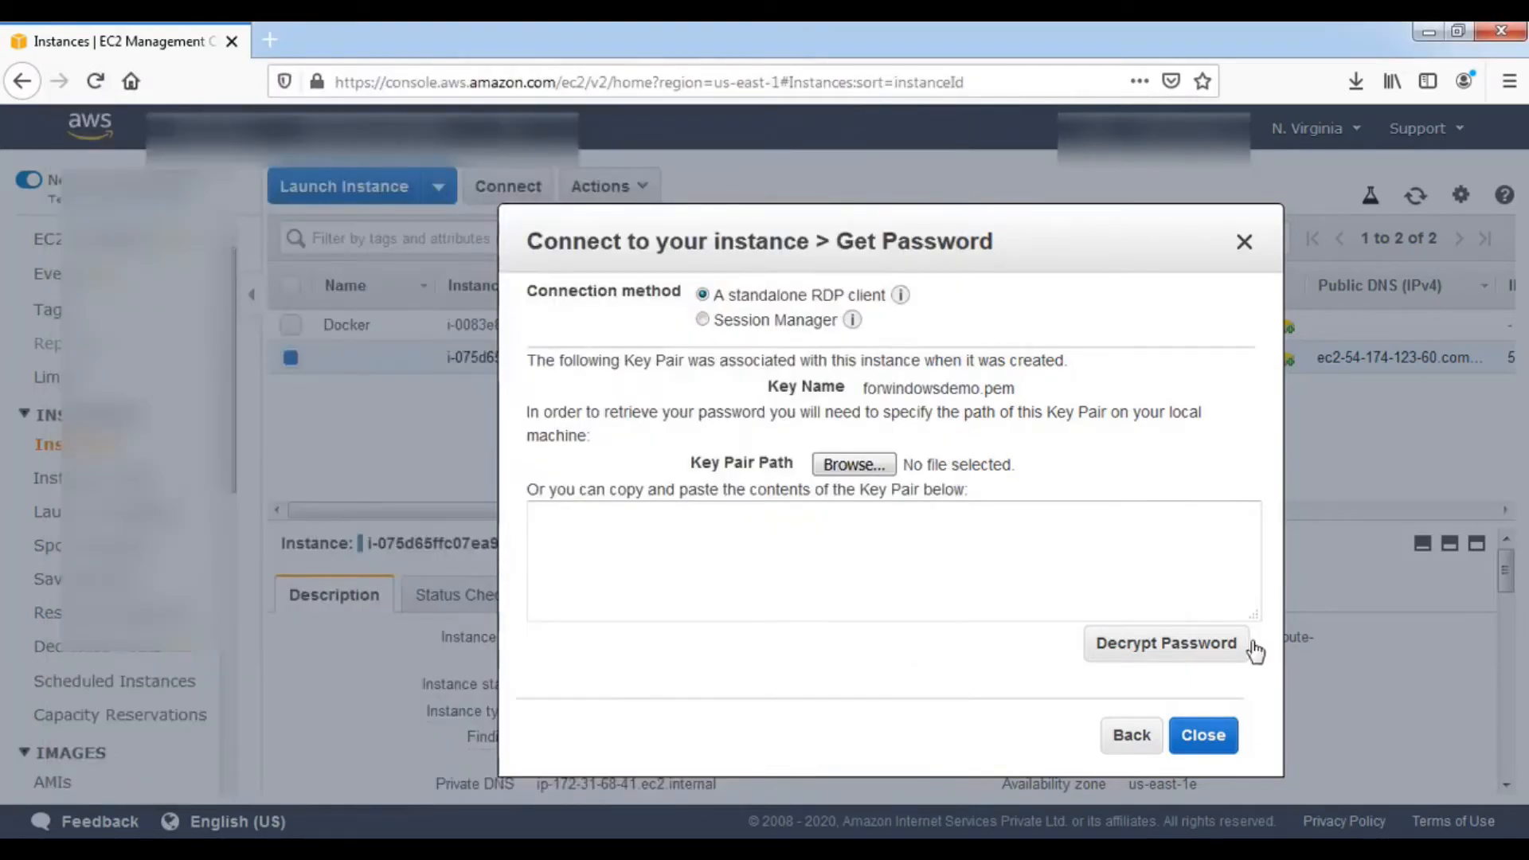
# Supply the forwindowsdemo.pem file from the Downloads folder as the key pair and decrypt the instance's password
pyautogui.click(853, 465)
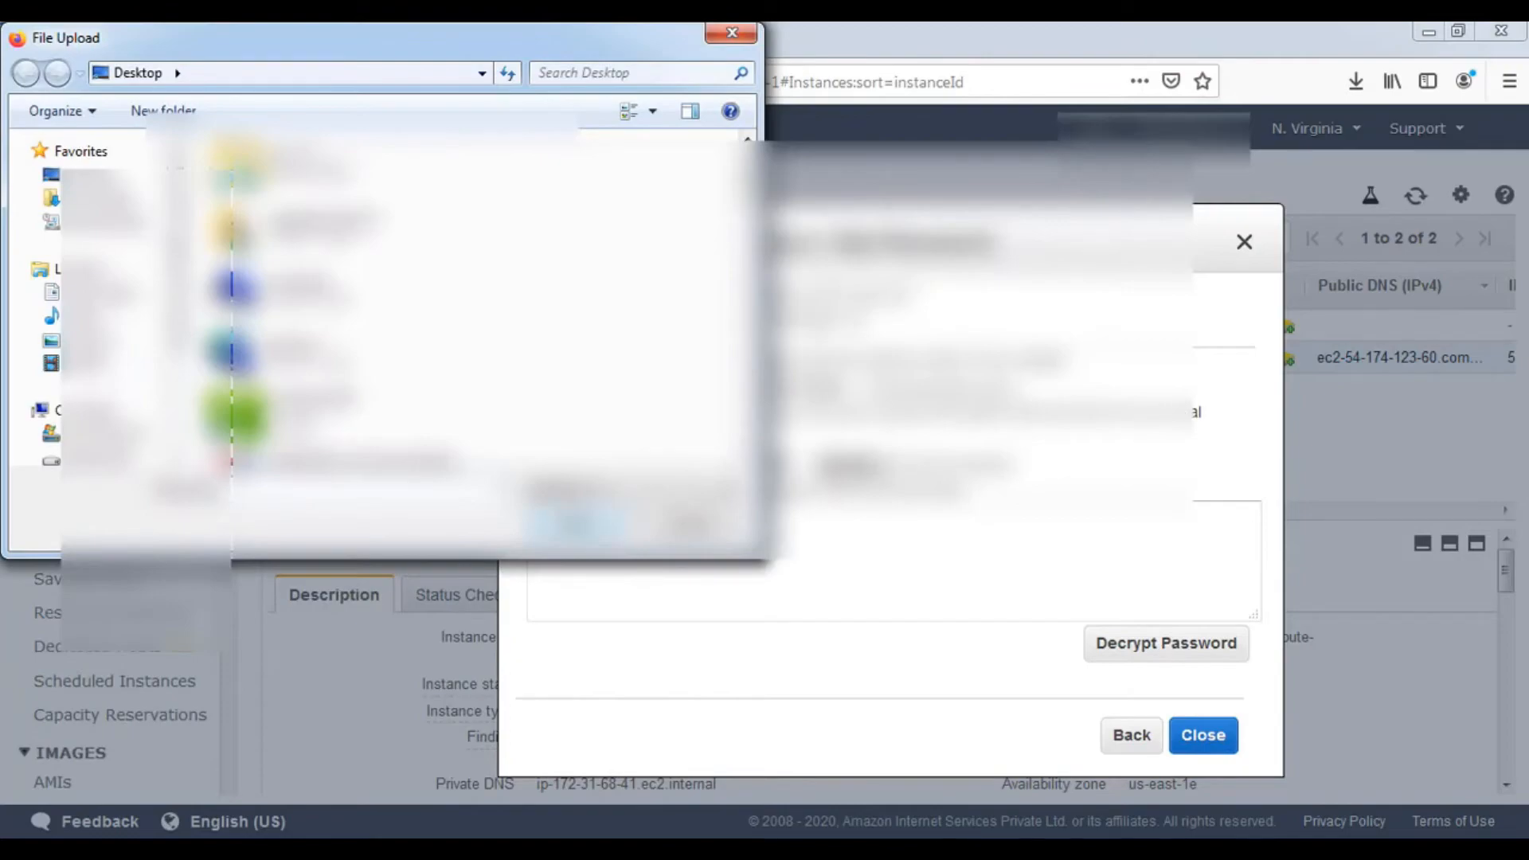
pyautogui.hotkey('alt', 'Tab')
pyautogui.click(514, 130)
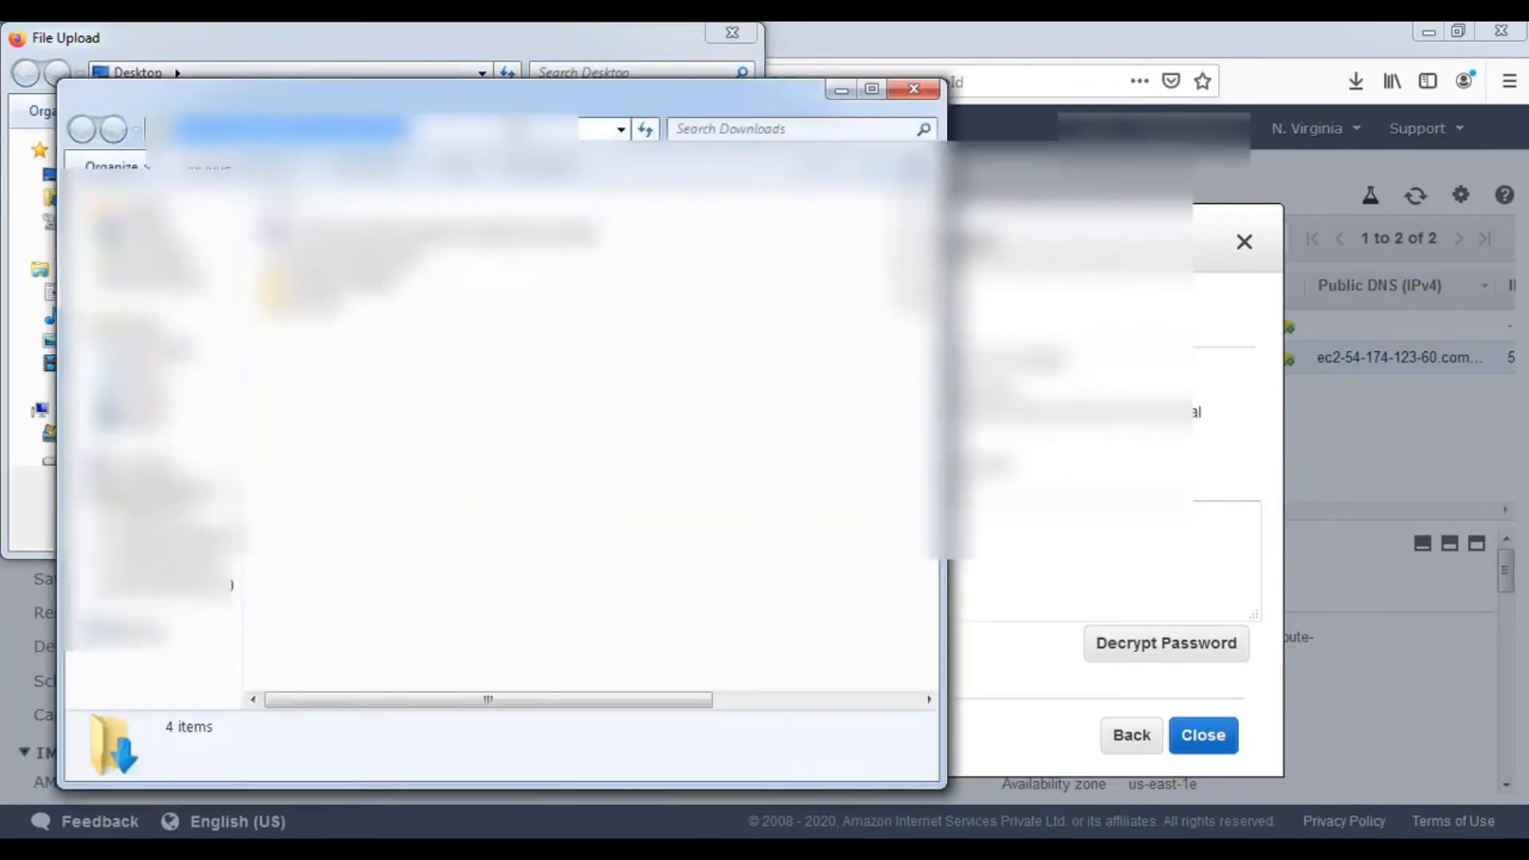
pyautogui.click(841, 91)
pyautogui.click(401, 489)
pyautogui.hotkey('ctrl', 'v')
pyautogui.click(574, 522)
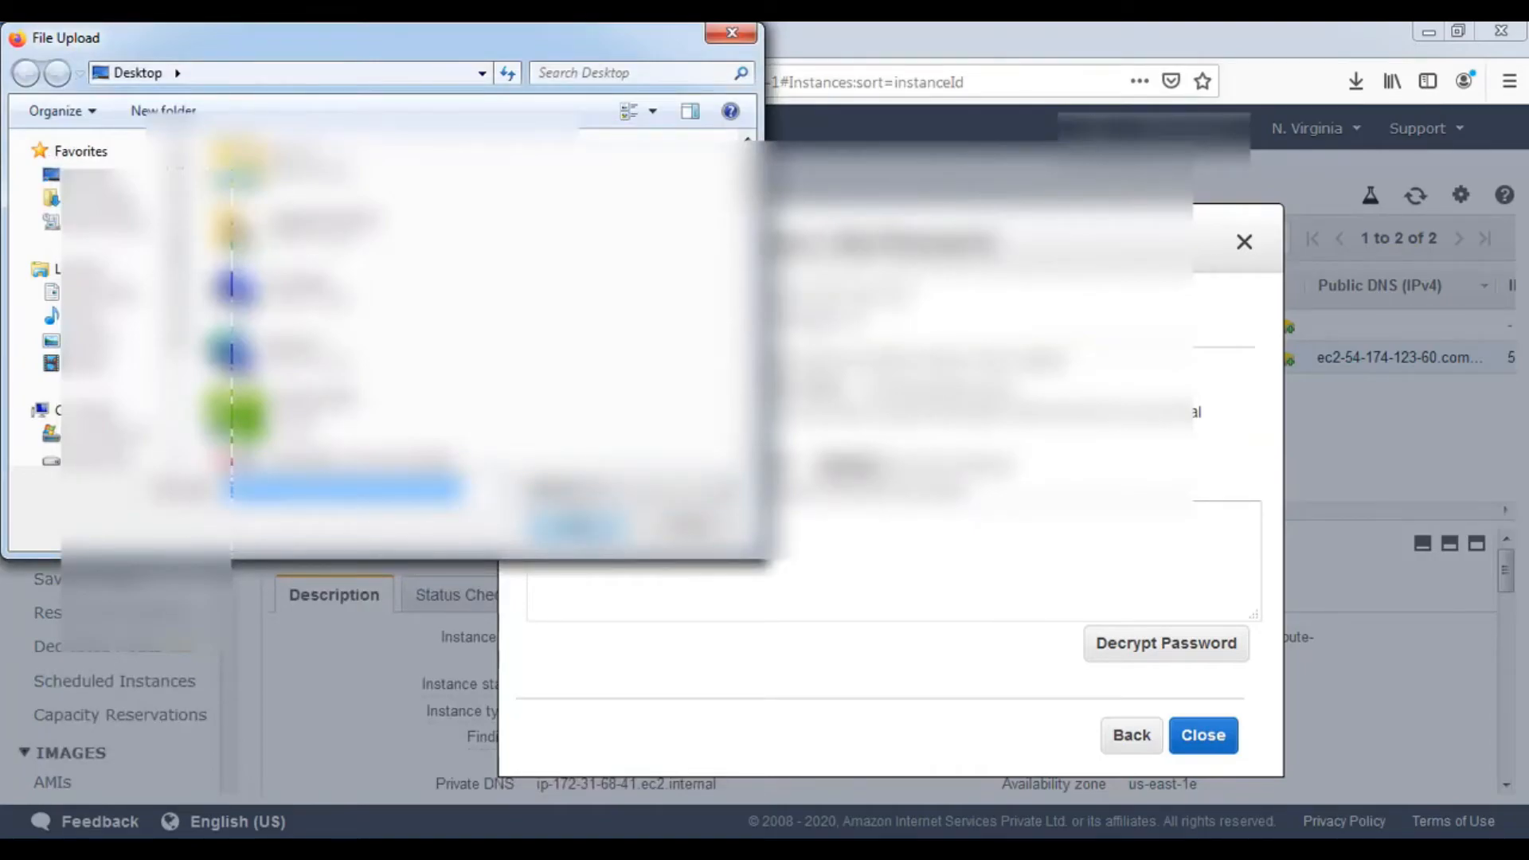
pyautogui.click(1146, 646)
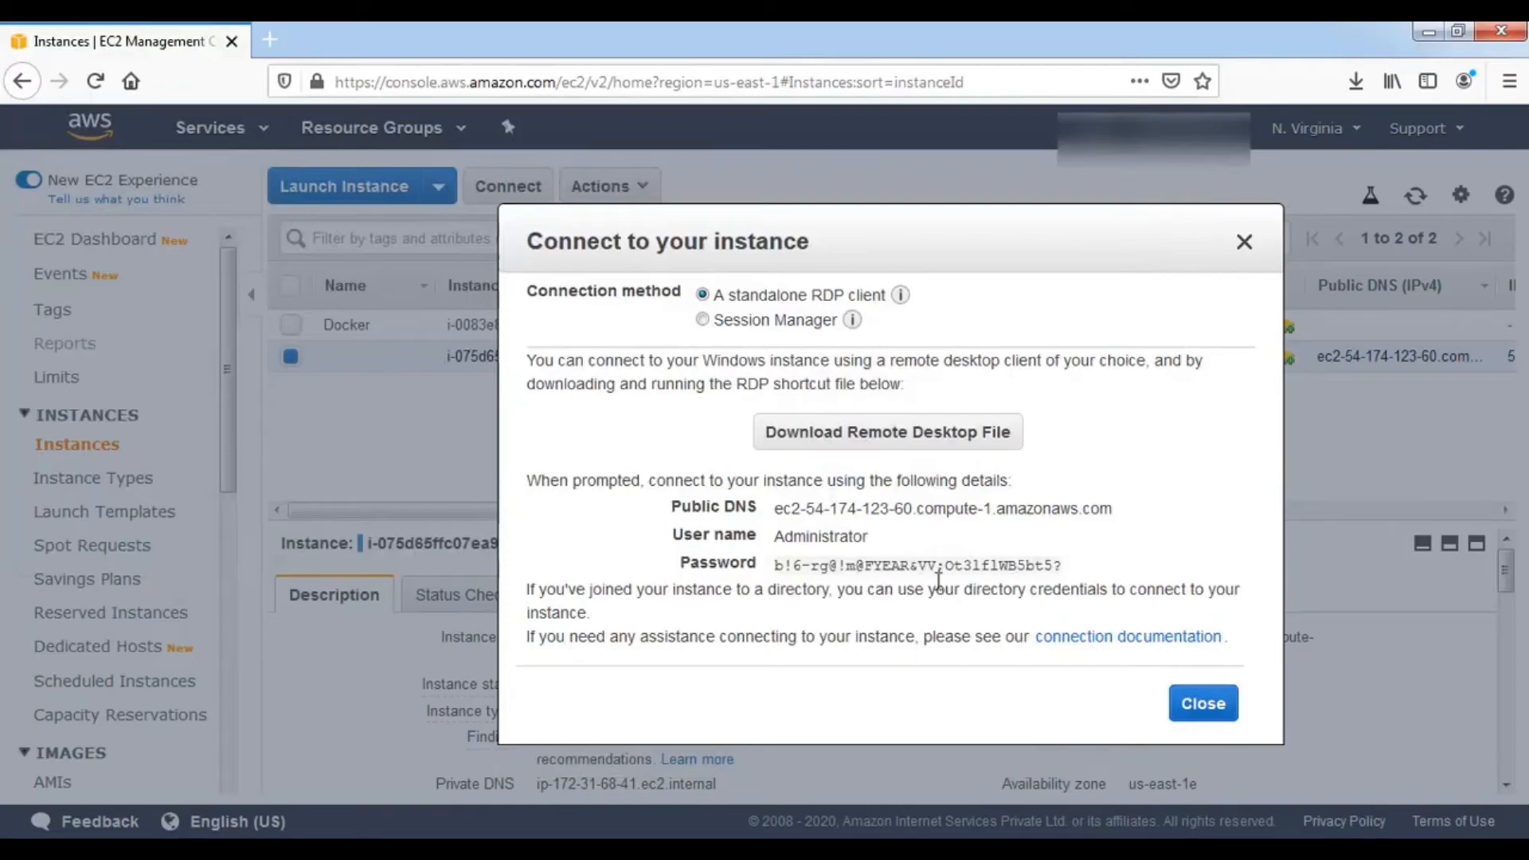
# Copy the decrypted instance password into a new Notepad document, leaving two blank lines above it
pyautogui.click(1072, 564)
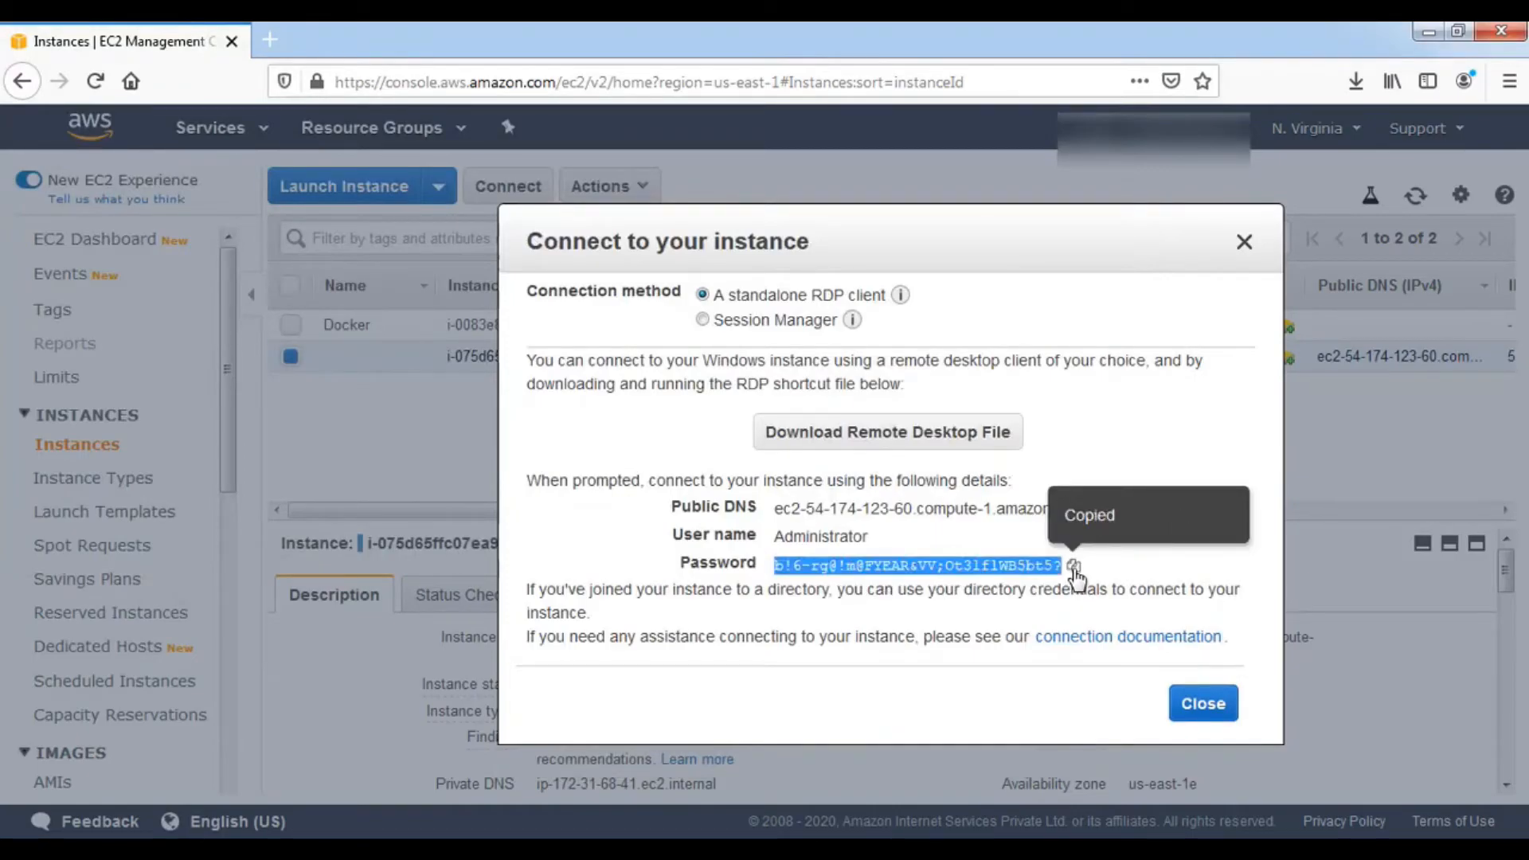
pyautogui.press('super+r')
pyautogui.write('not')
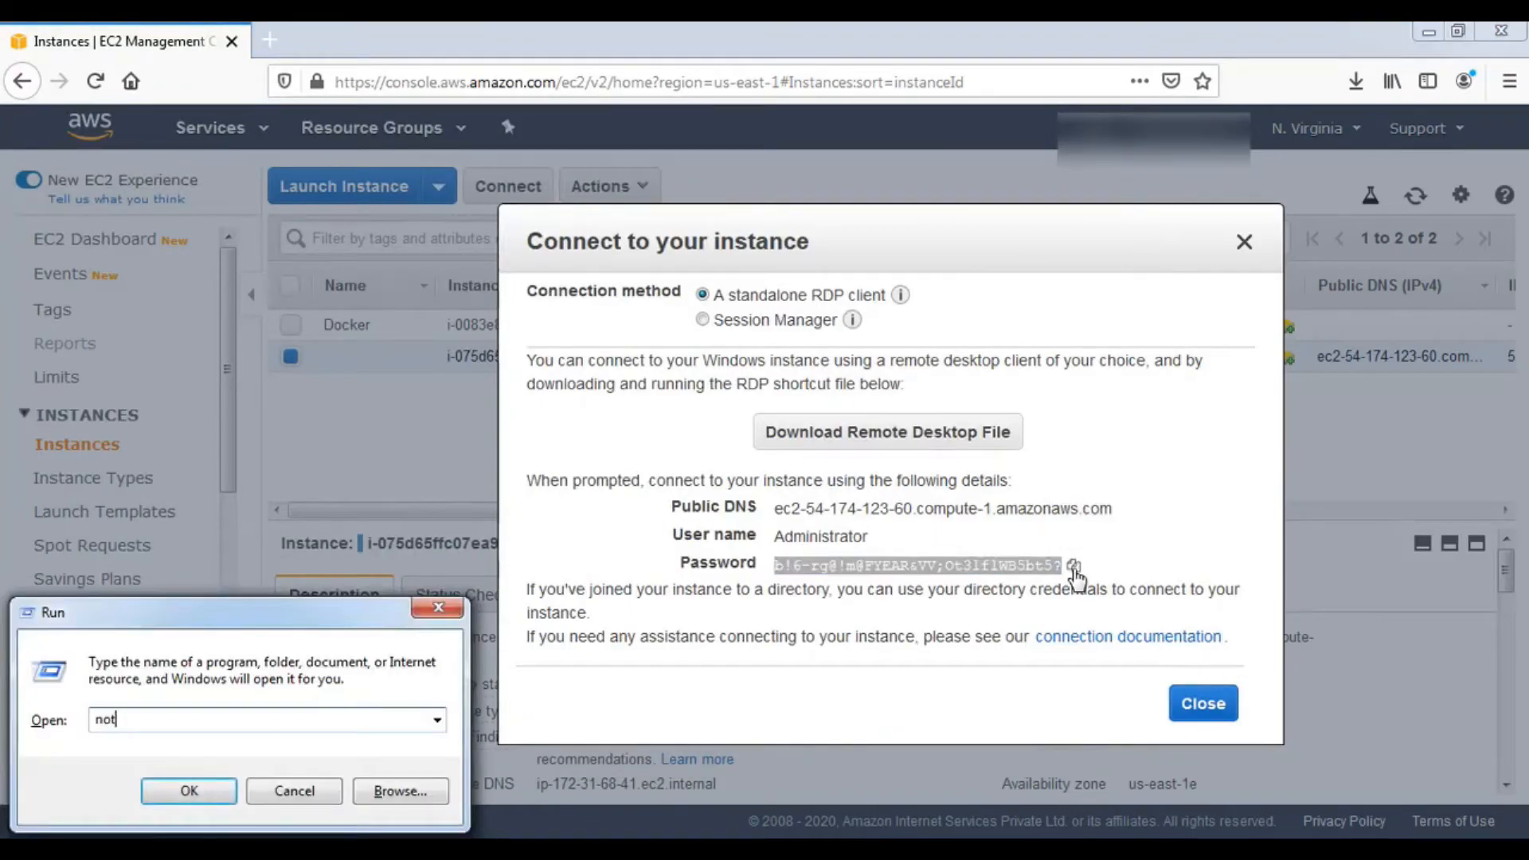
pyautogui.press('Return')
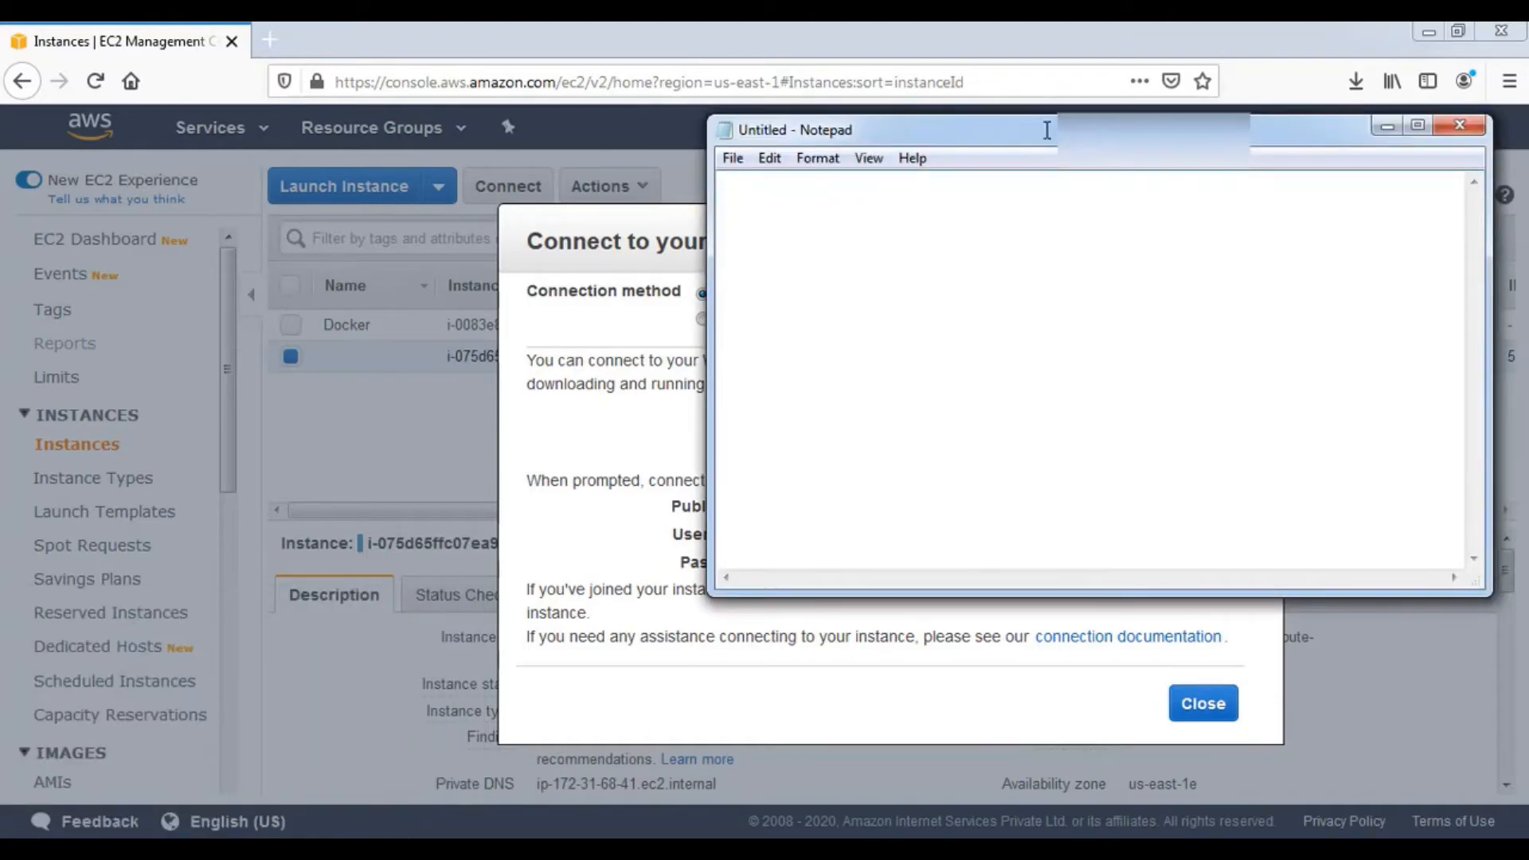
pyautogui.hotkey('ctrl', 'v')
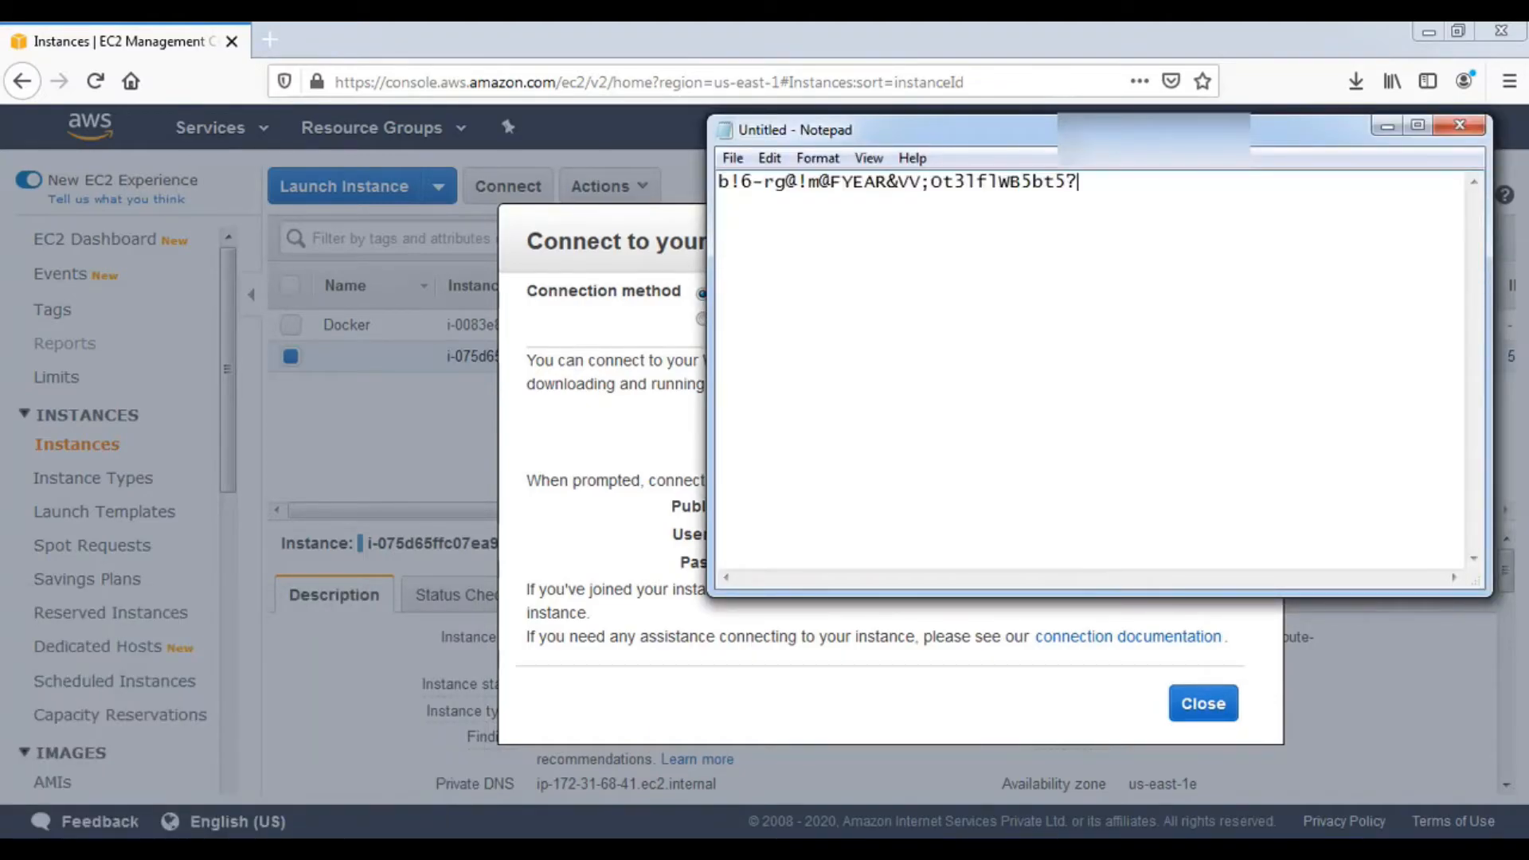
pyautogui.press('Home')
pyautogui.press('Return')
pyautogui.press('Return')
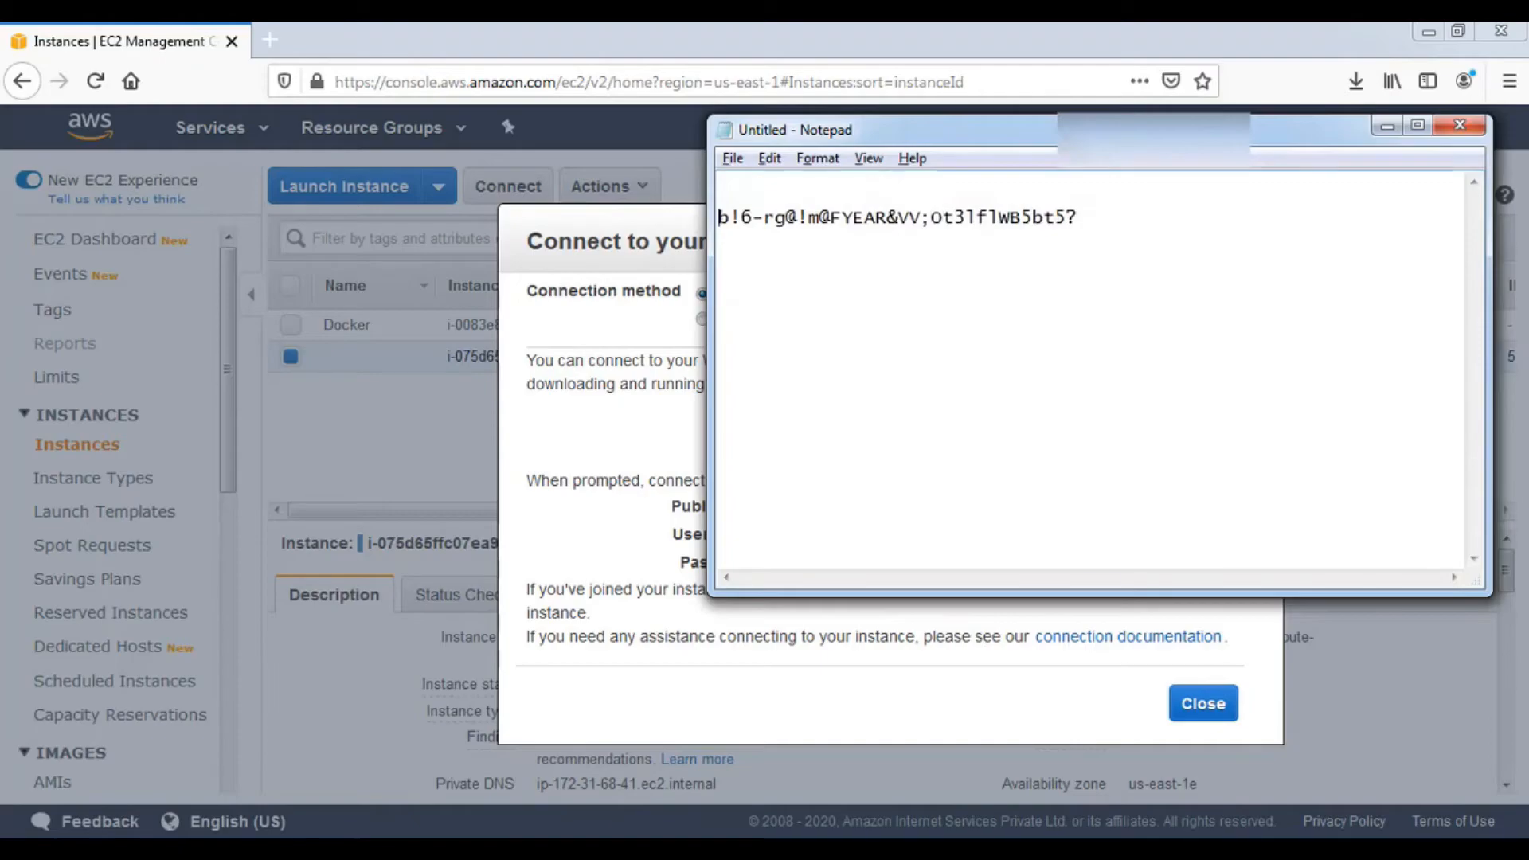
# Copy the user name Administrator from the connection details to the line above the password in Notepad
pyautogui.hotkey('alt', 'Tab')
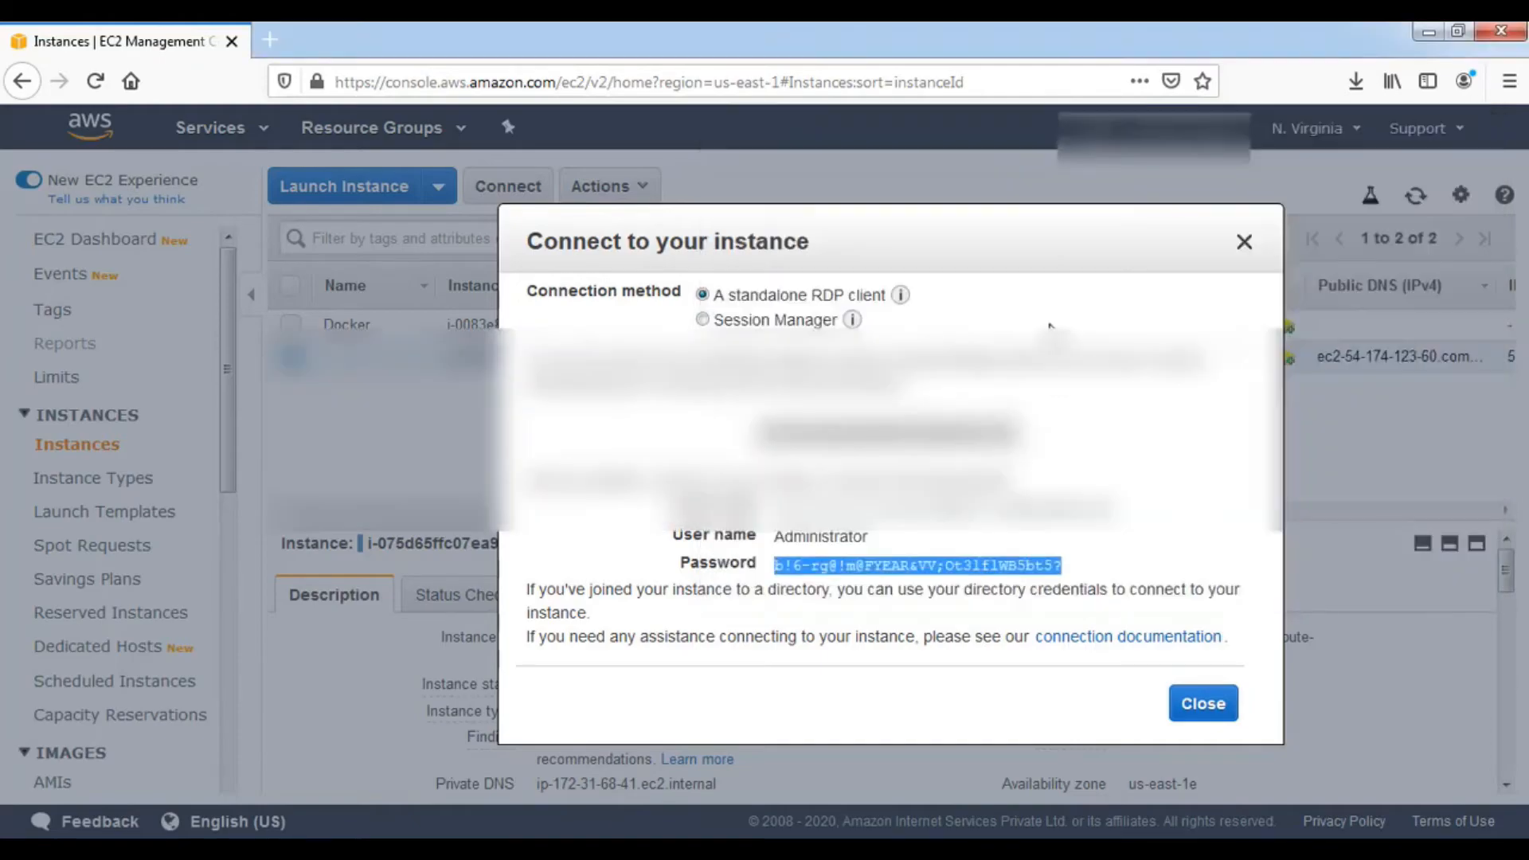
pyautogui.click(859, 535)
pyautogui.doubleClick(859, 535)
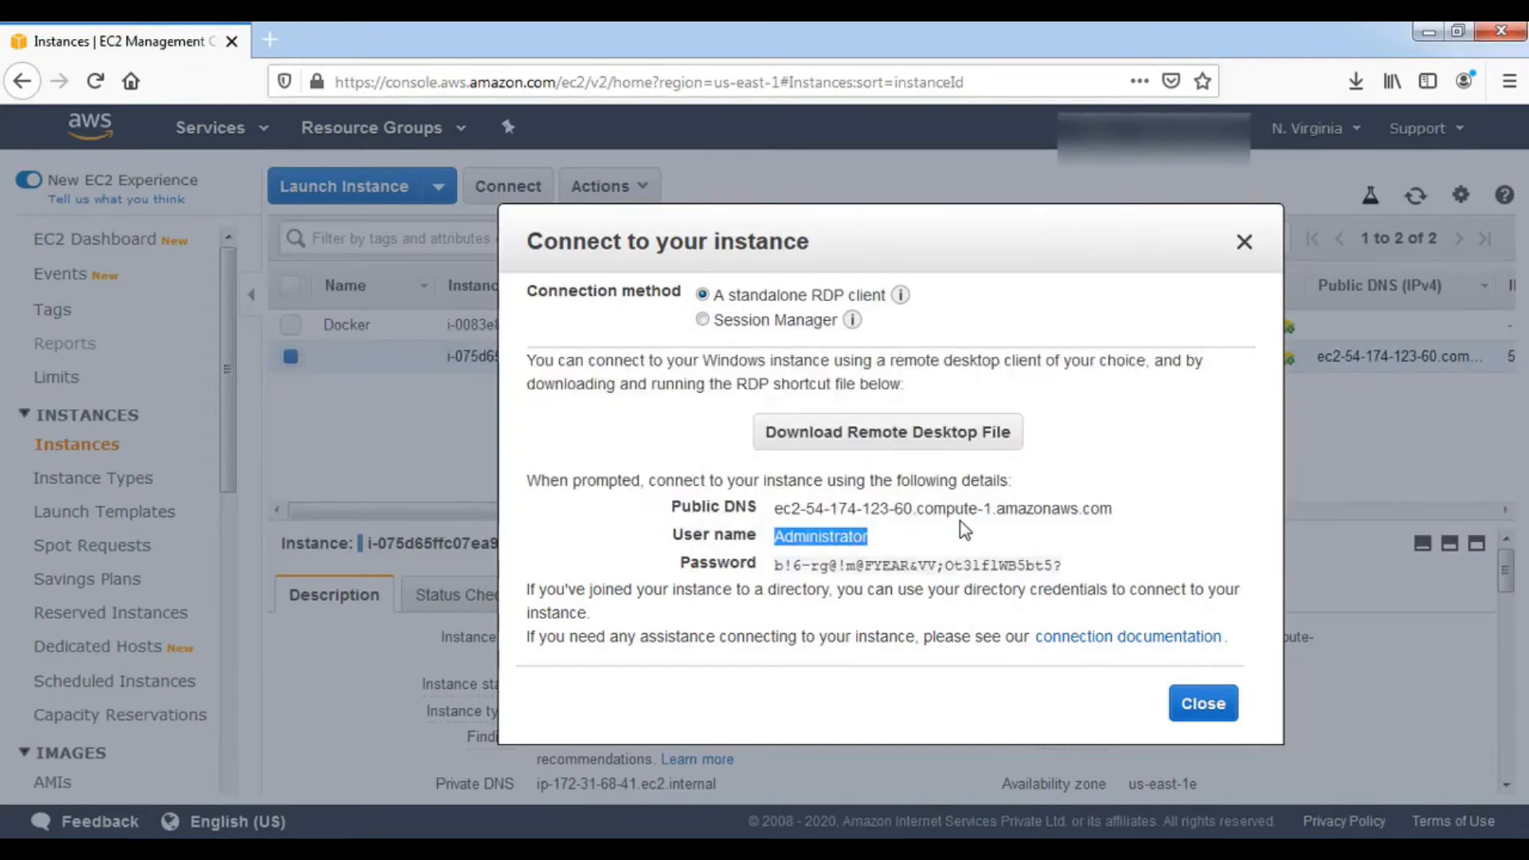
pyautogui.hotkey('alt', 'Tab')
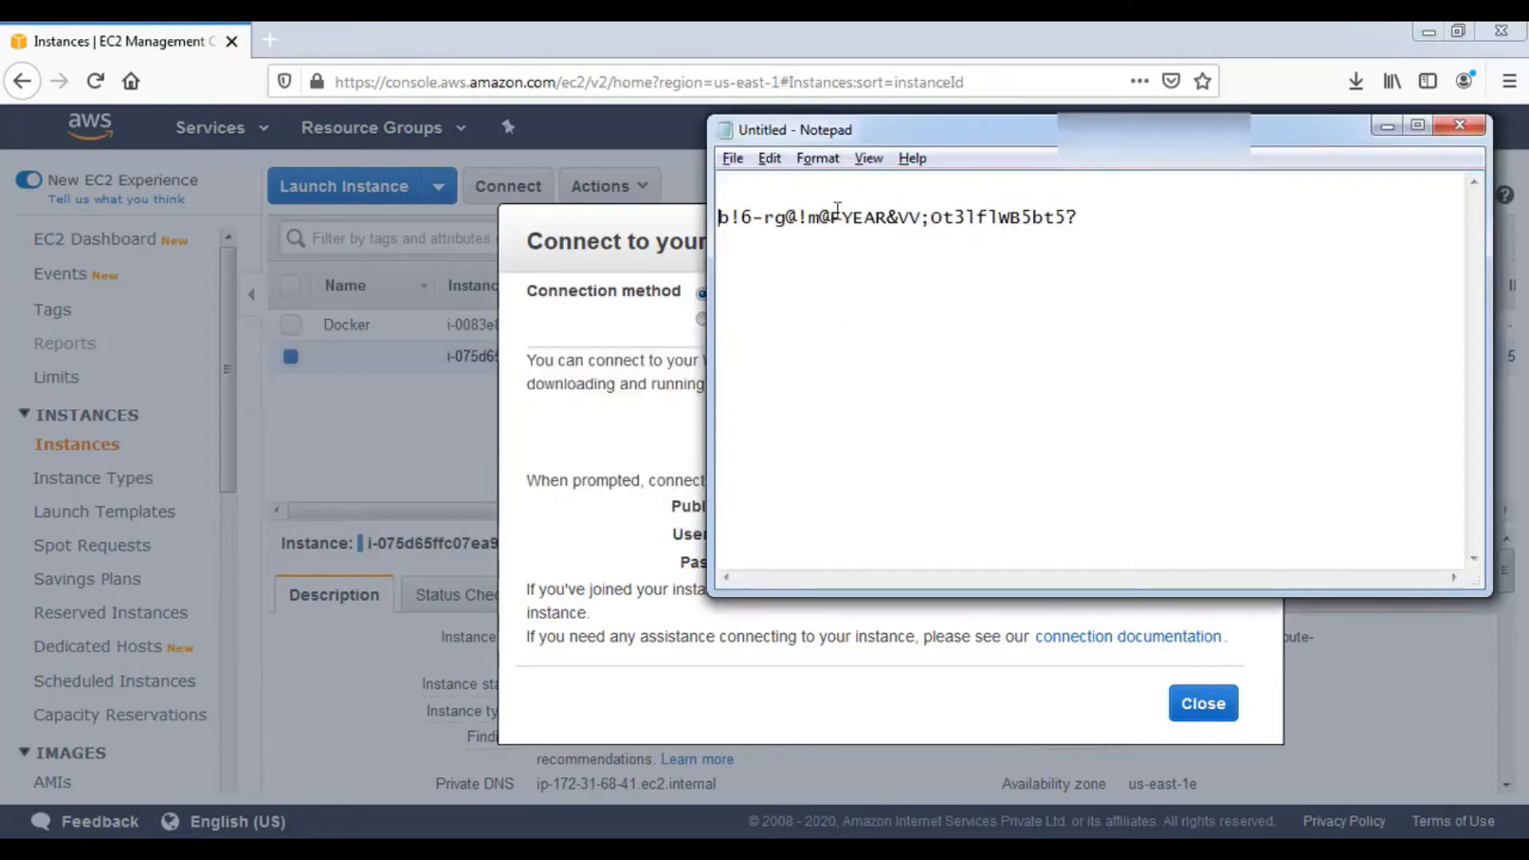
pyautogui.hotkey('ctrl', 'v')
pyautogui.hotkey('alt', 'Tab')
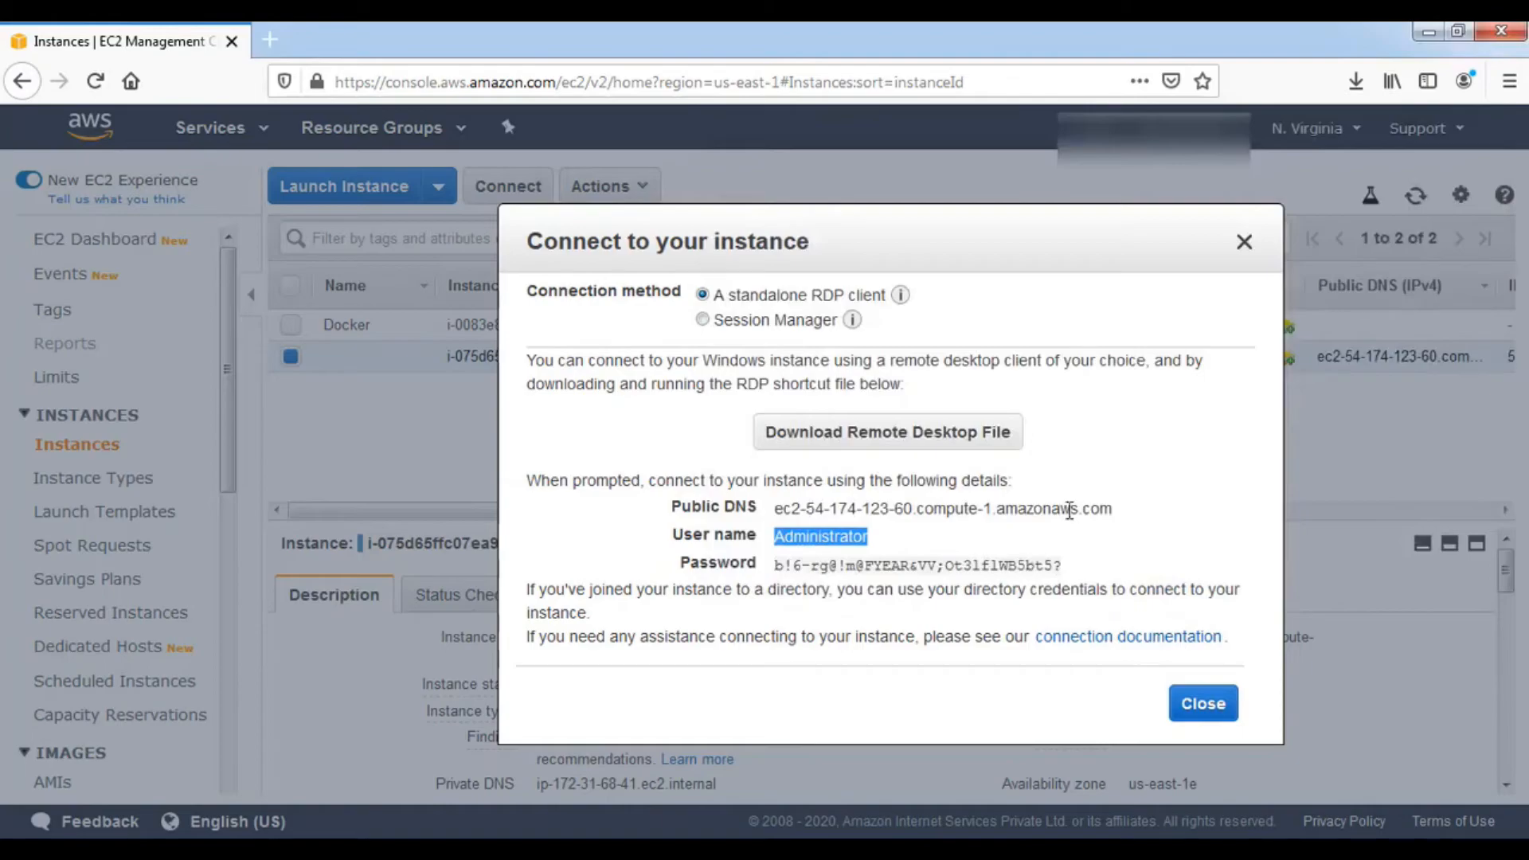
# Copy the public DNS ec2-54-174-123-60.compute-1.amazonaws.com to the first line of the Notepad document
pyautogui.moveTo(1101, 513); pyautogui.dragTo(778, 511)
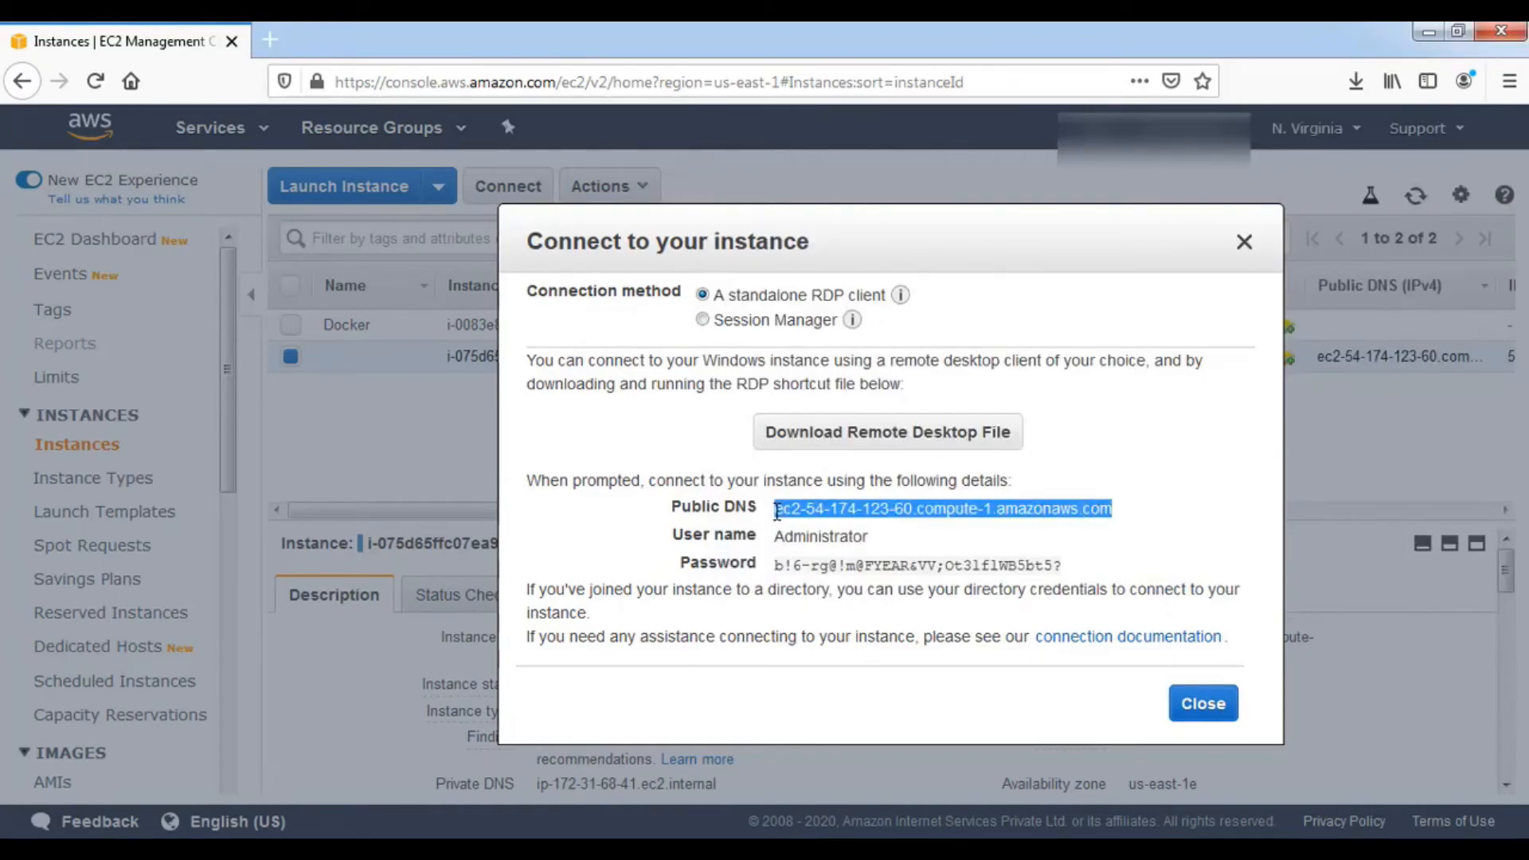
pyautogui.hotkey('alt', 'Tab')
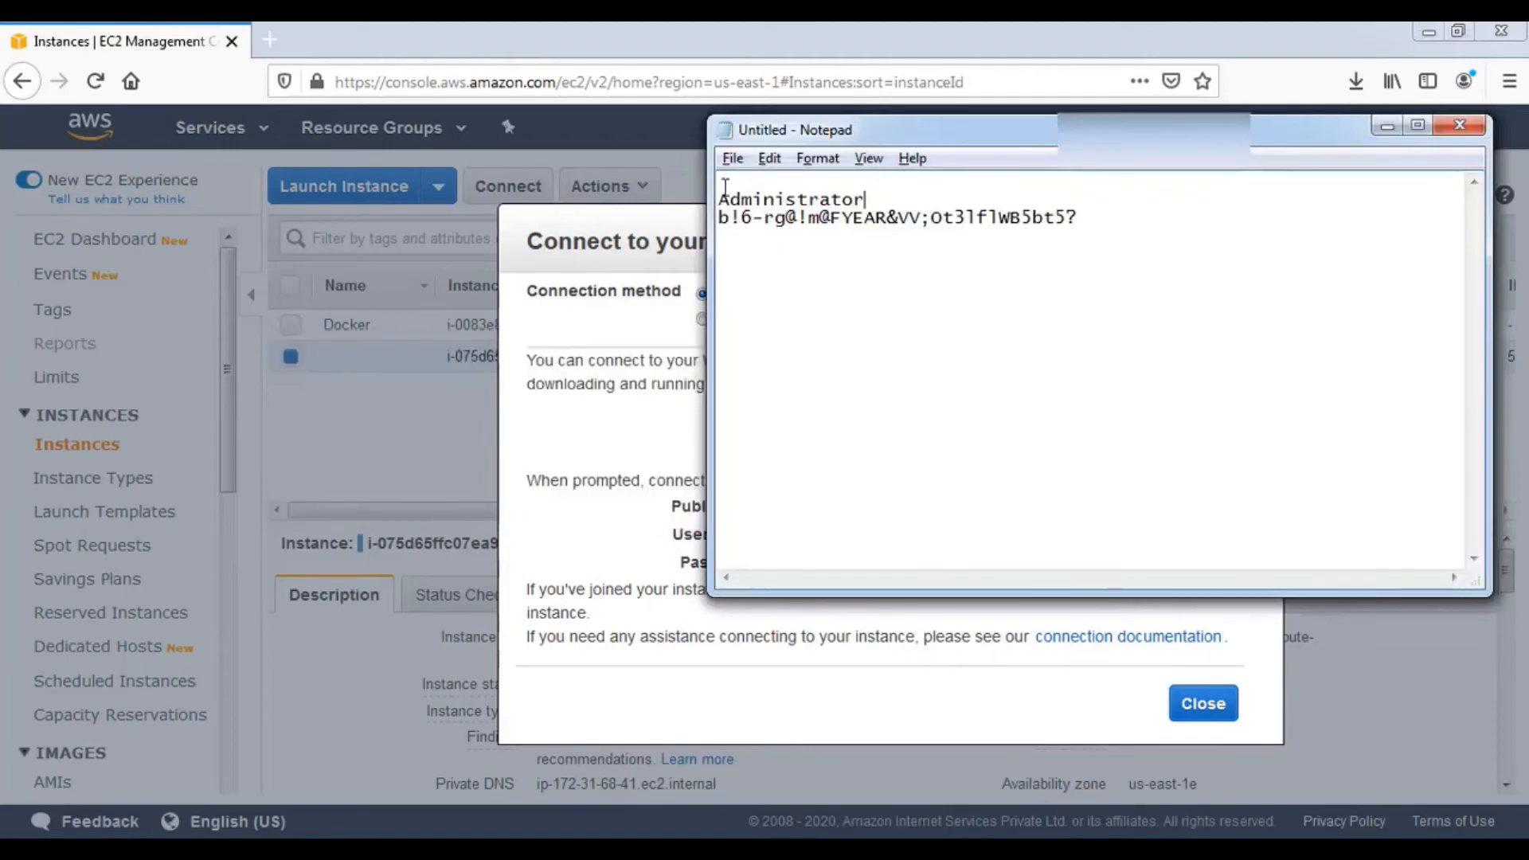
pyautogui.hotkey('ctrl', 'v')
pyautogui.hotkey('alt', 'Tab')
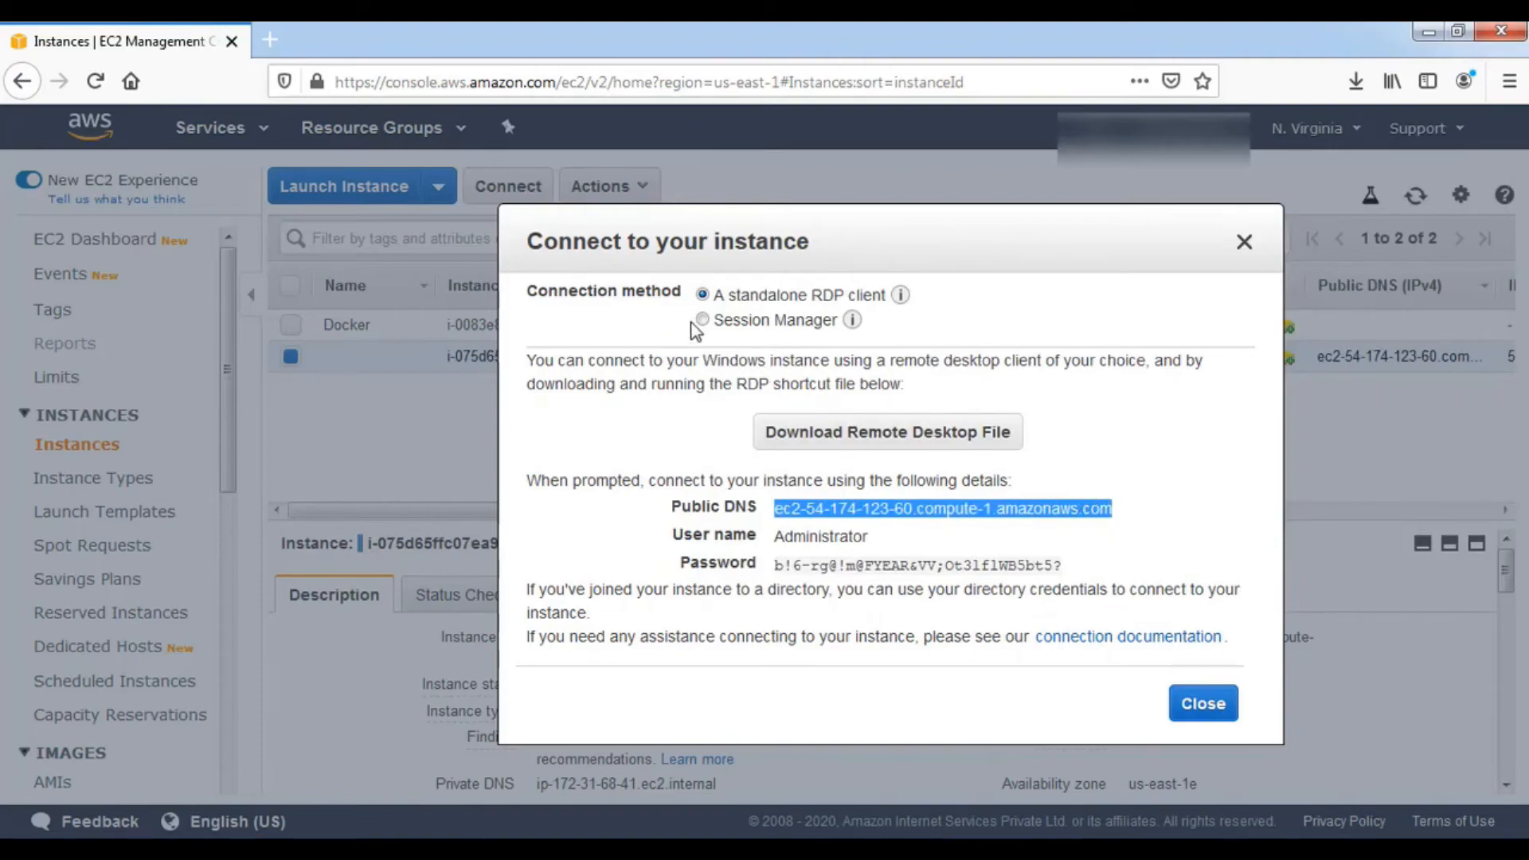
# Close the connection details and start the remote desktop connection from the downloaded .rdp file, accepting the unknown publisher
pyautogui.click(694, 321)
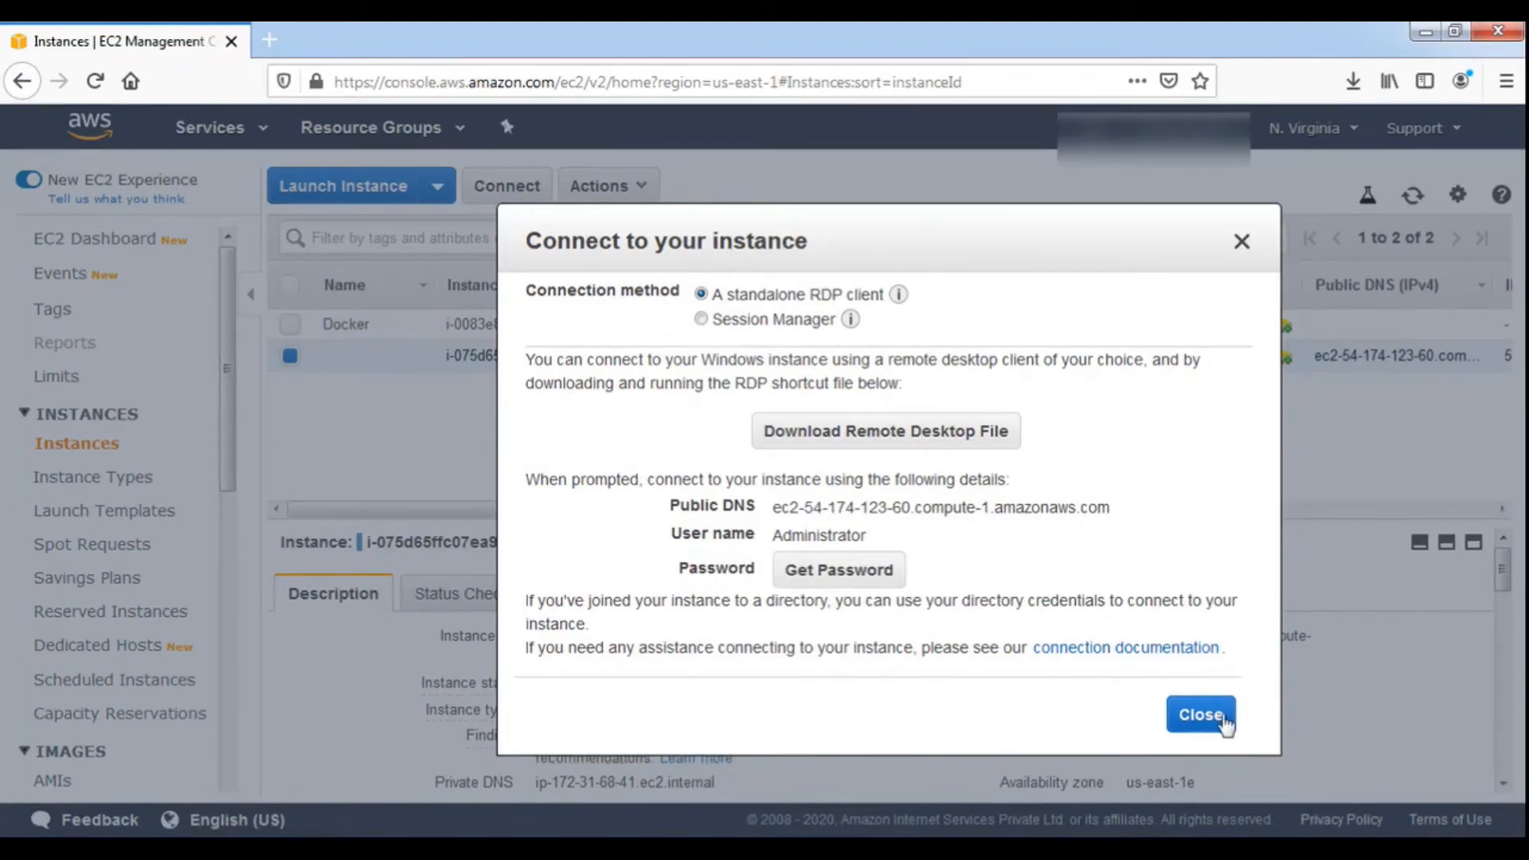
pyautogui.click(1219, 720)
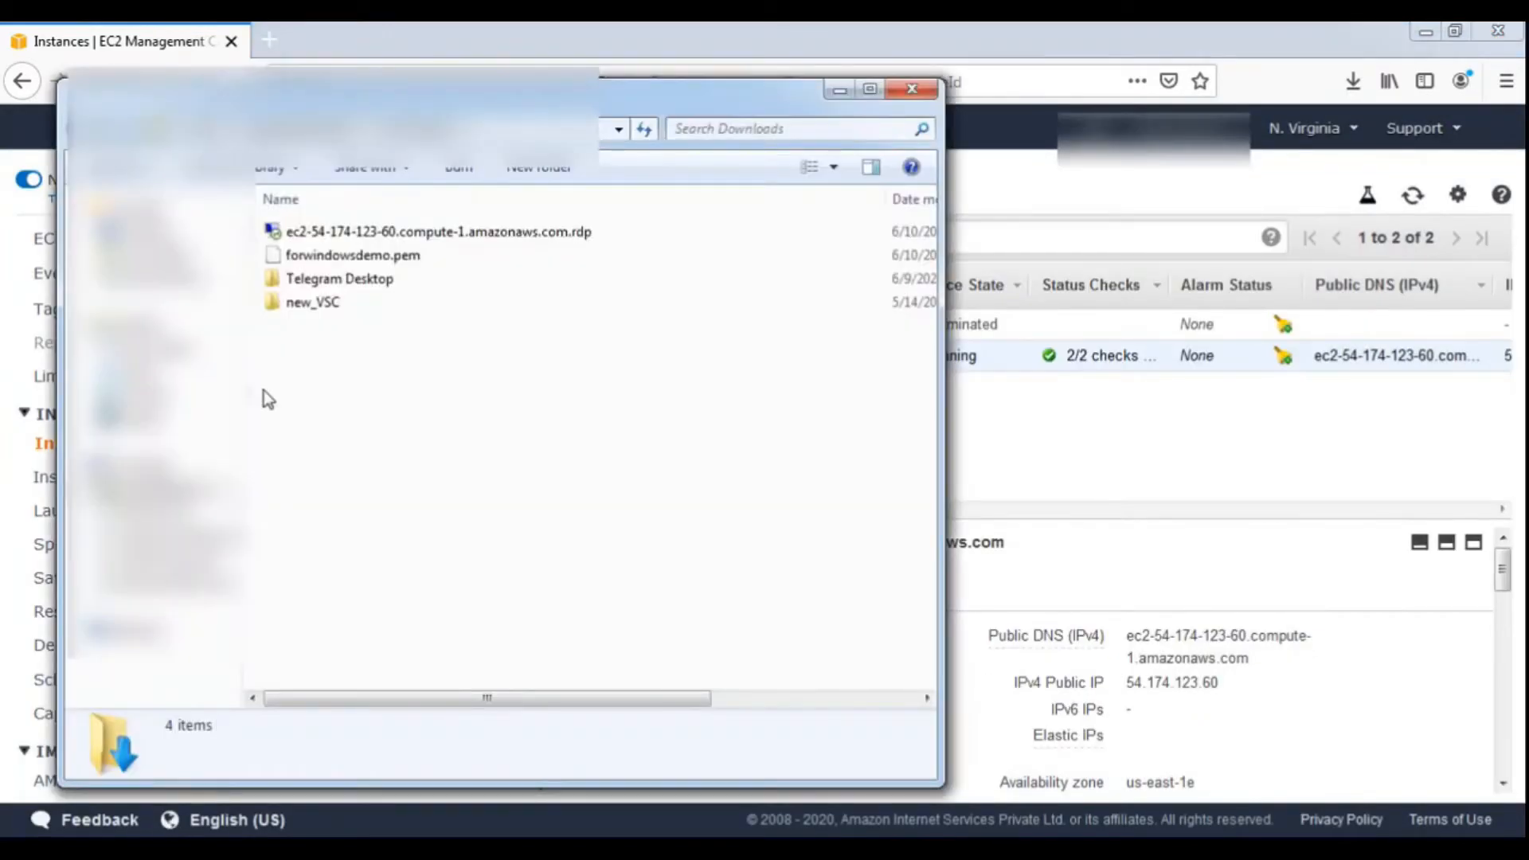
pyautogui.click(363, 232)
pyautogui.rightClick(372, 234)
pyautogui.click(407, 253)
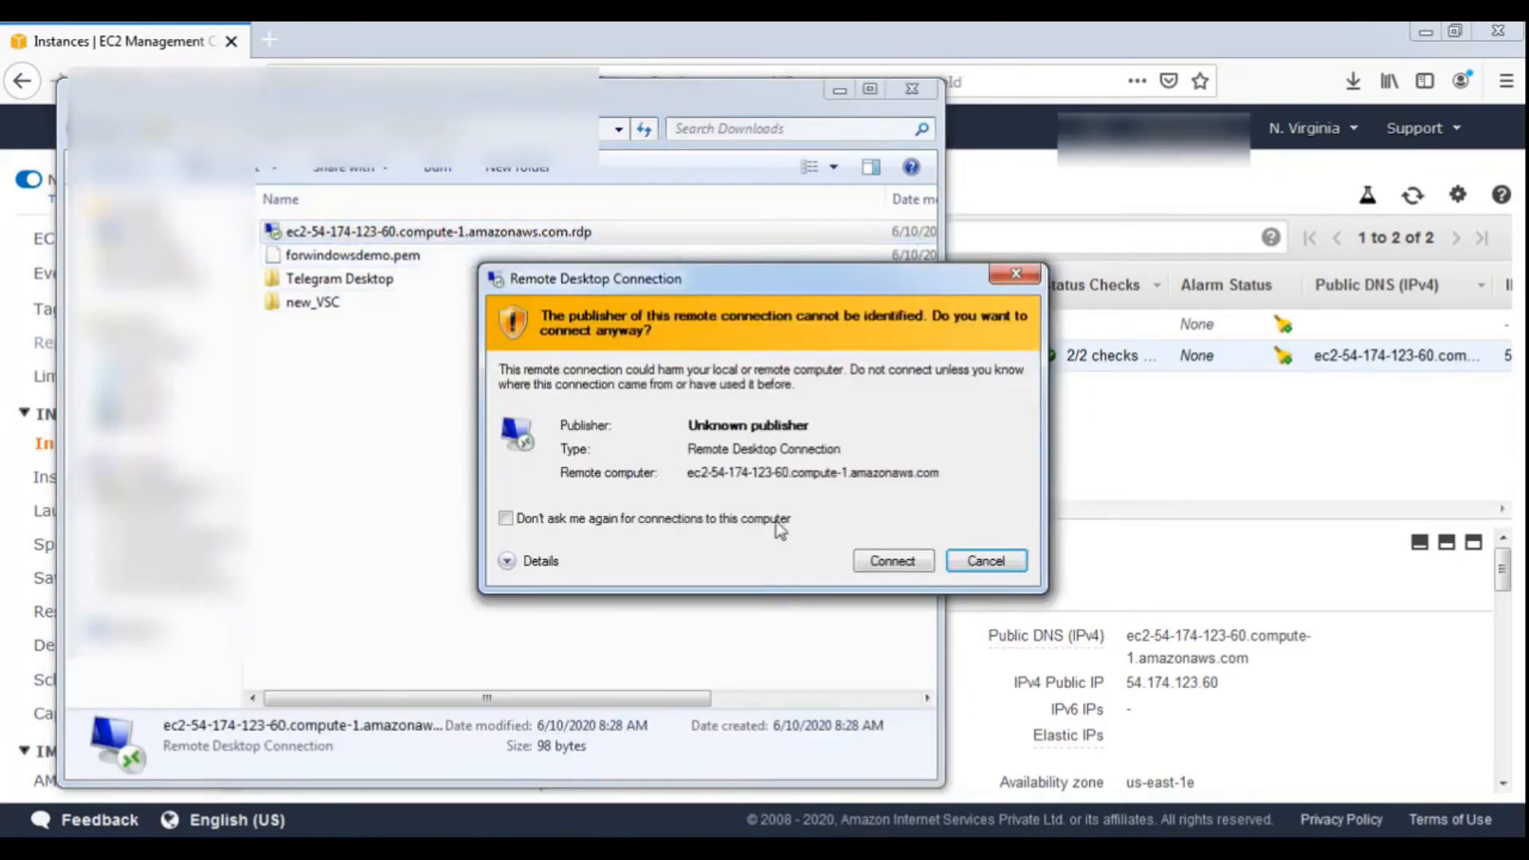
pyautogui.click(882, 562)
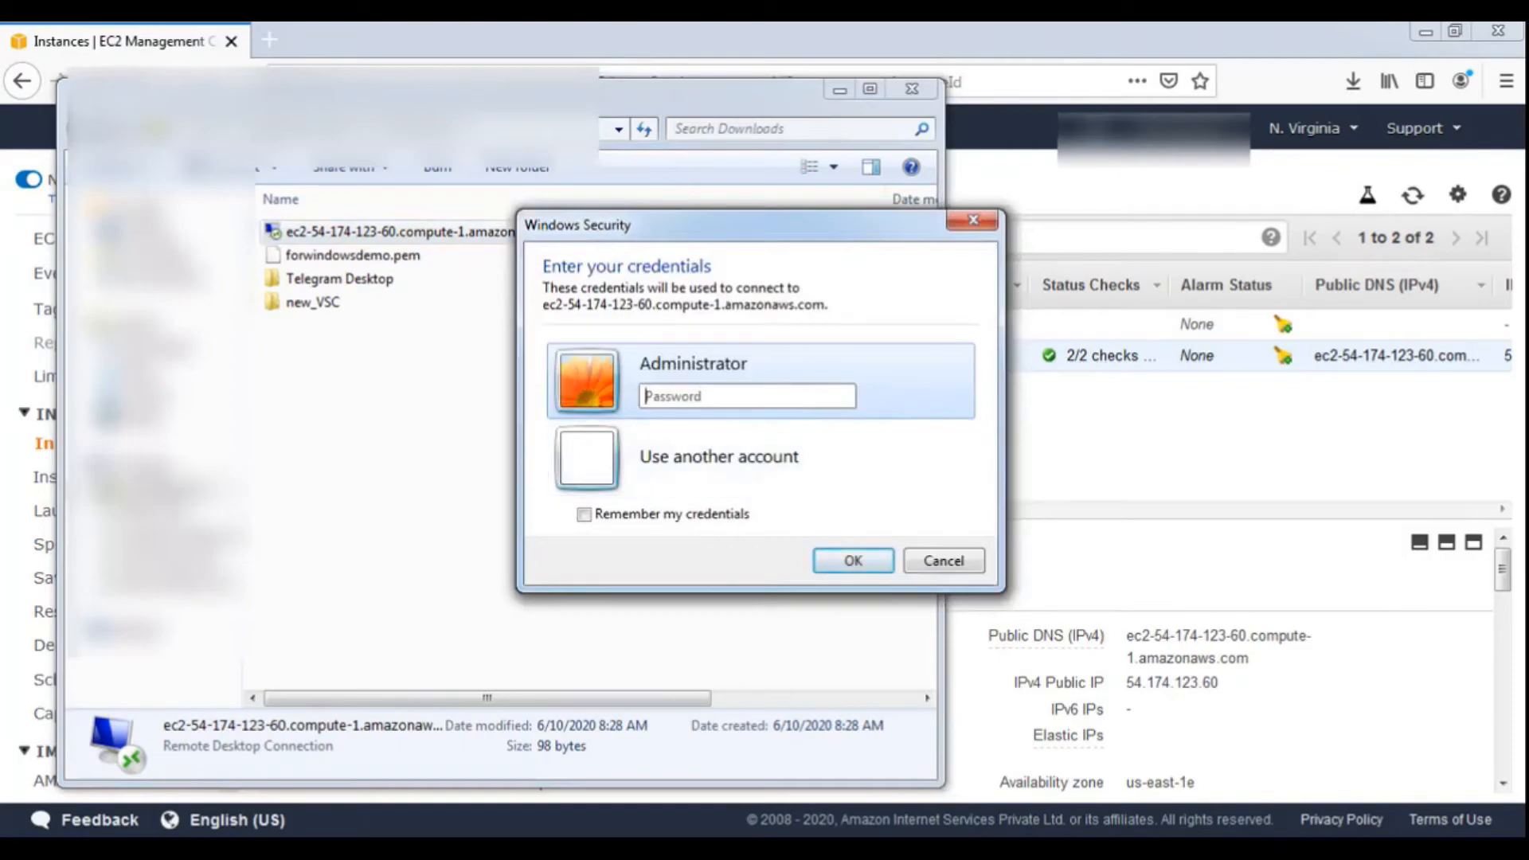
# Copy the administrator password from the Notepad document into the password field of the Windows Security prompt and submit the credentials
pyautogui.click(626, 848)
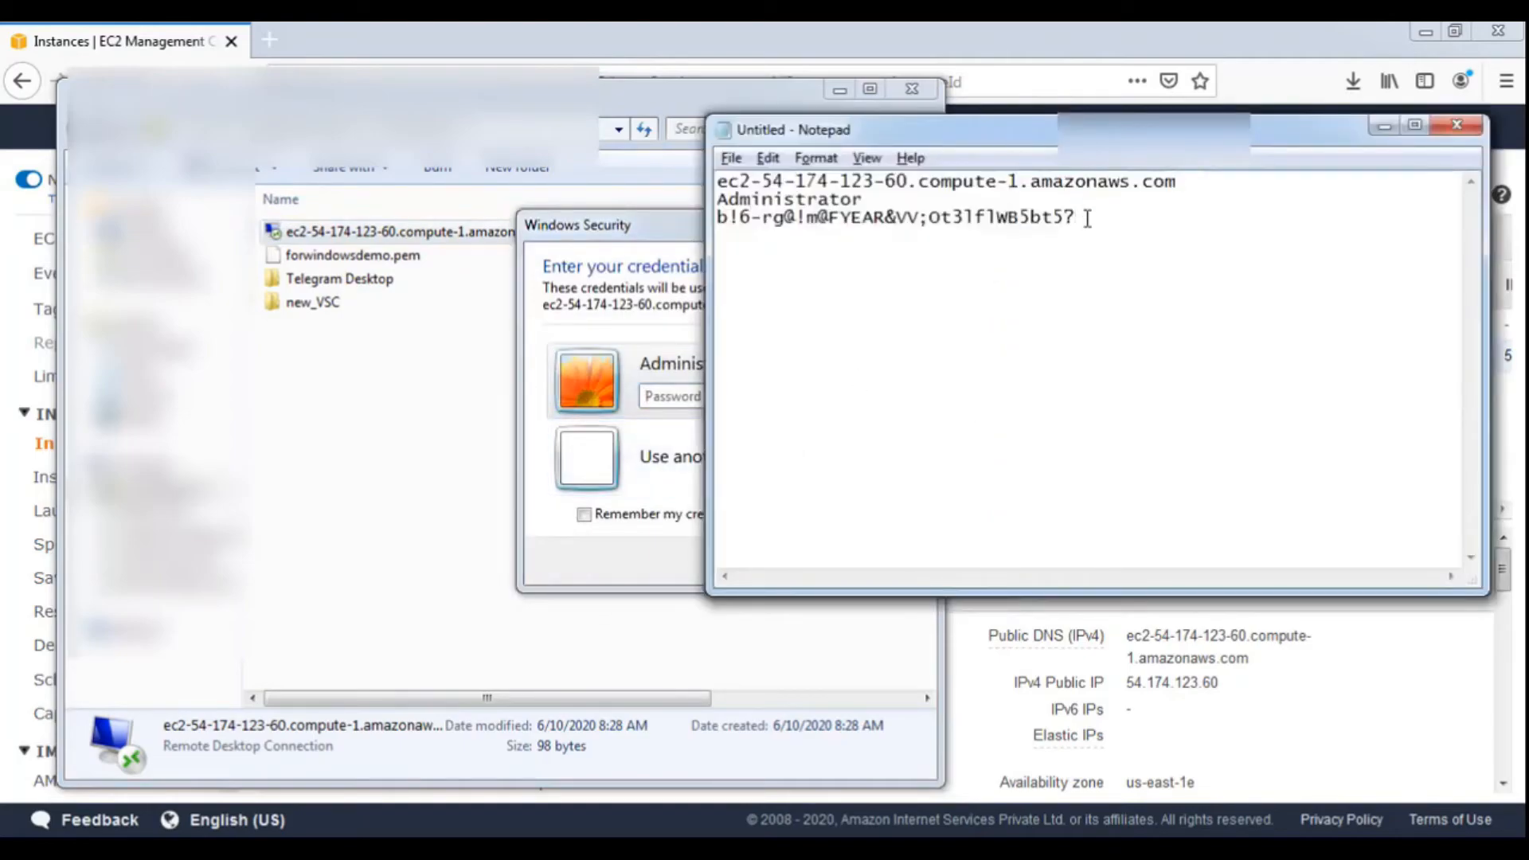
pyautogui.doubleClick(1087, 219)
pyautogui.hotkey('ctrl', 'x')
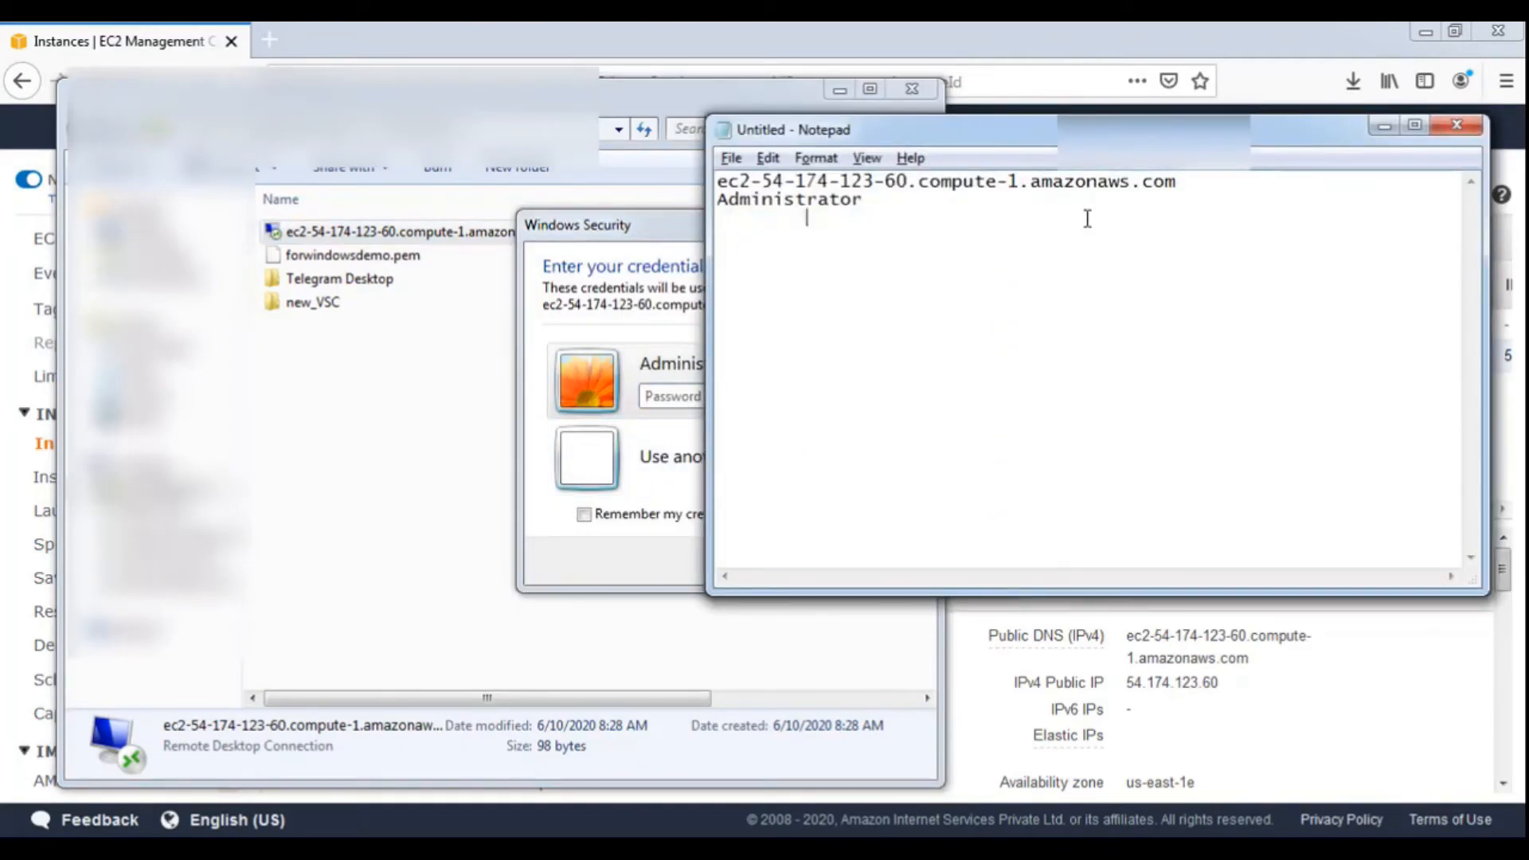
pyautogui.hotkey('alt', 'Tab')
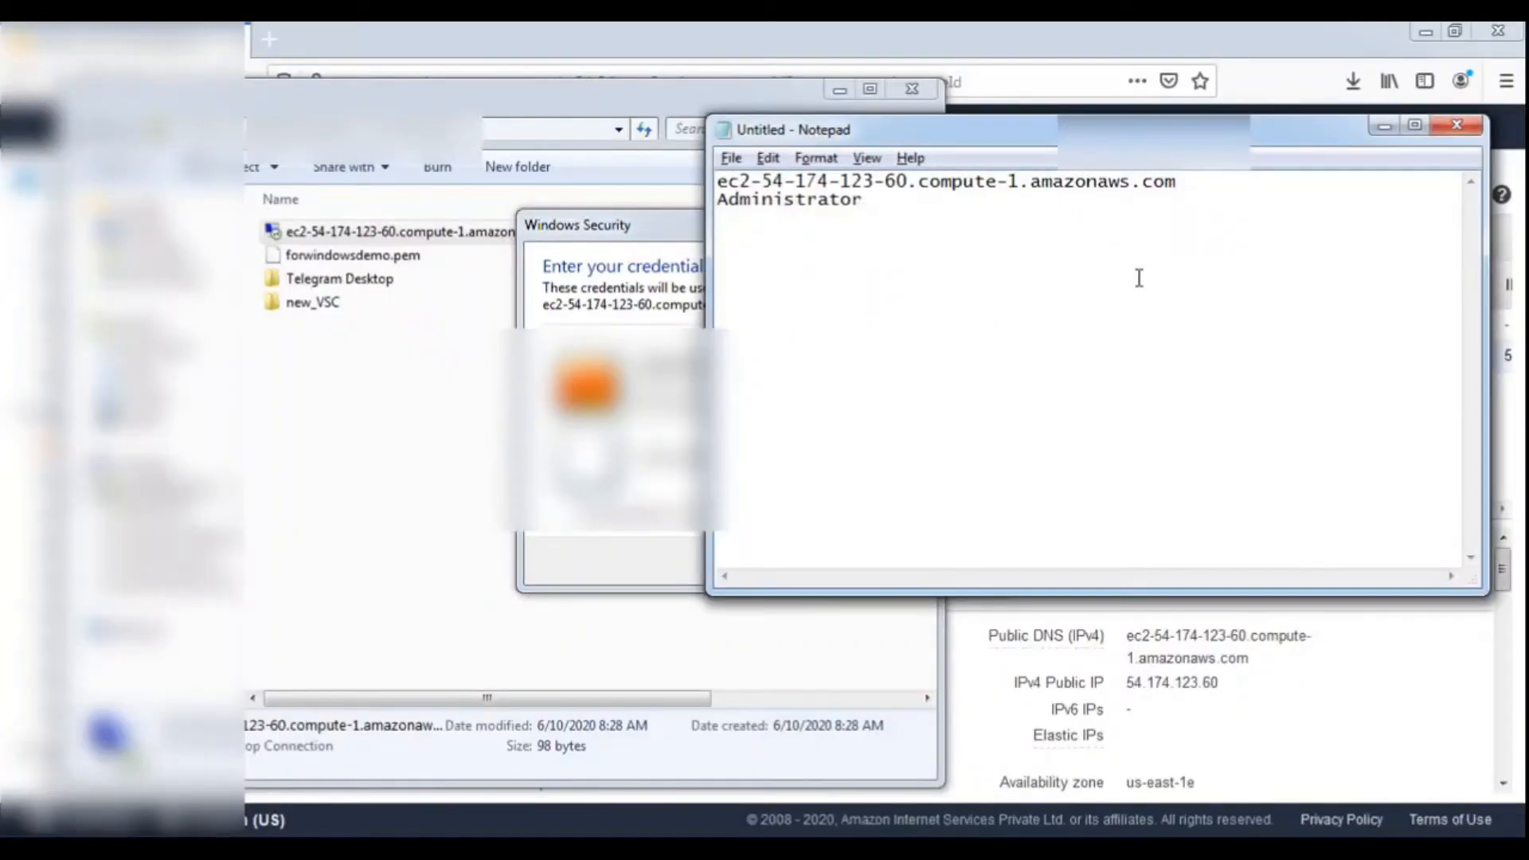
pyautogui.hotkey('ctrl', 'z')
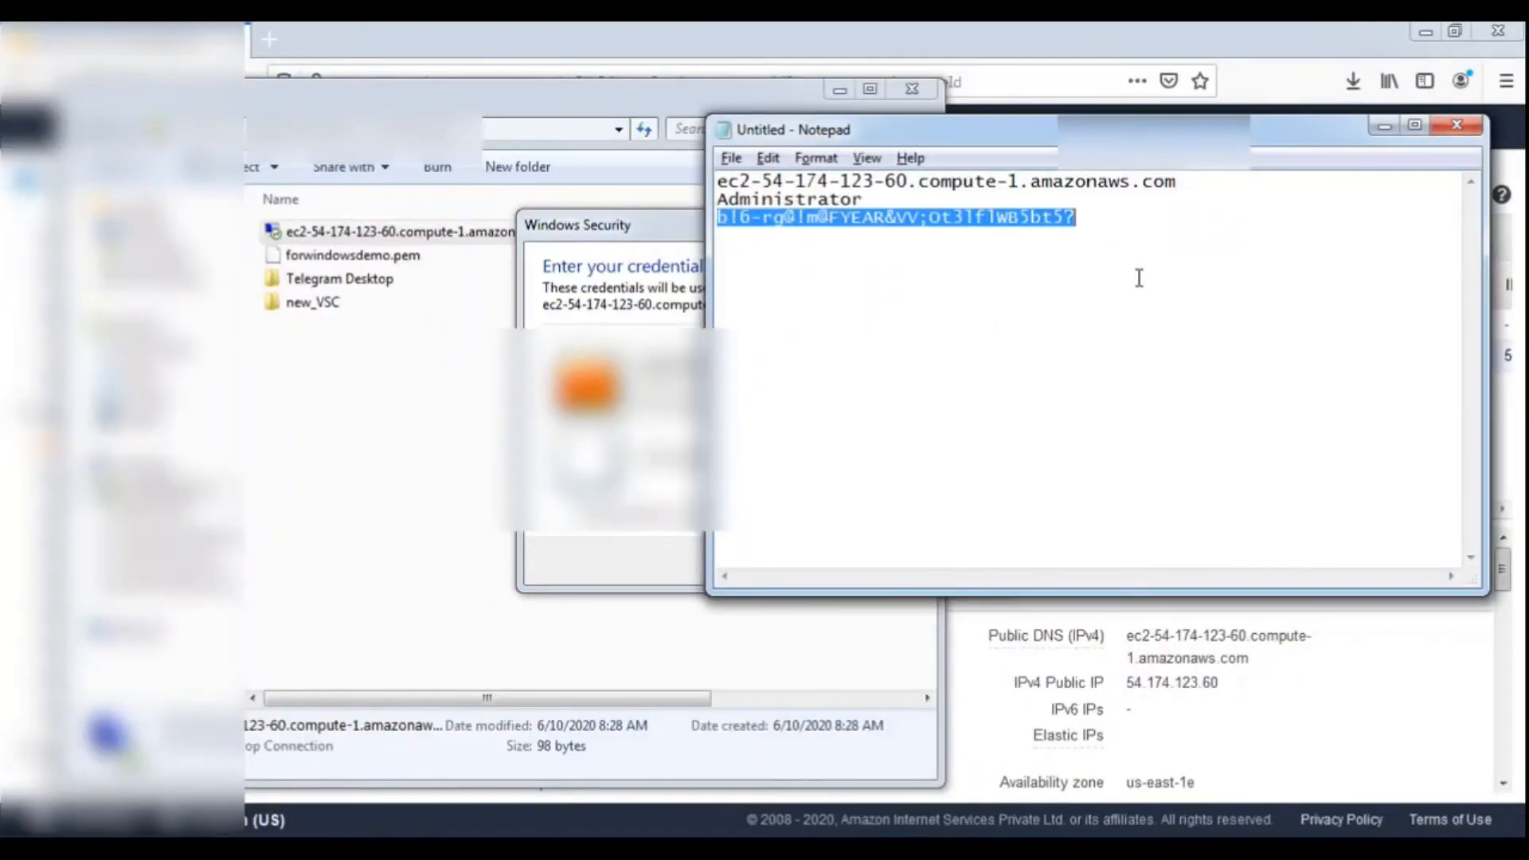
pyautogui.click(700, 443)
pyautogui.hotkey('ctrl', 'v')
pyautogui.click(852, 562)
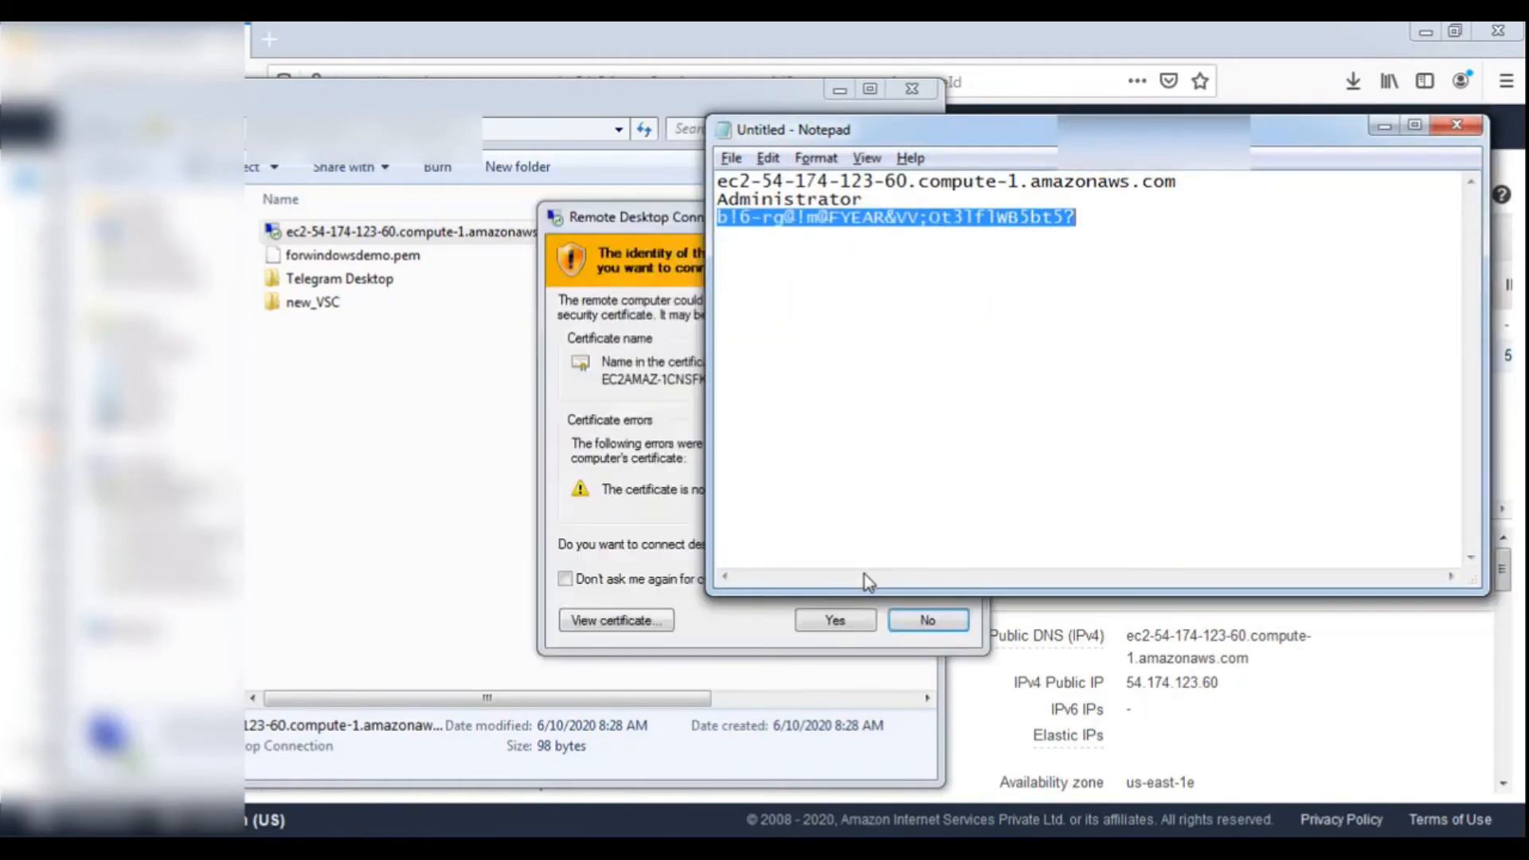
# Minimize Notepad, accept the remote computer's certificate without being asked again for this computer, and close the Downloads window
pyautogui.click(1380, 128)
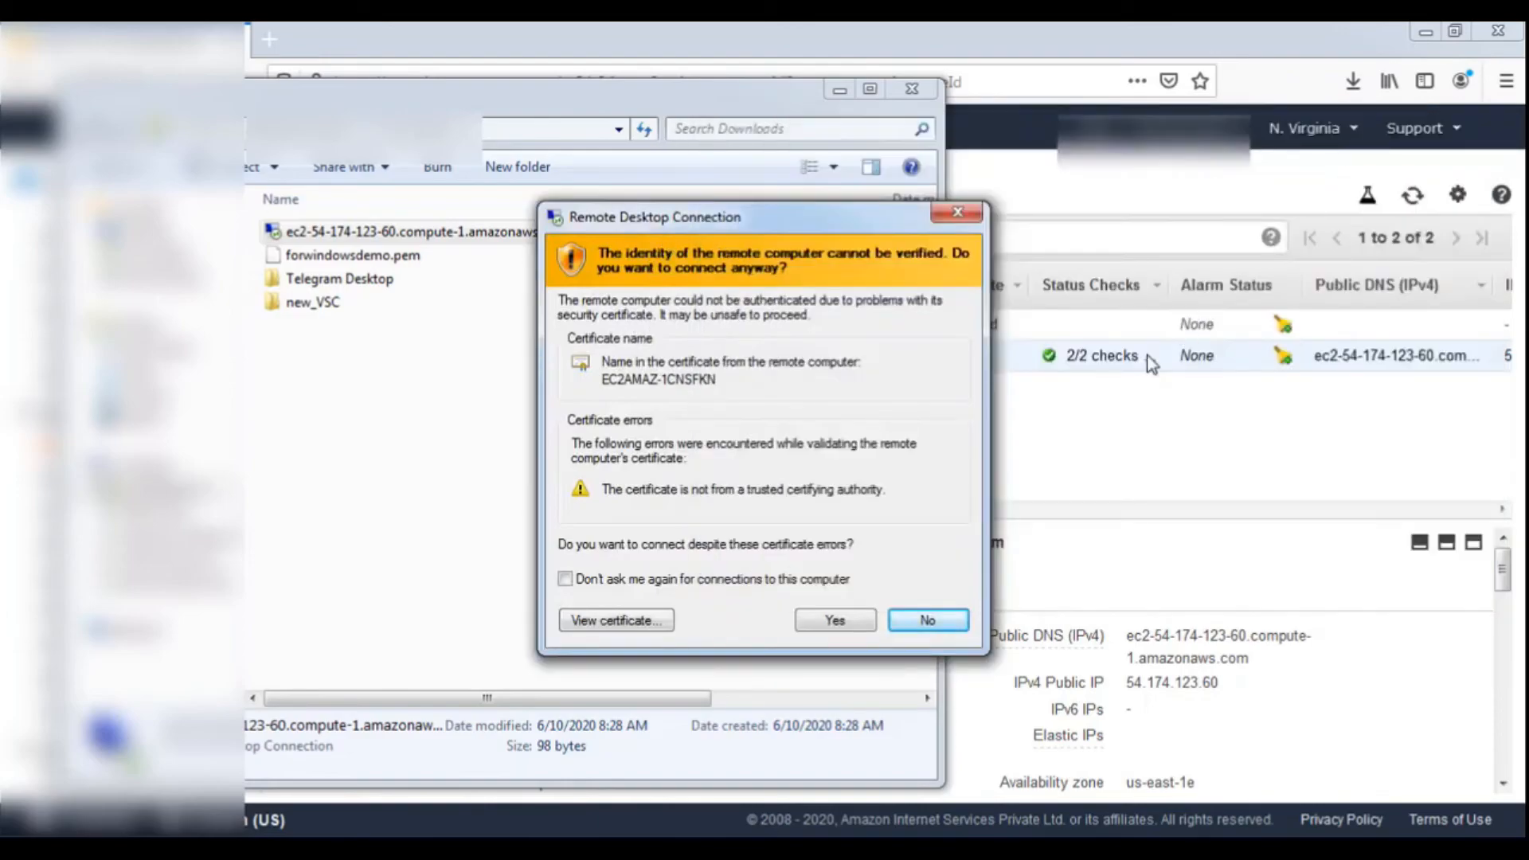
pyautogui.click(655, 585)
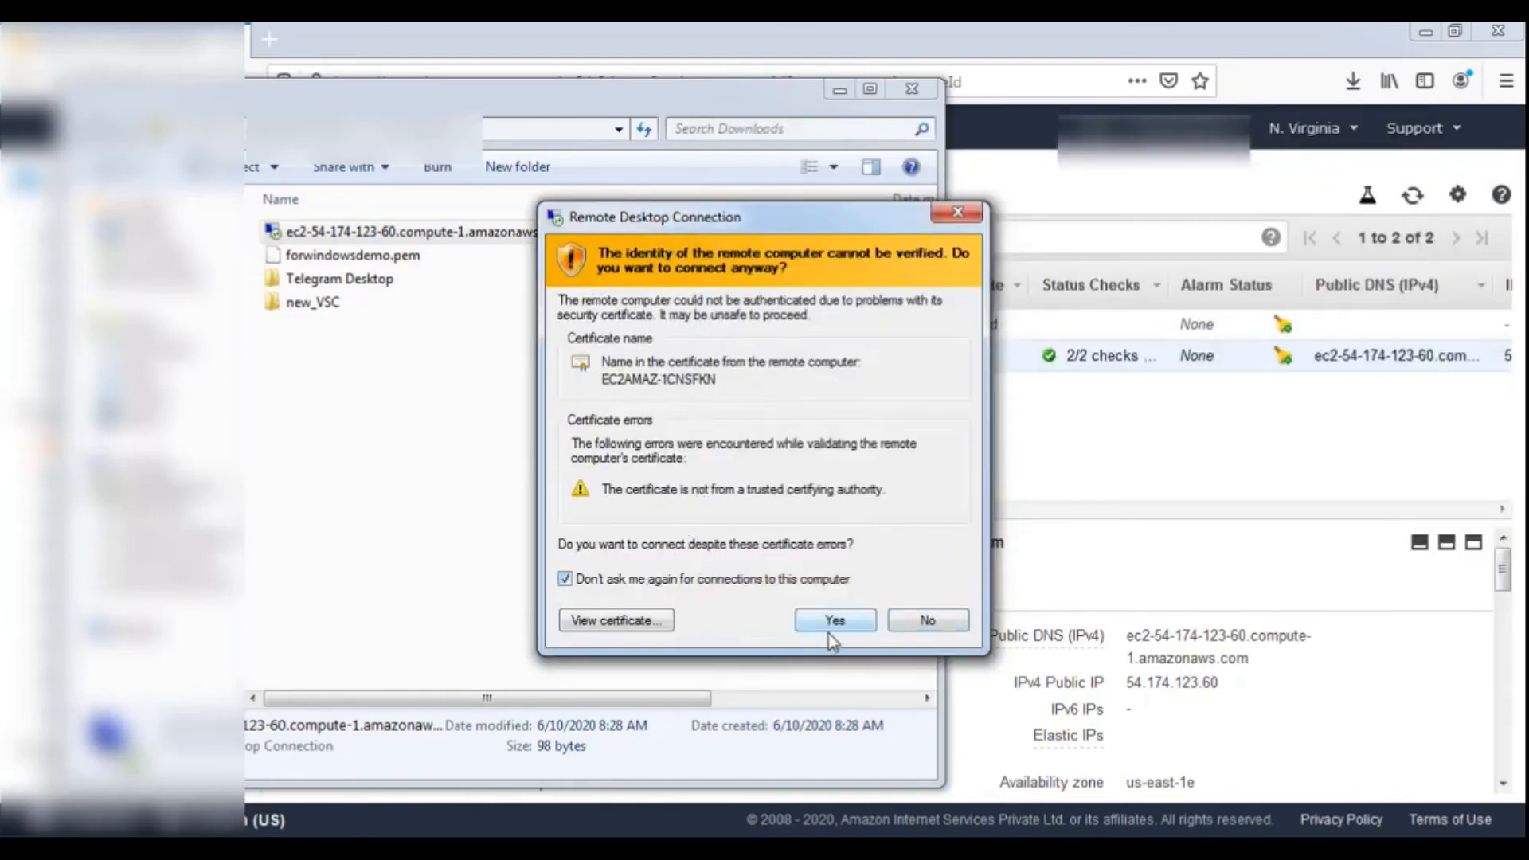
pyautogui.click(832, 630)
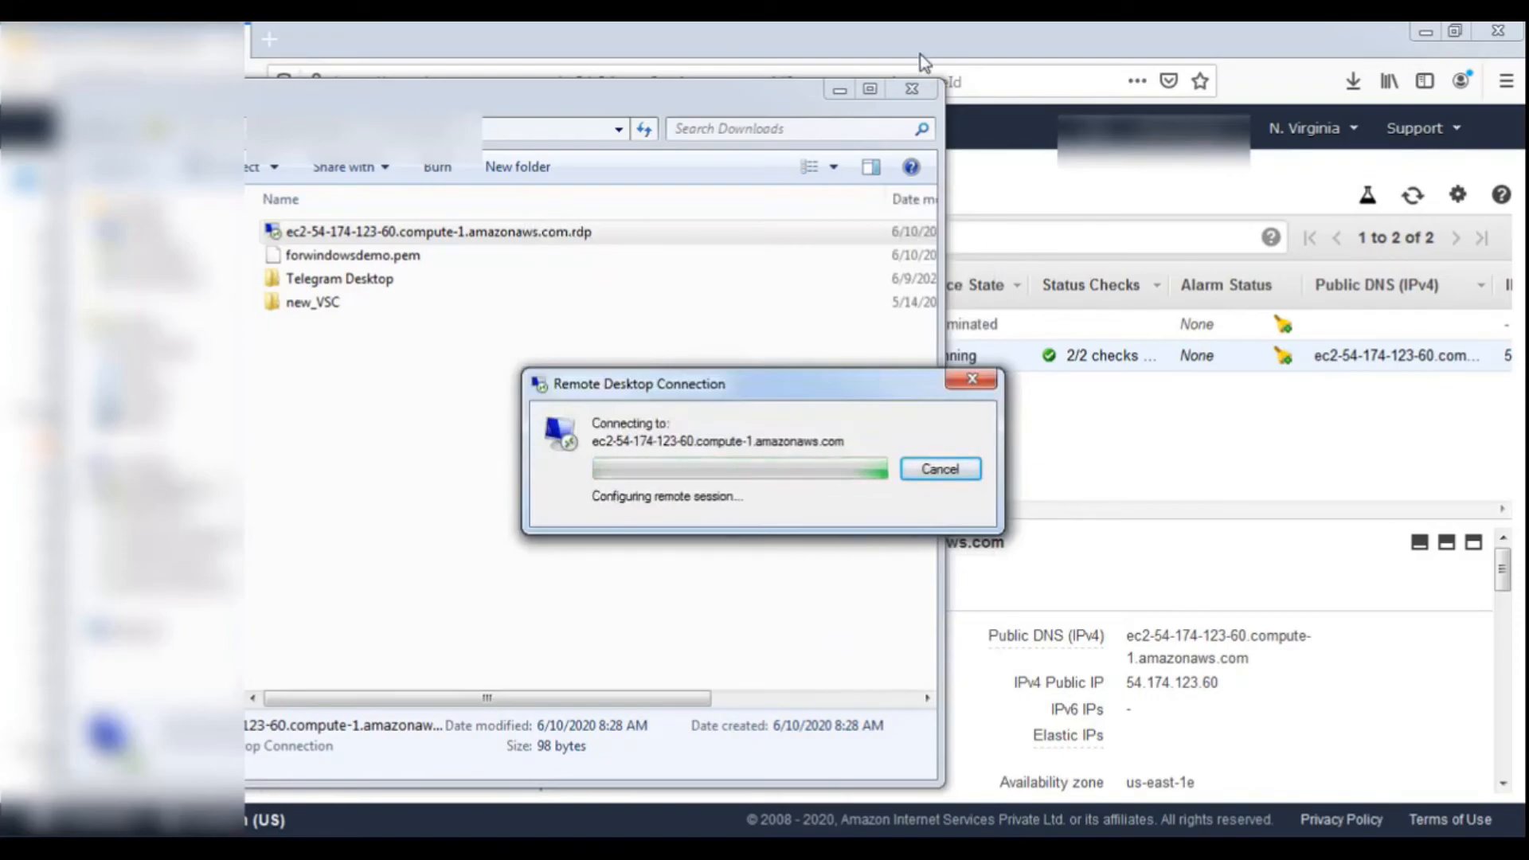
pyautogui.click(914, 90)
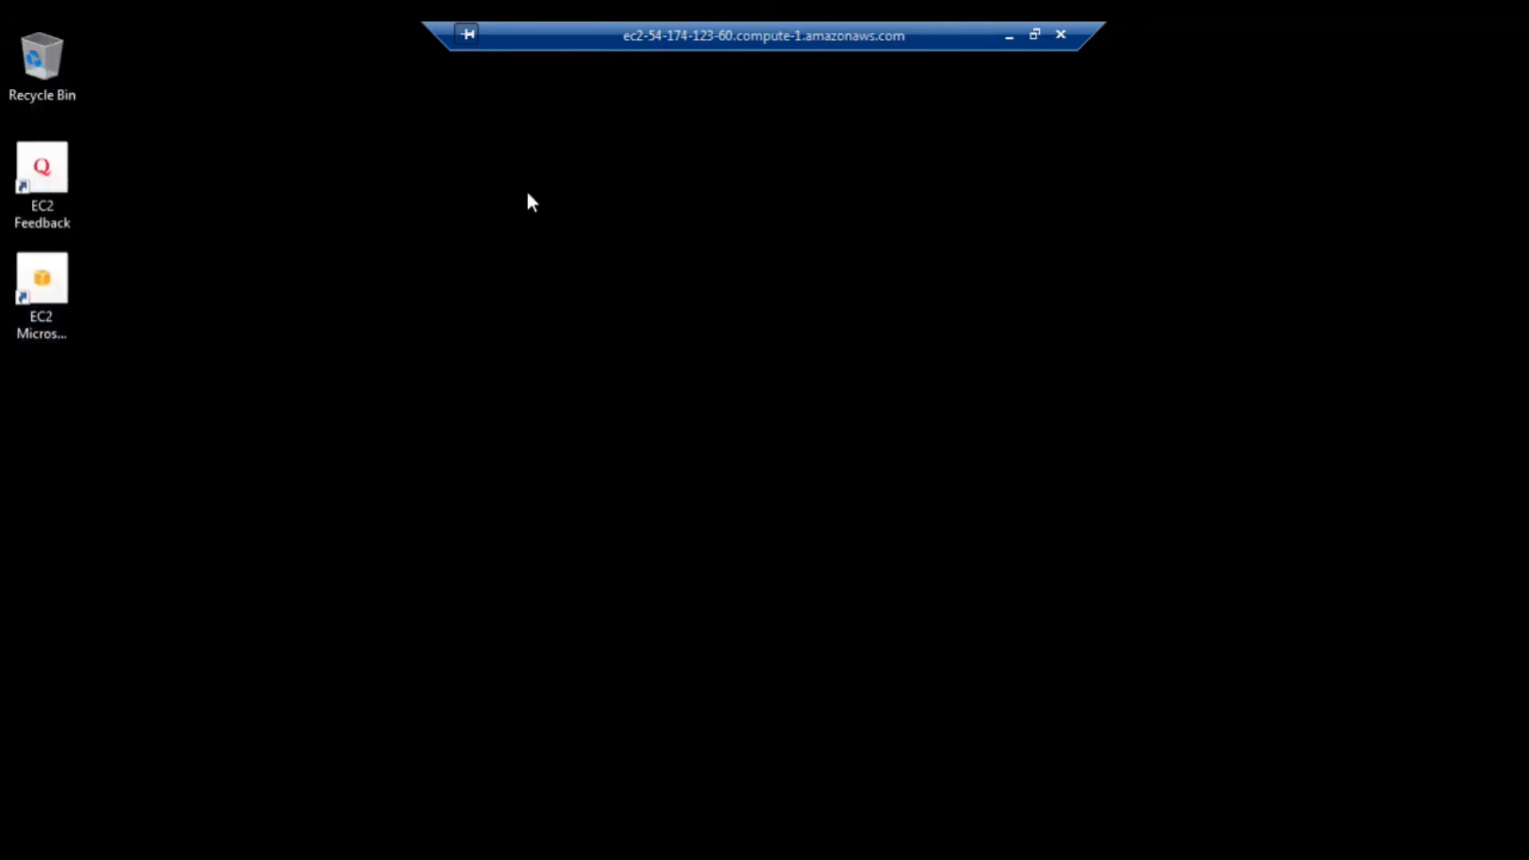
# Refresh the desktop of the connected remote server
pyautogui.rightClick(280, 171)
pyautogui.click(340, 236)
pyautogui.rightClick(344, 218)
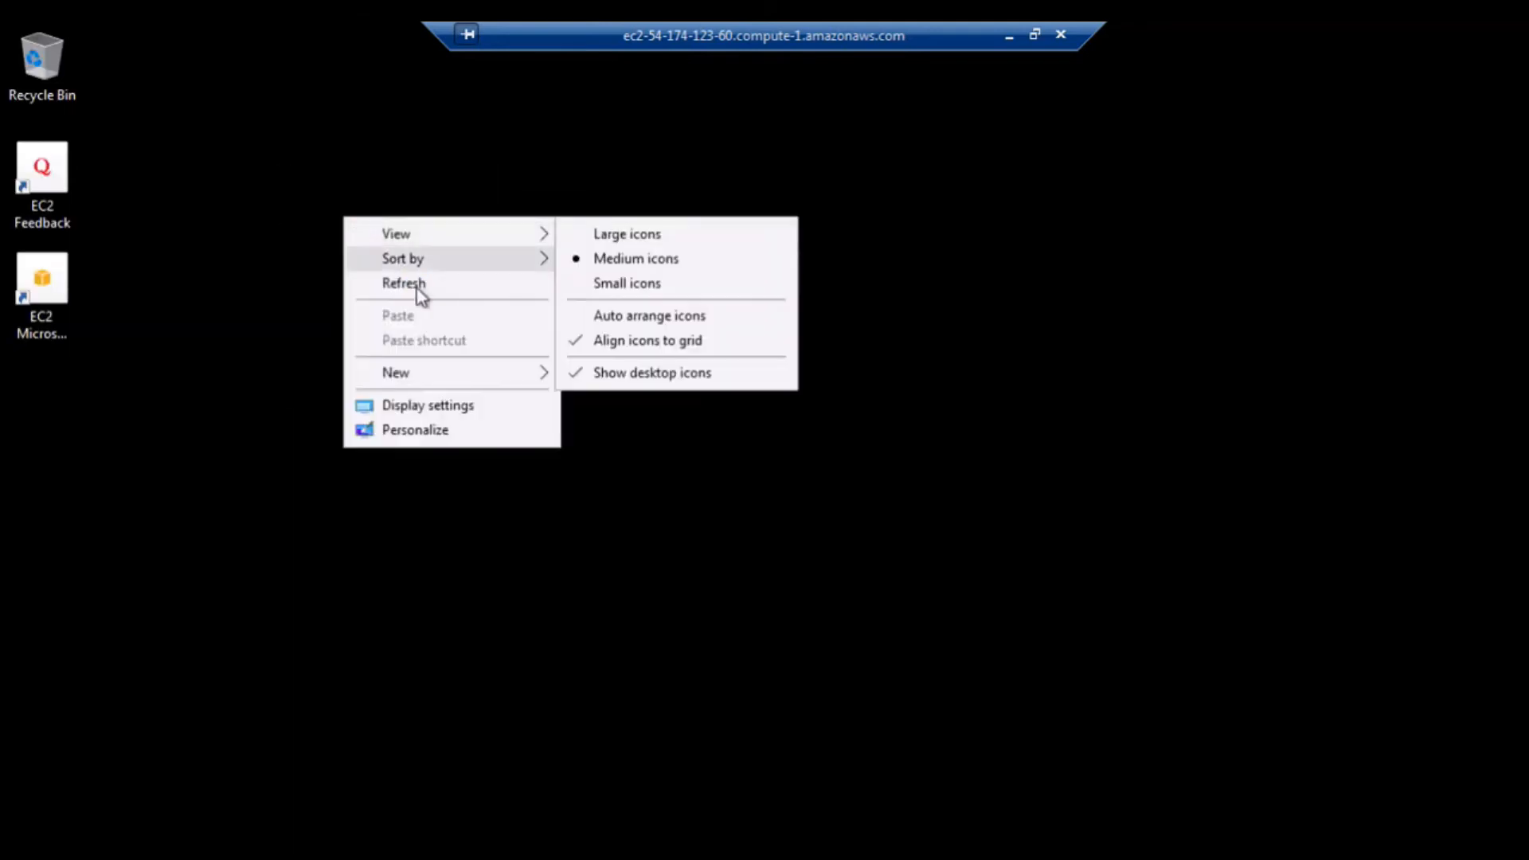
pyautogui.click(403, 287)
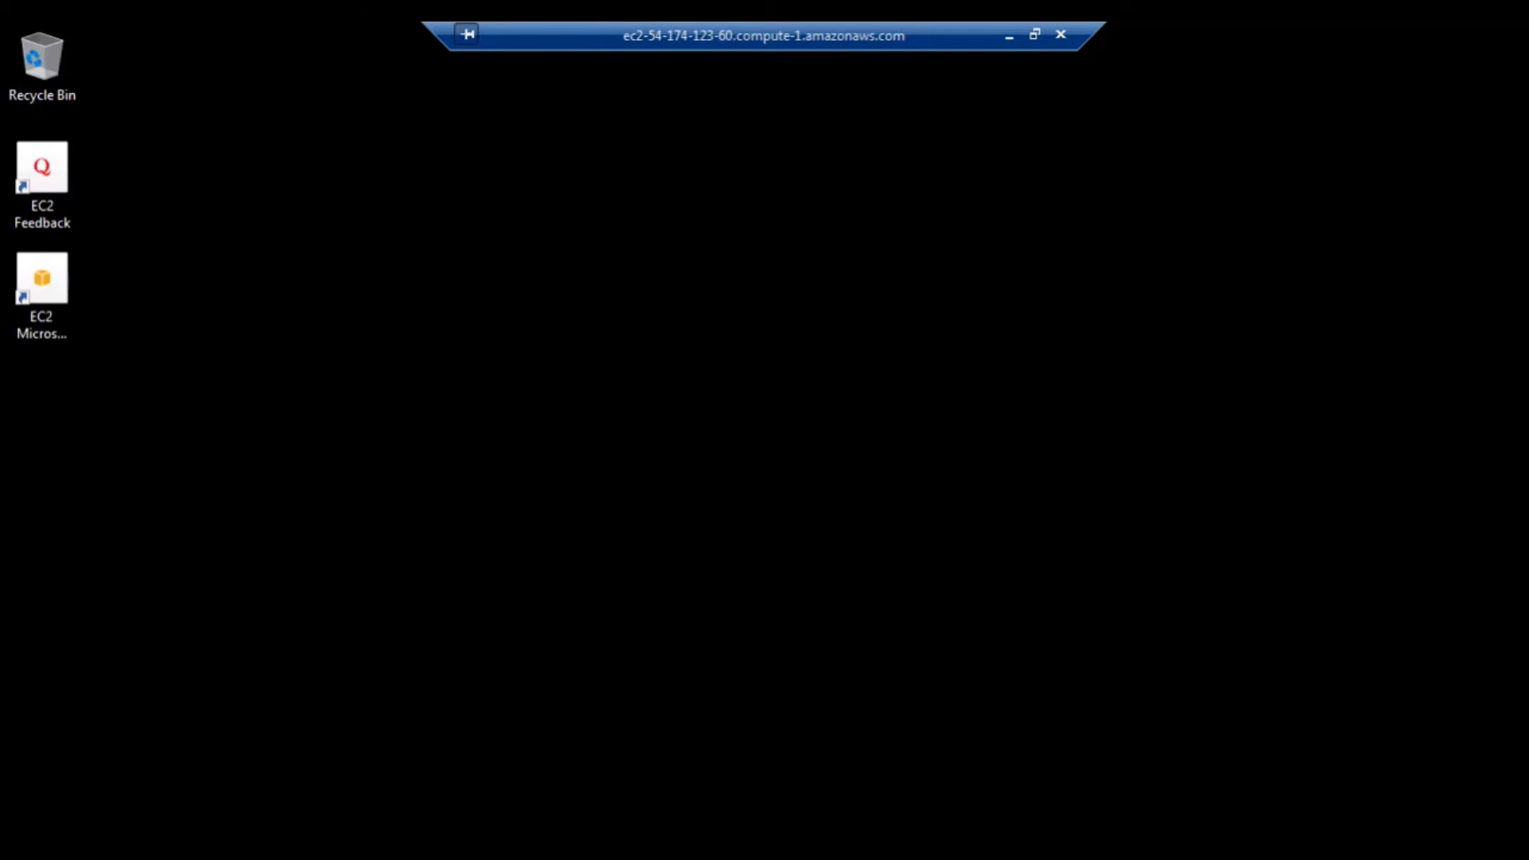
# Open This PC in File Explorer on the remote server and view its system properties
pyautogui.click(27, 852)
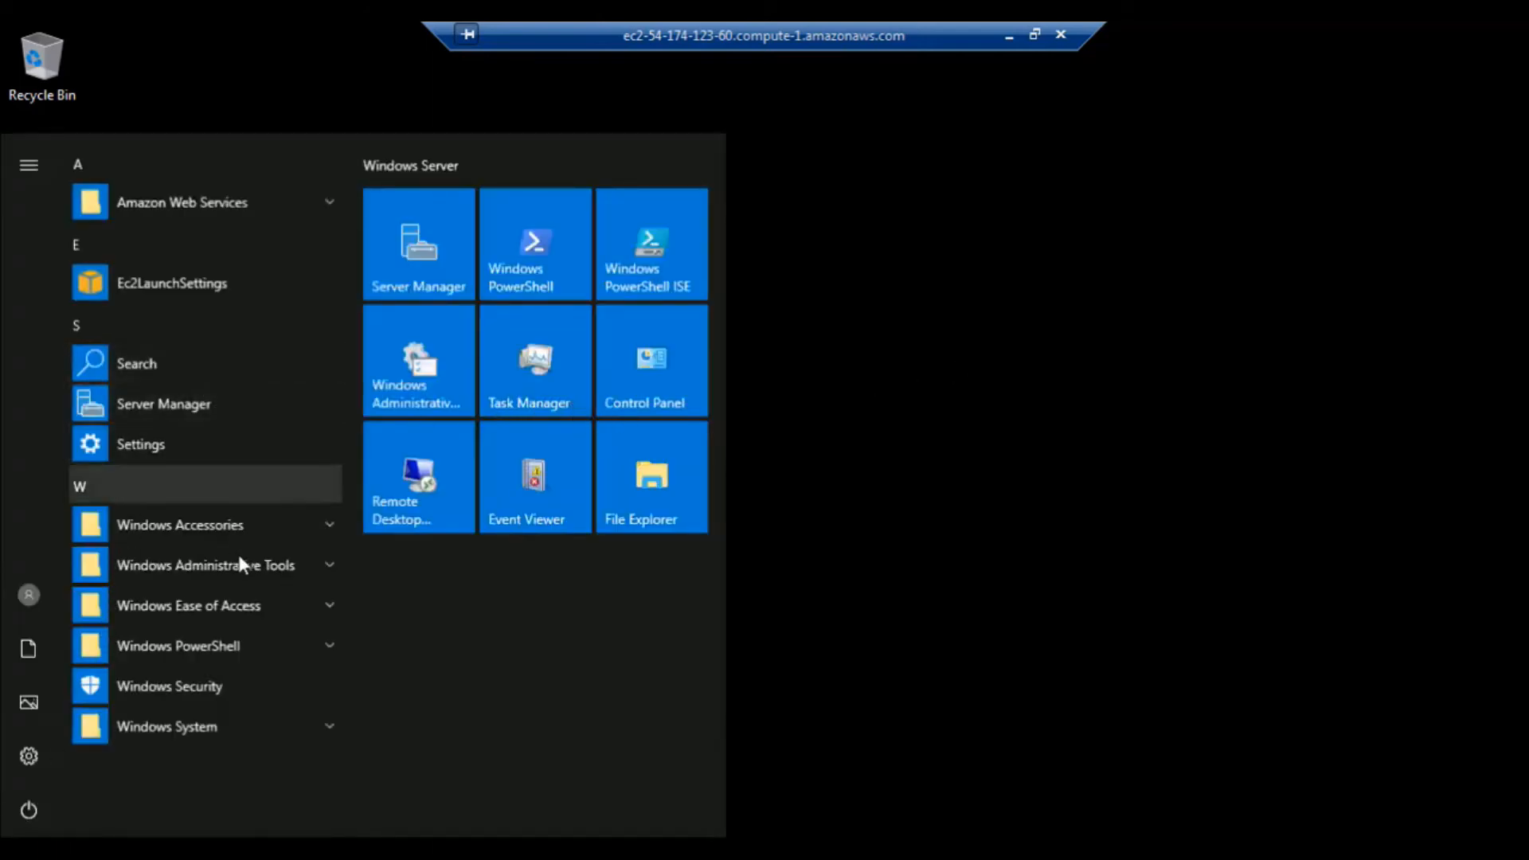
pyautogui.click(635, 478)
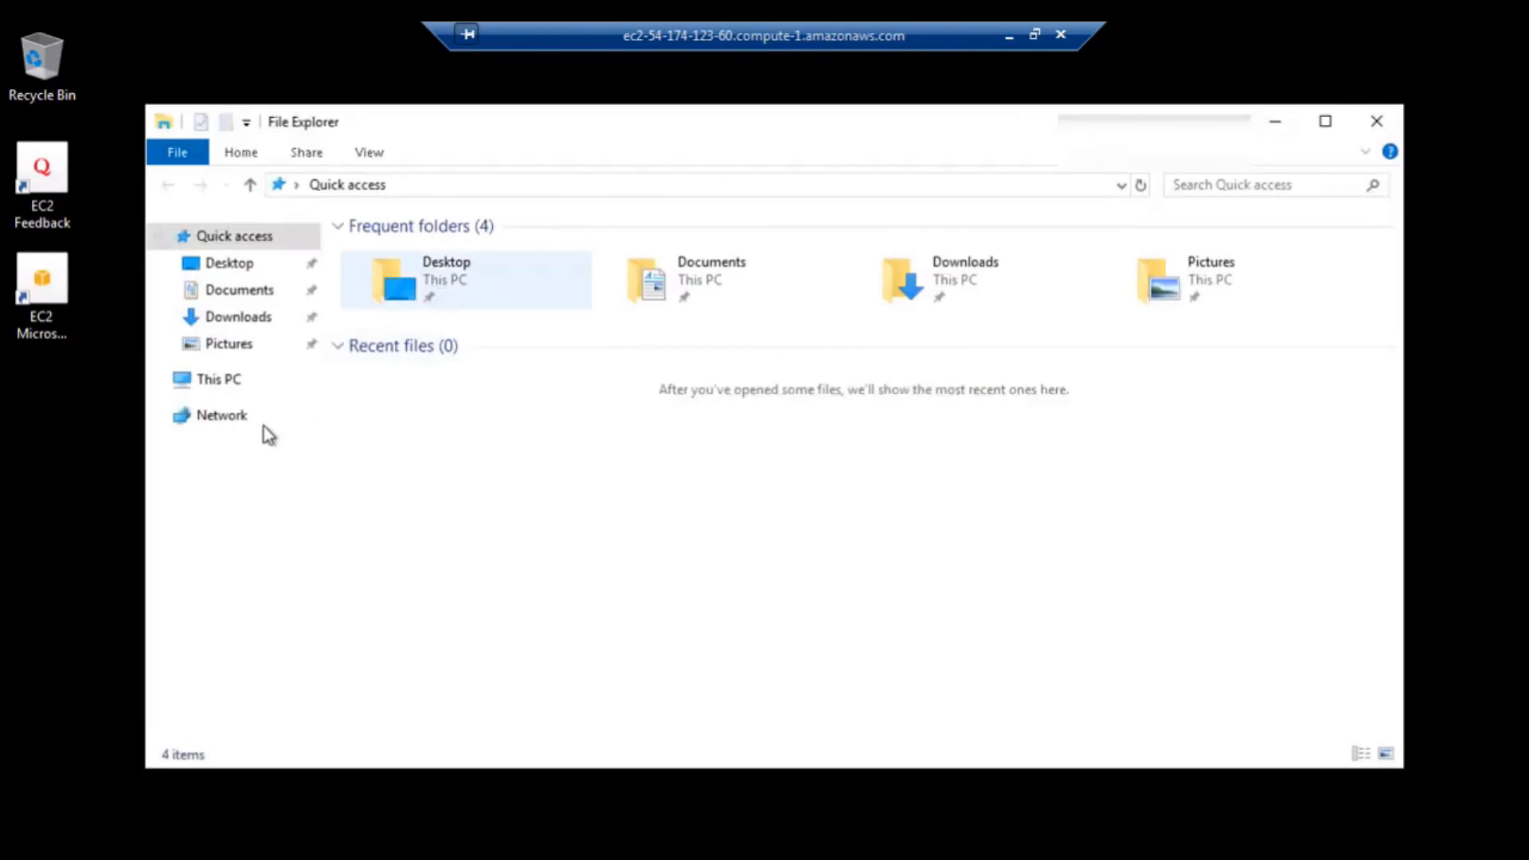
pyautogui.click(217, 387)
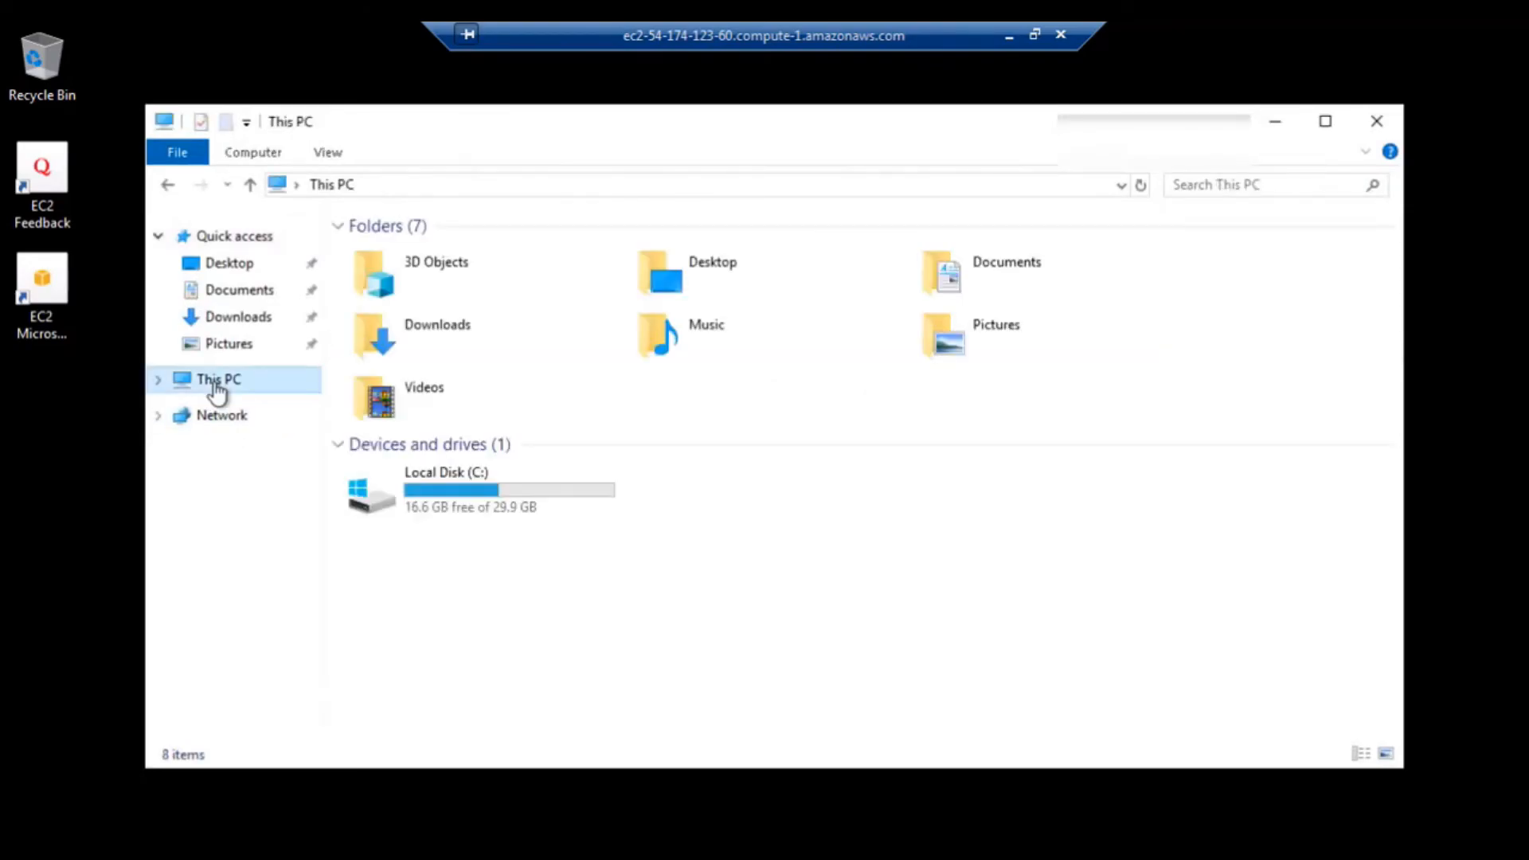
pyautogui.rightClick(218, 390)
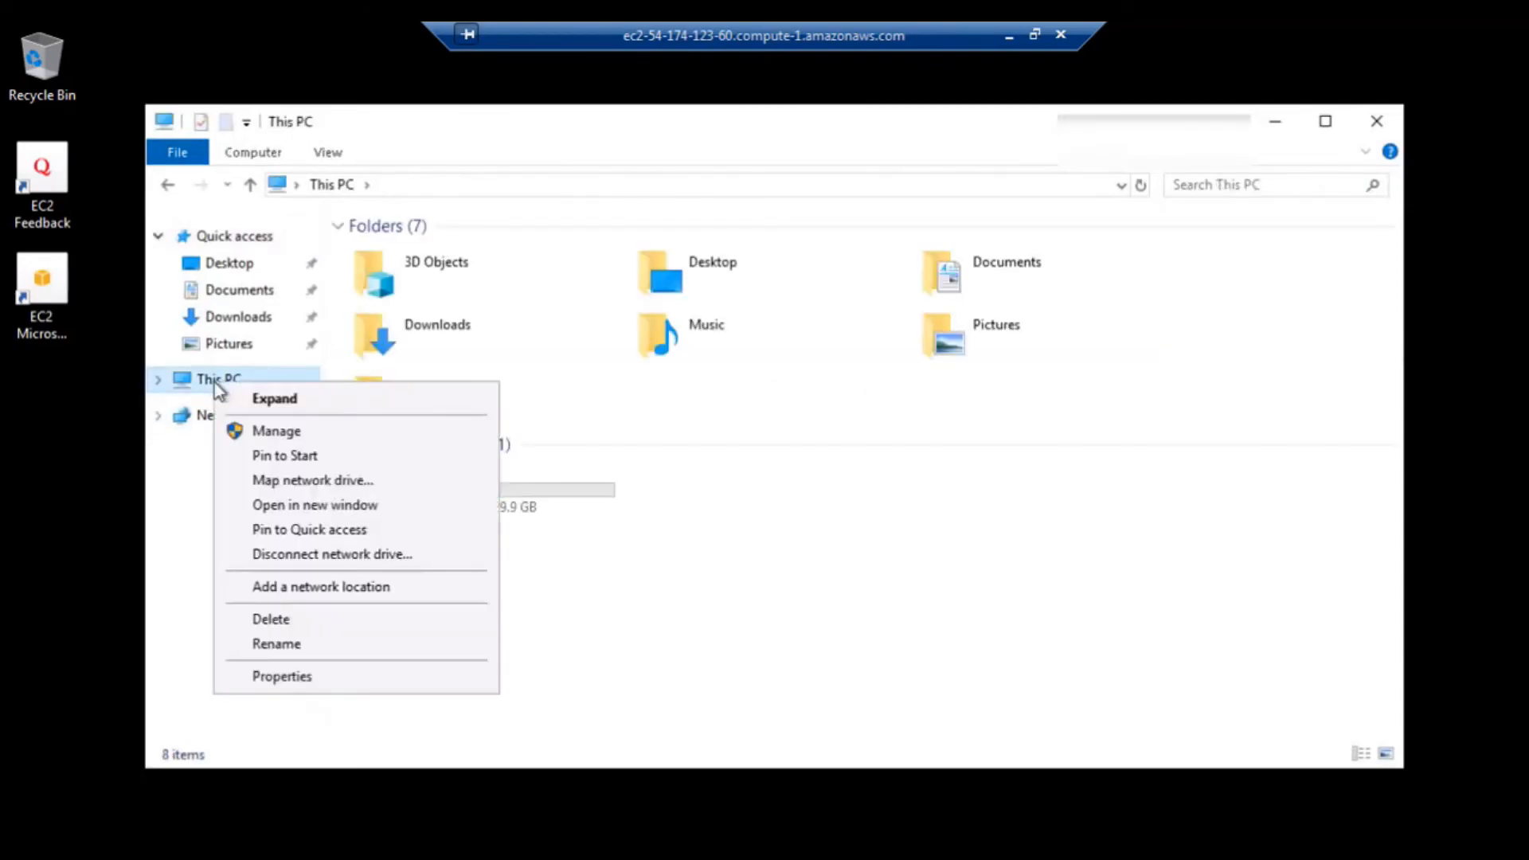
pyautogui.click(341, 678)
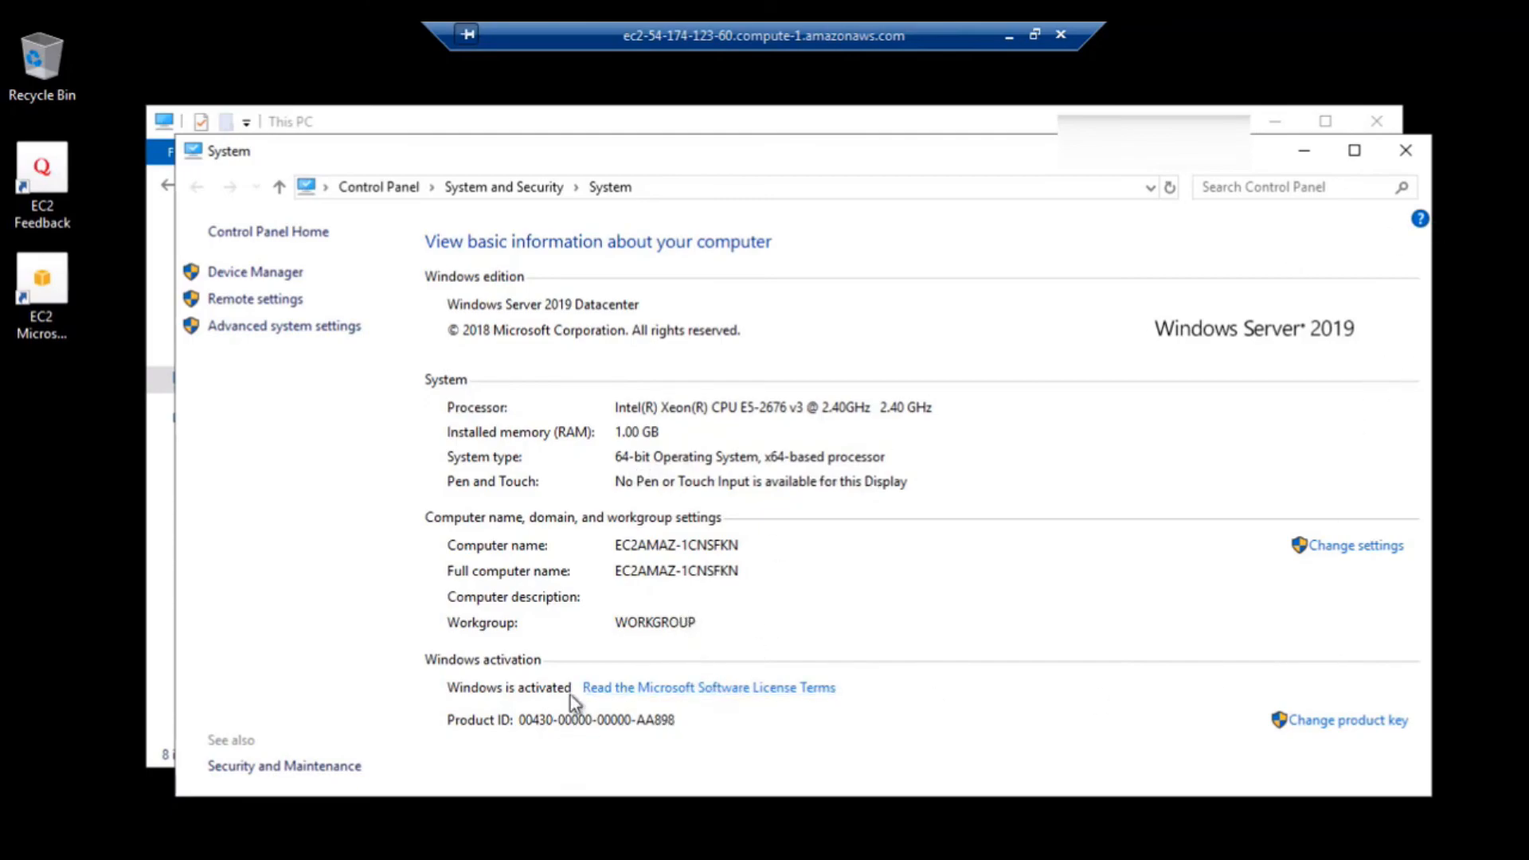
# Close the System window and the This PC window on the remote server
pyautogui.click(1405, 150)
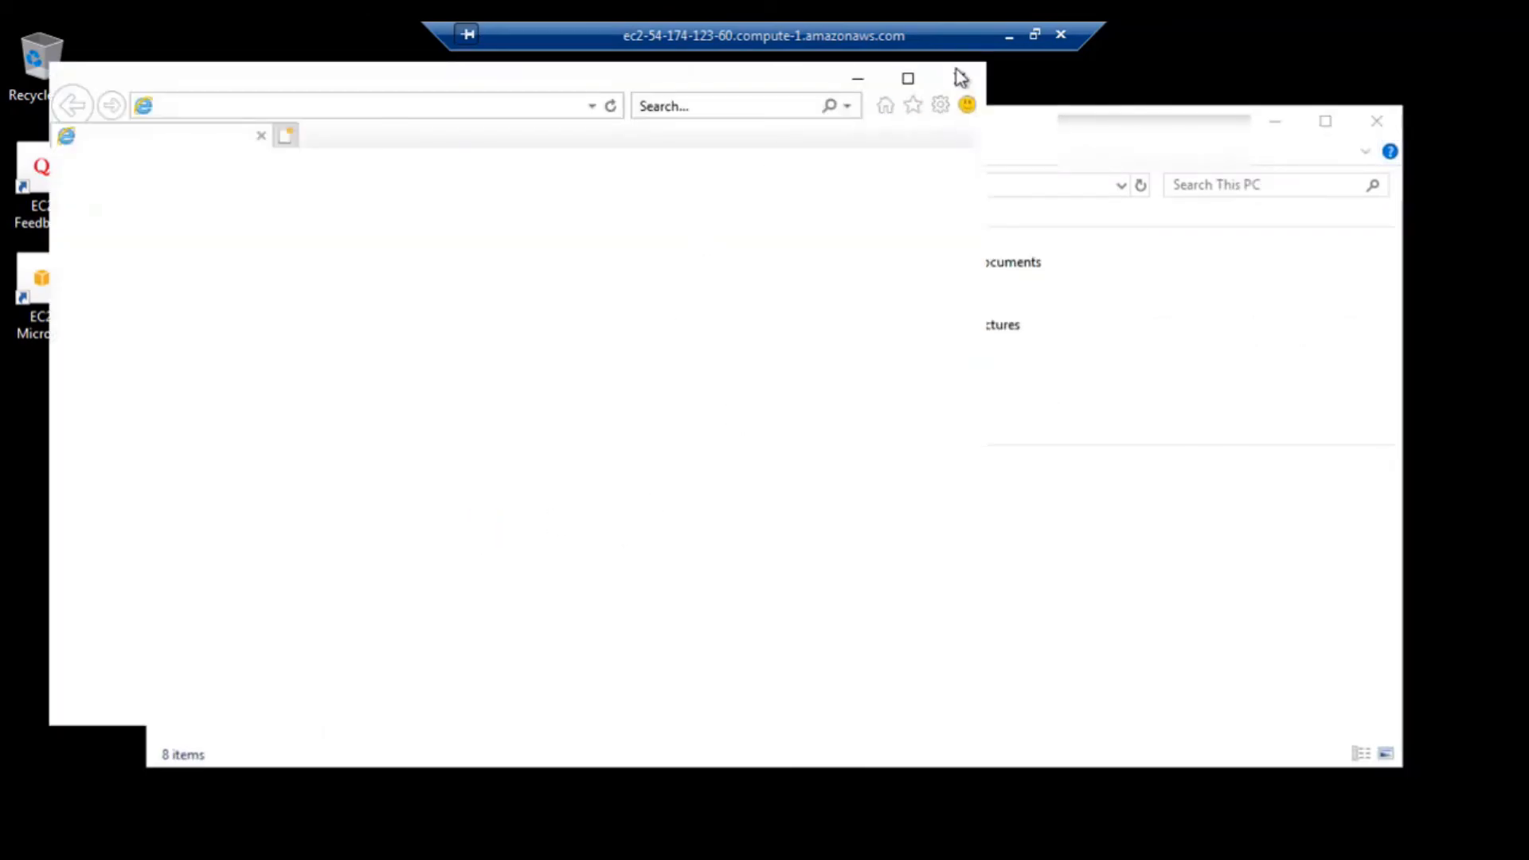
pyautogui.click(1157, 510)
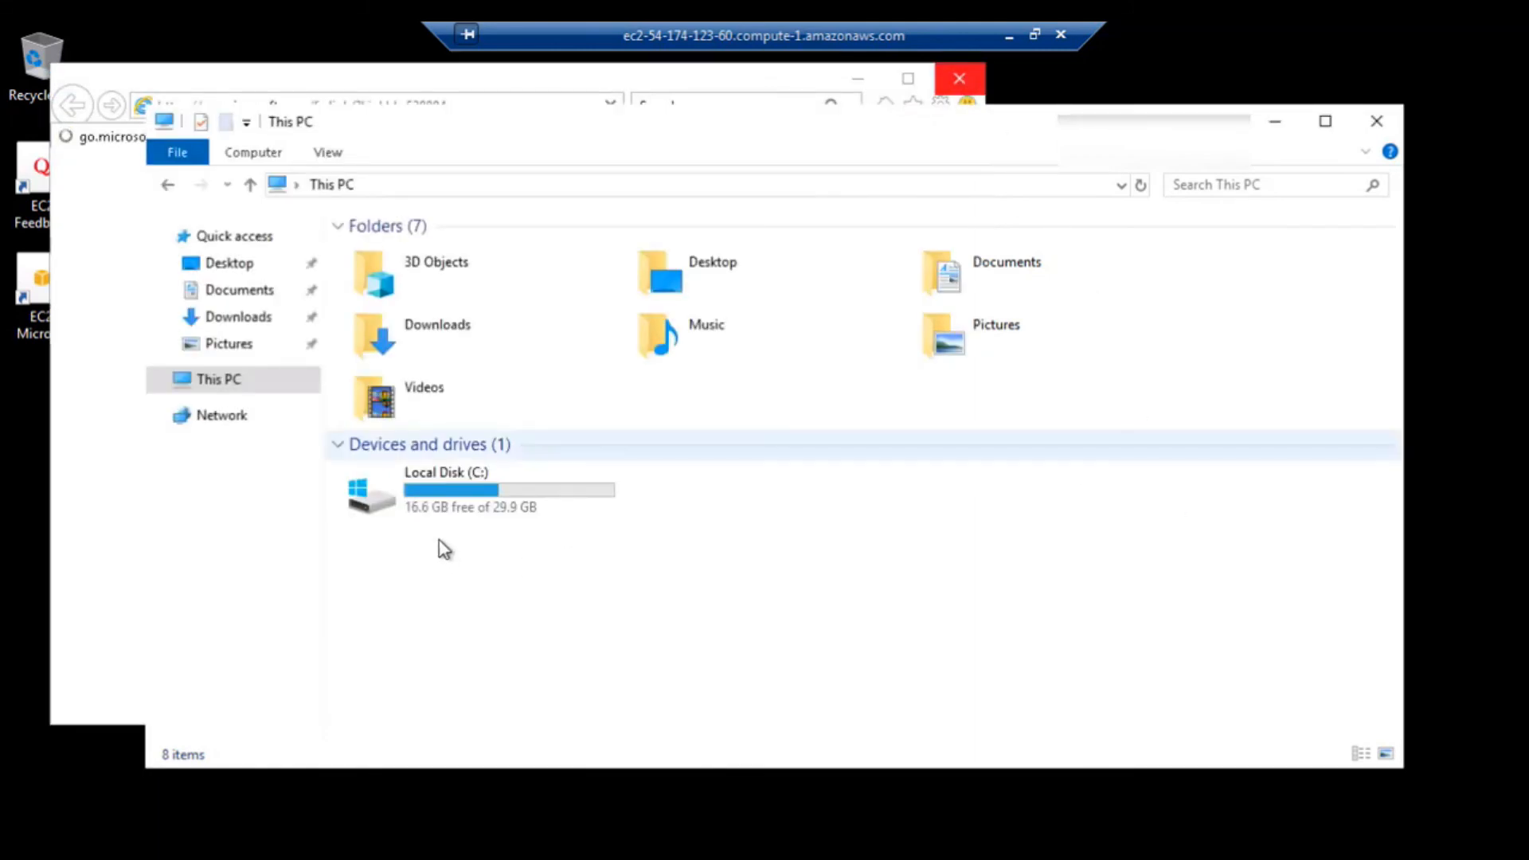
pyautogui.click(1380, 121)
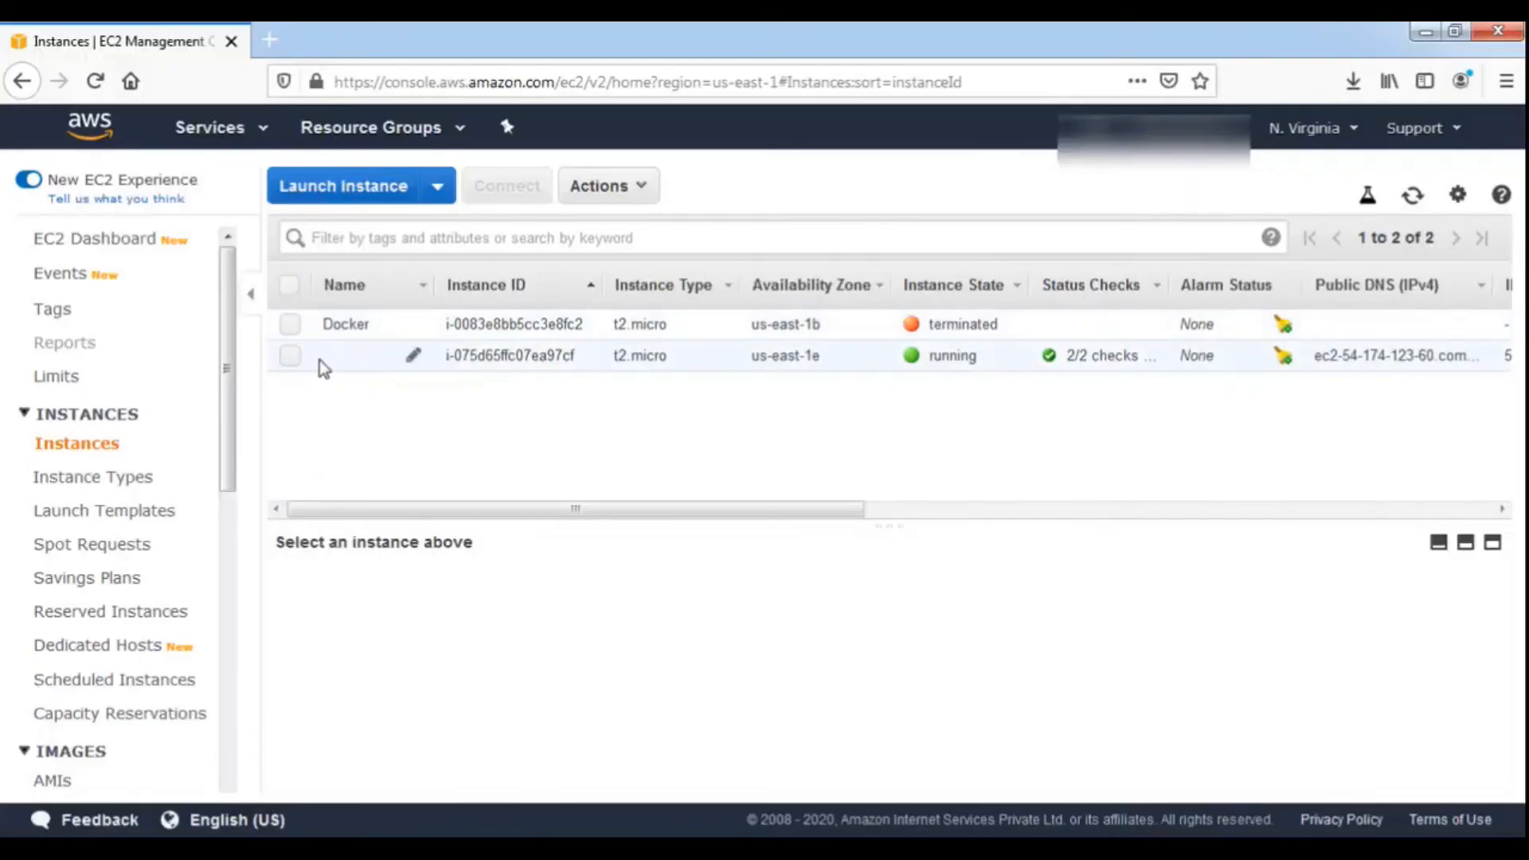
# Terminate the running t2.micro instance i-075d65ffc07ea97cf in the EC2 console and confirm the termination
pyautogui.click(288, 356)
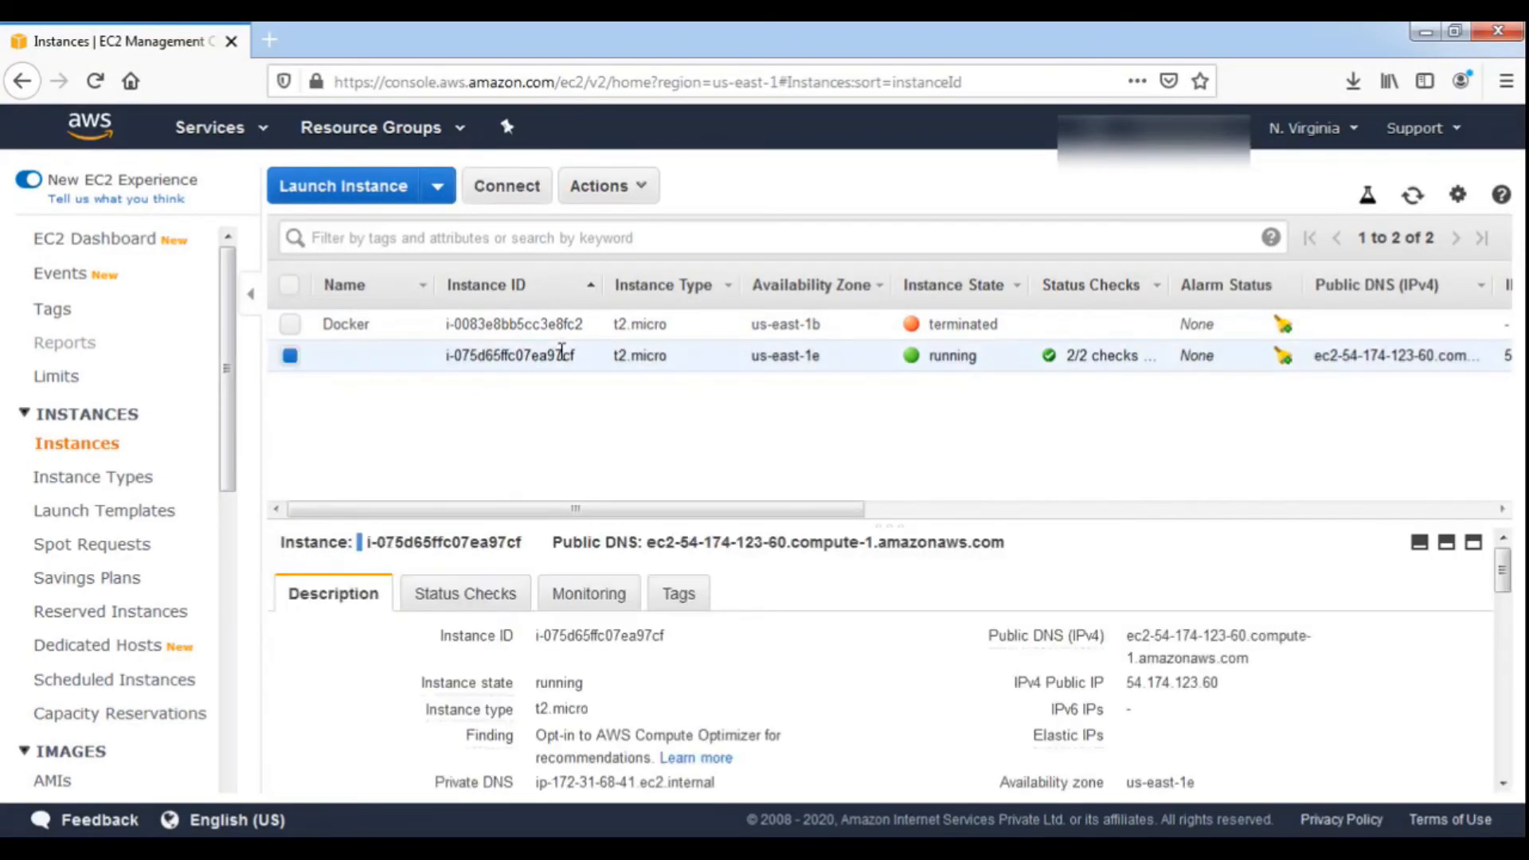
pyautogui.rightClick(561, 351)
pyautogui.moveTo(661, 477)
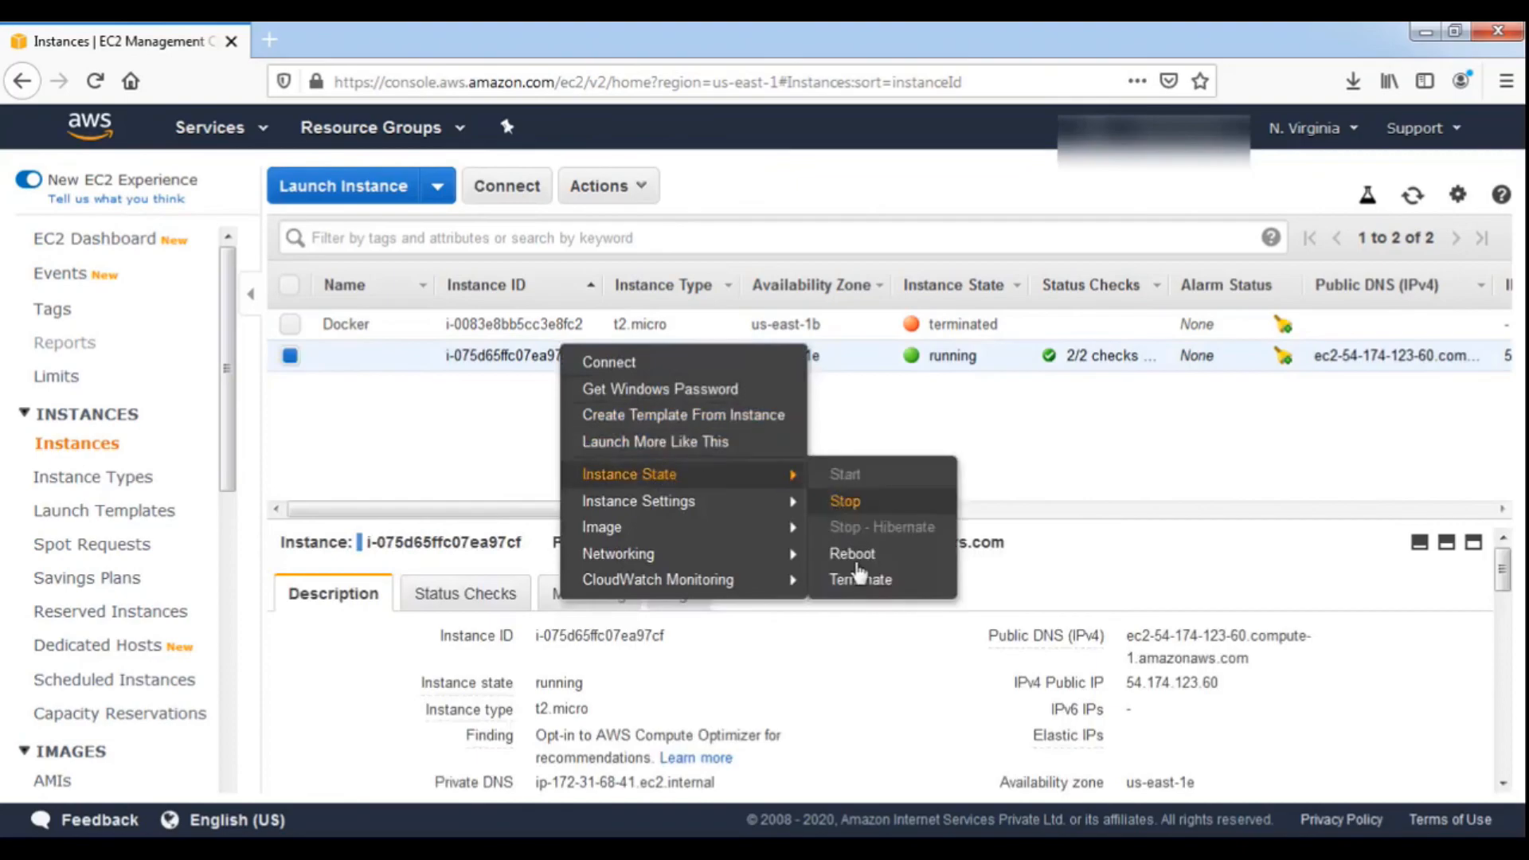
pyautogui.click(862, 579)
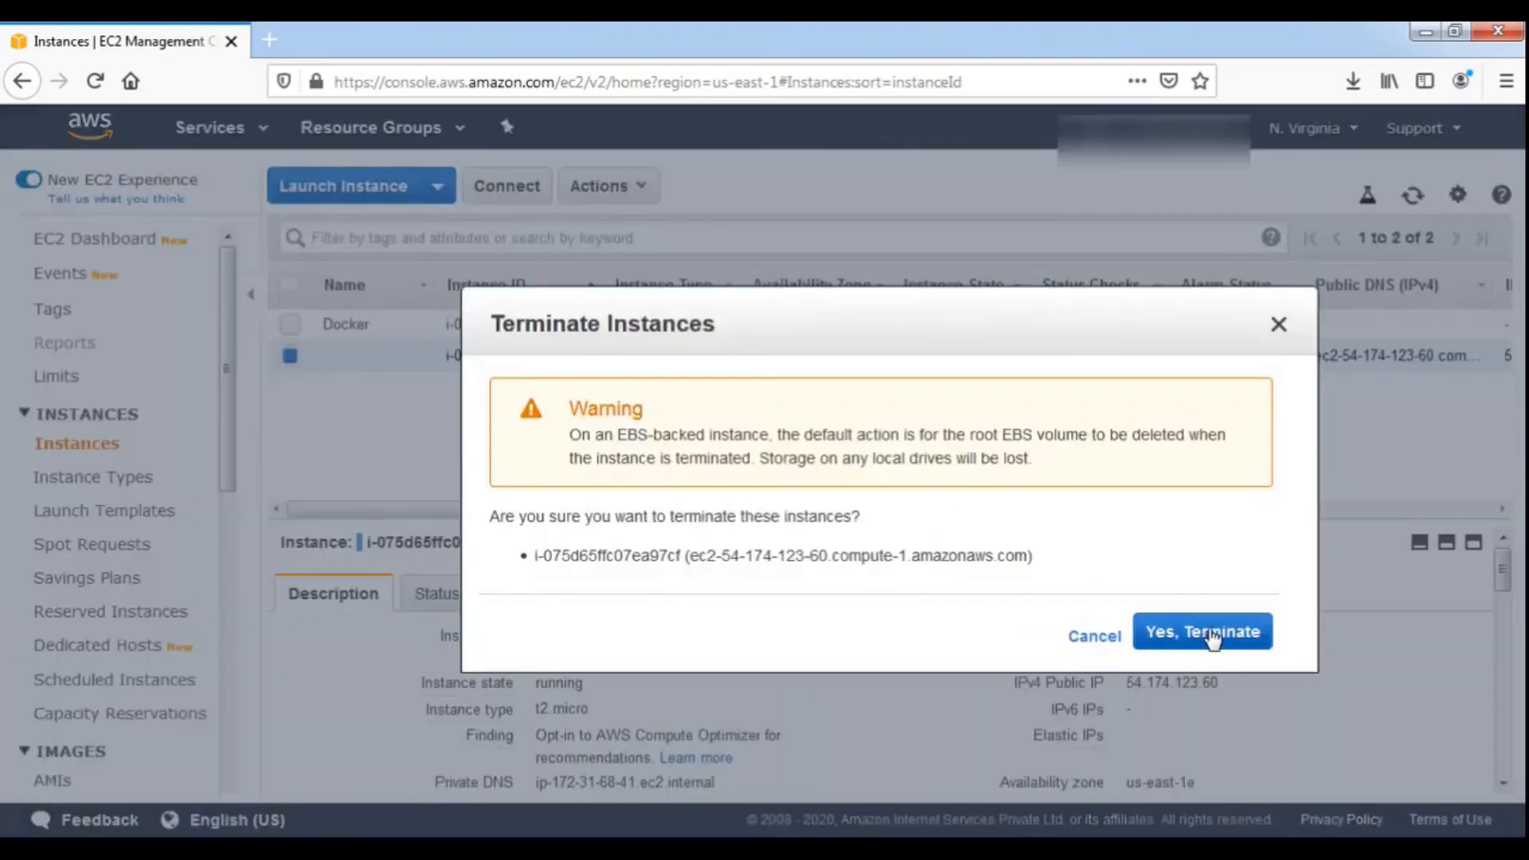
pyautogui.click(1209, 633)
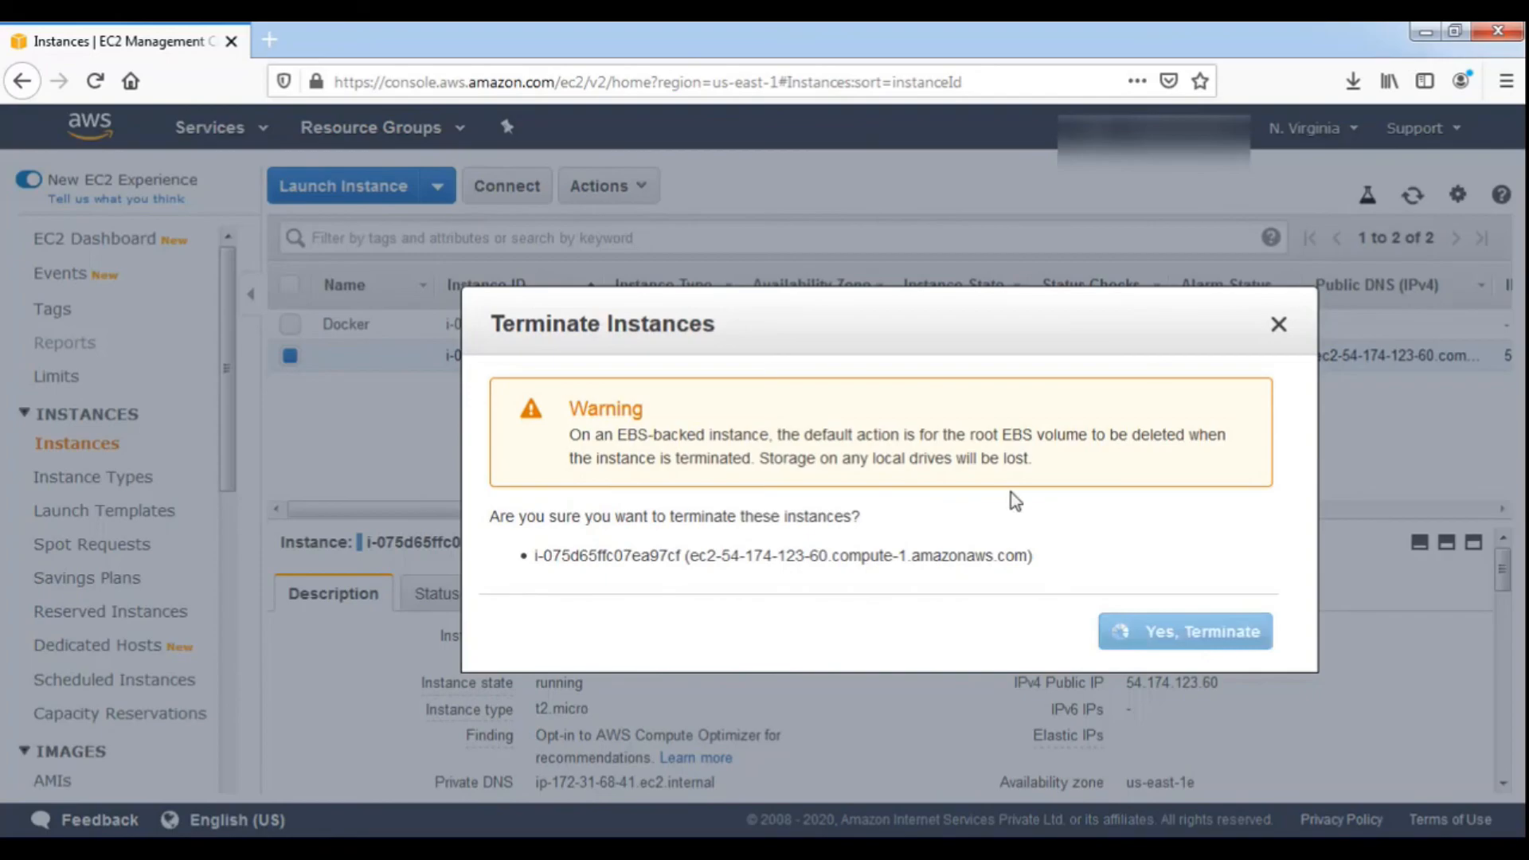